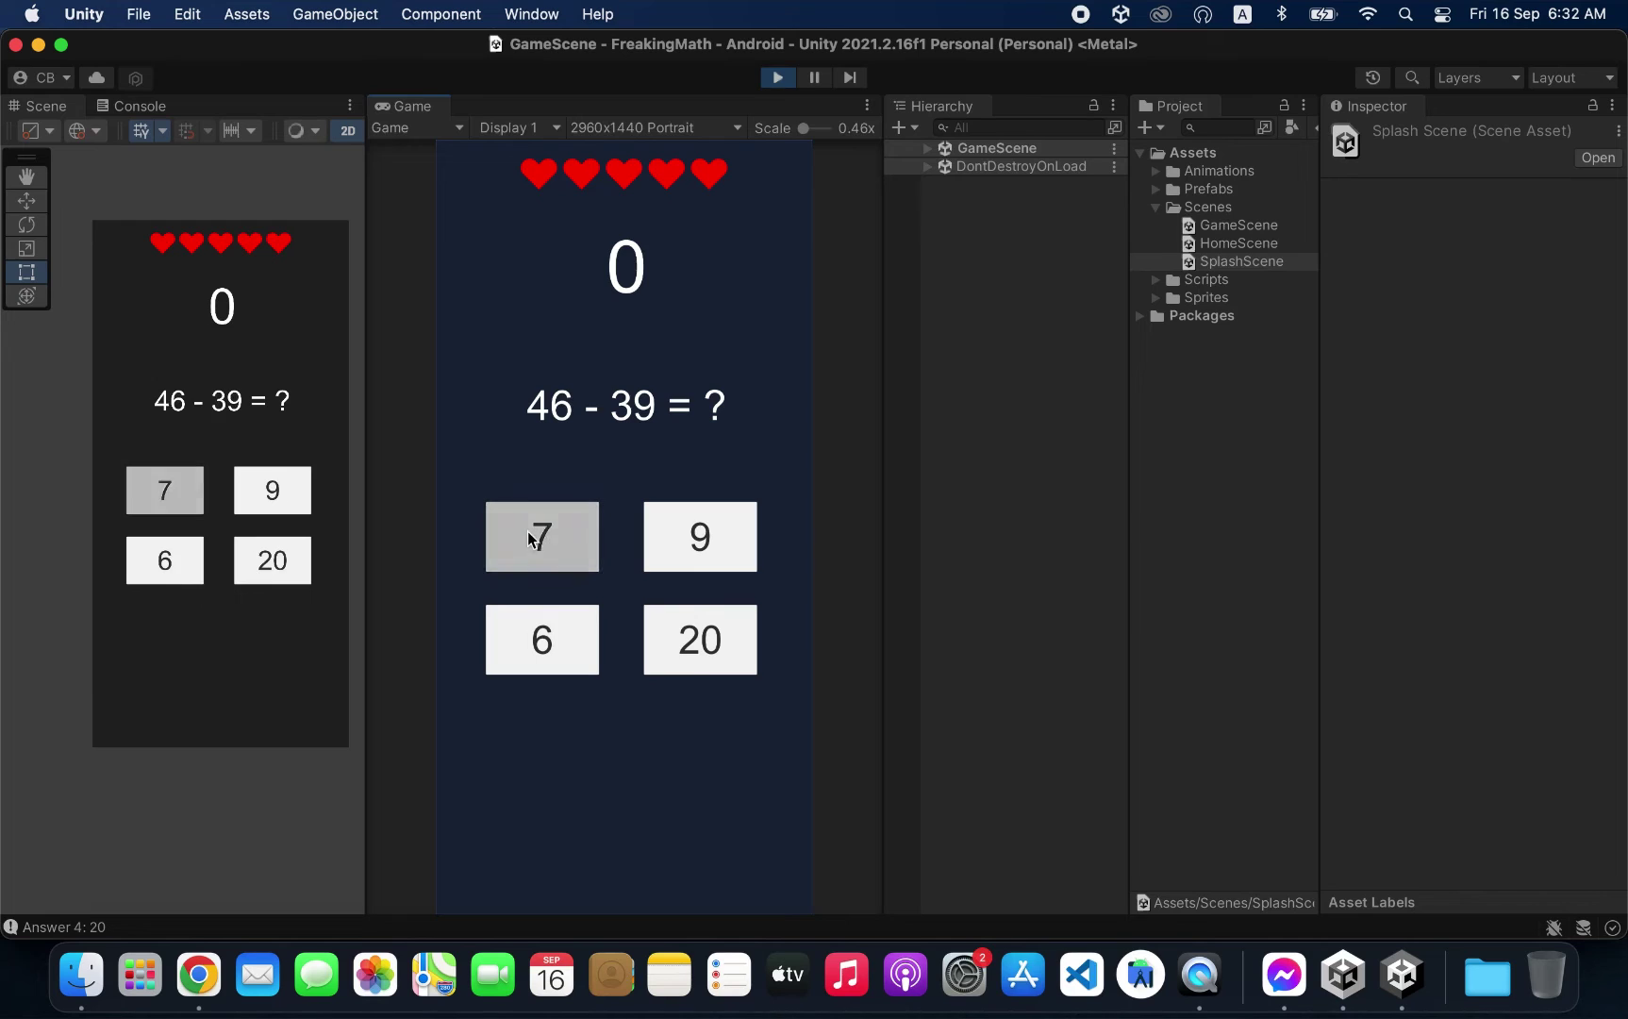
Step: Answer four Freaking Math questions, including -37 and 1248, then stop Play mode
{"action": "left_click", "coordinate": [530, 538]}
{"action": "left_click", "coordinate": [530, 538]}
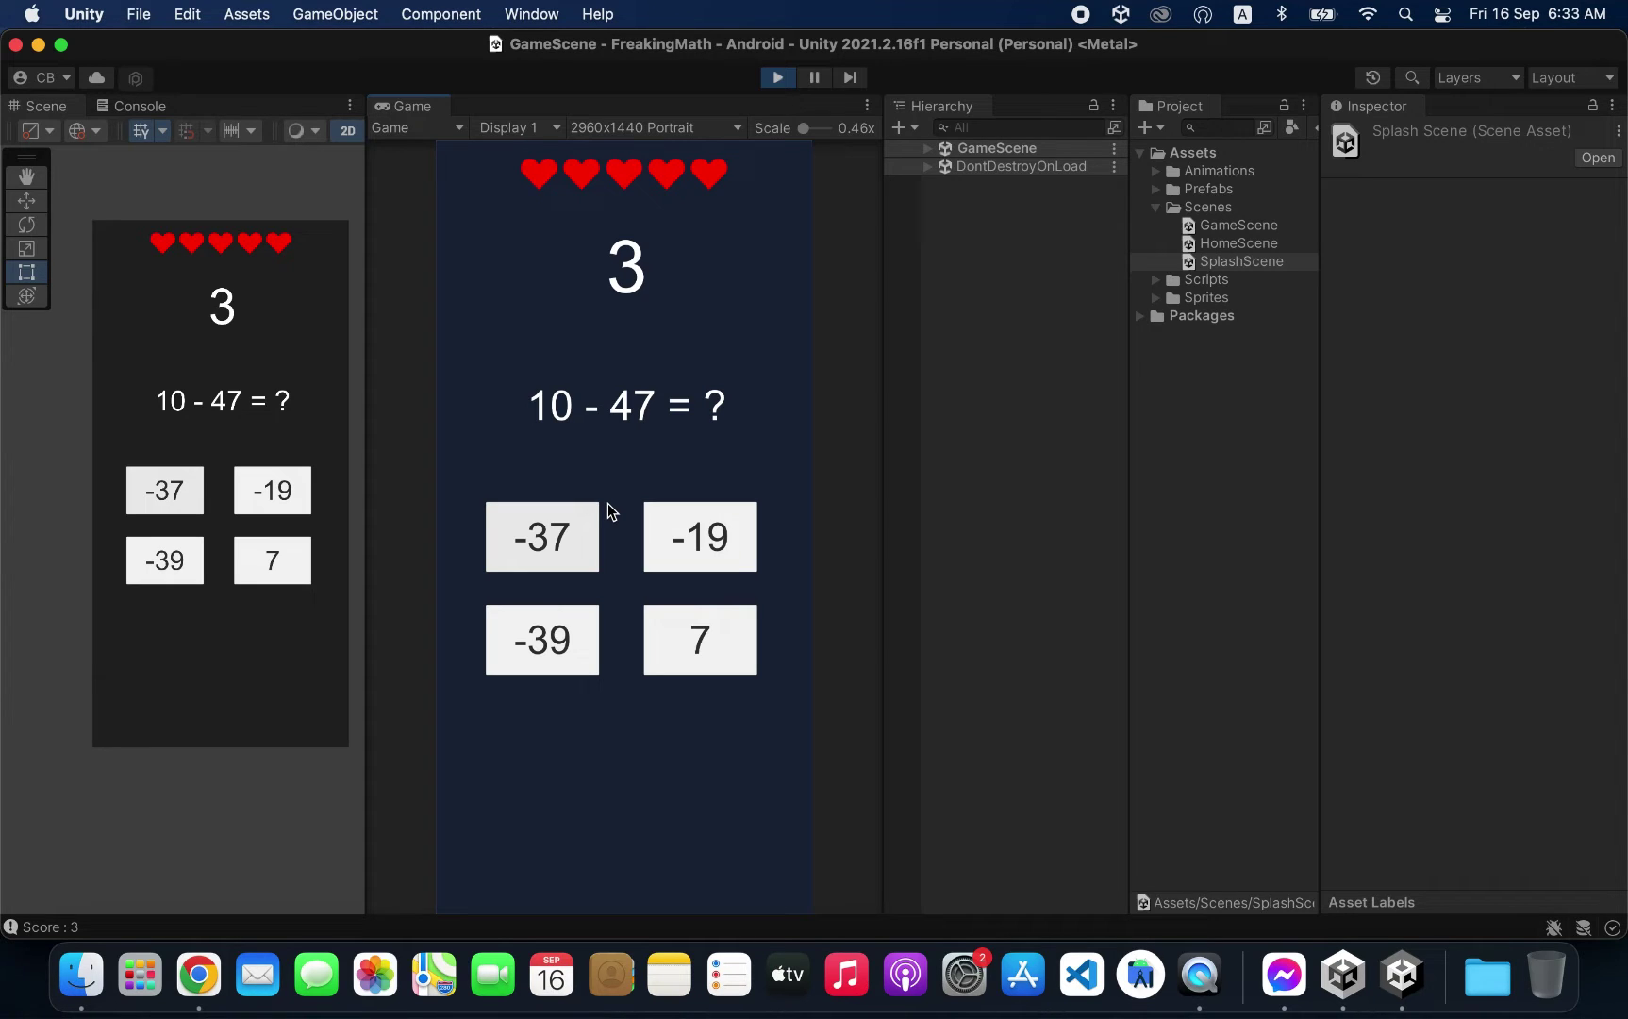
{"action": "left_click", "coordinate": [533, 545]}
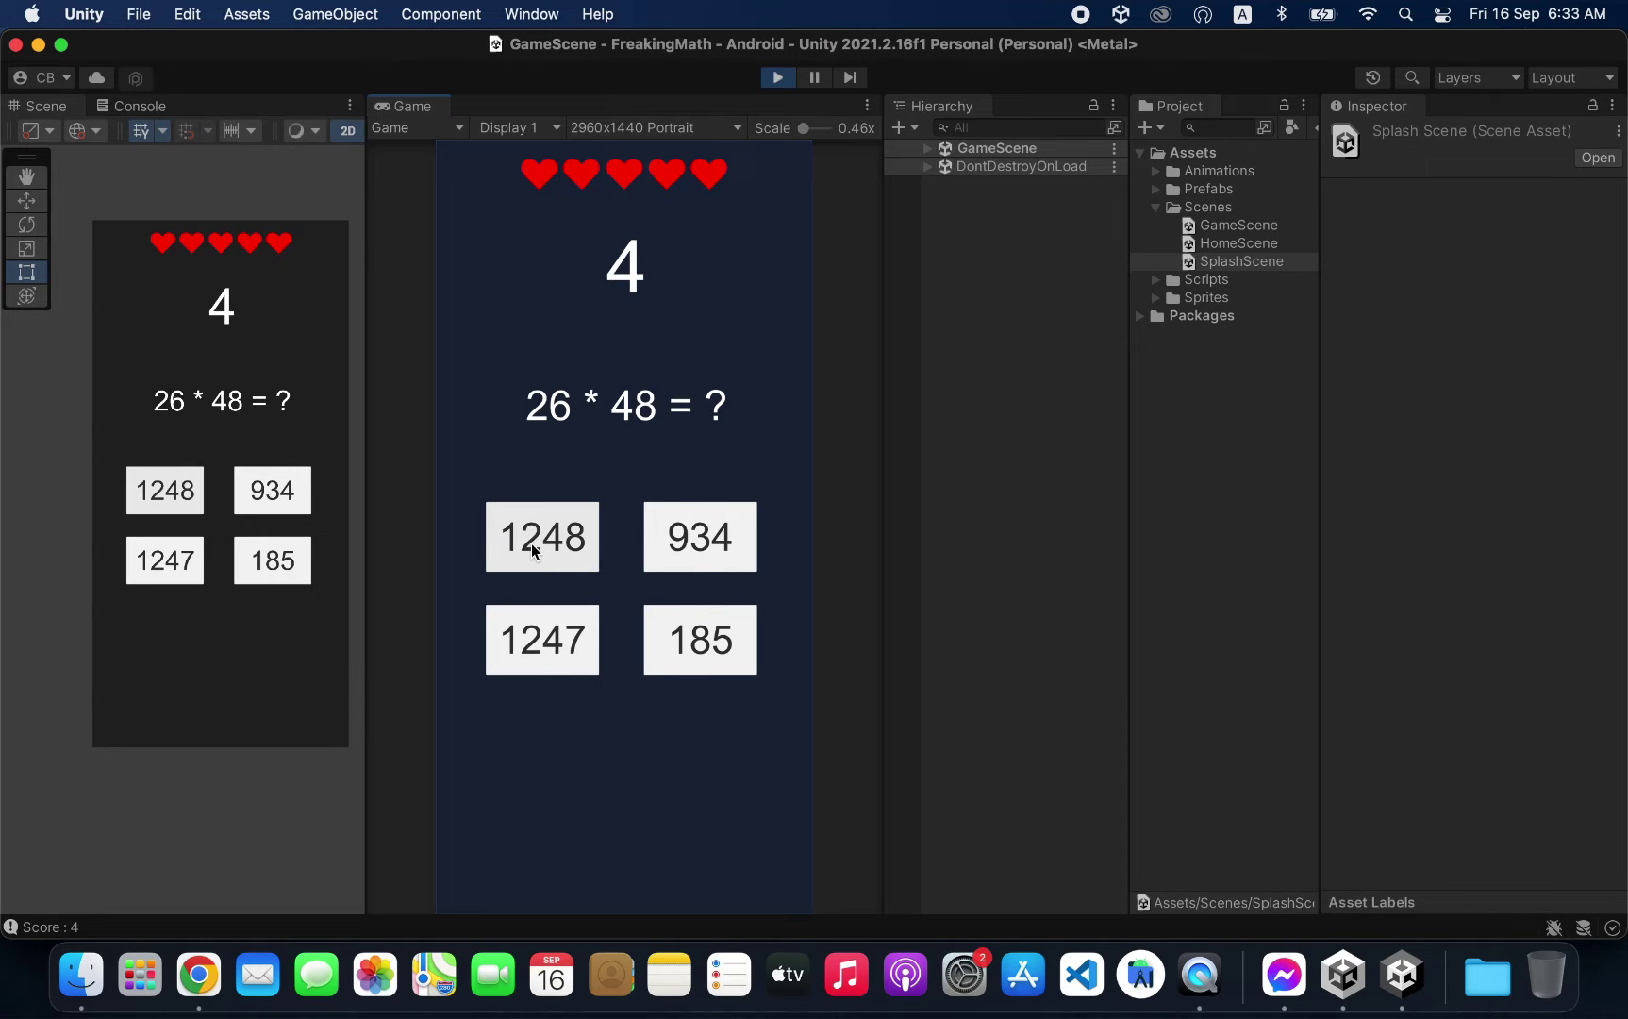
{"action": "left_click", "coordinate": [532, 547]}
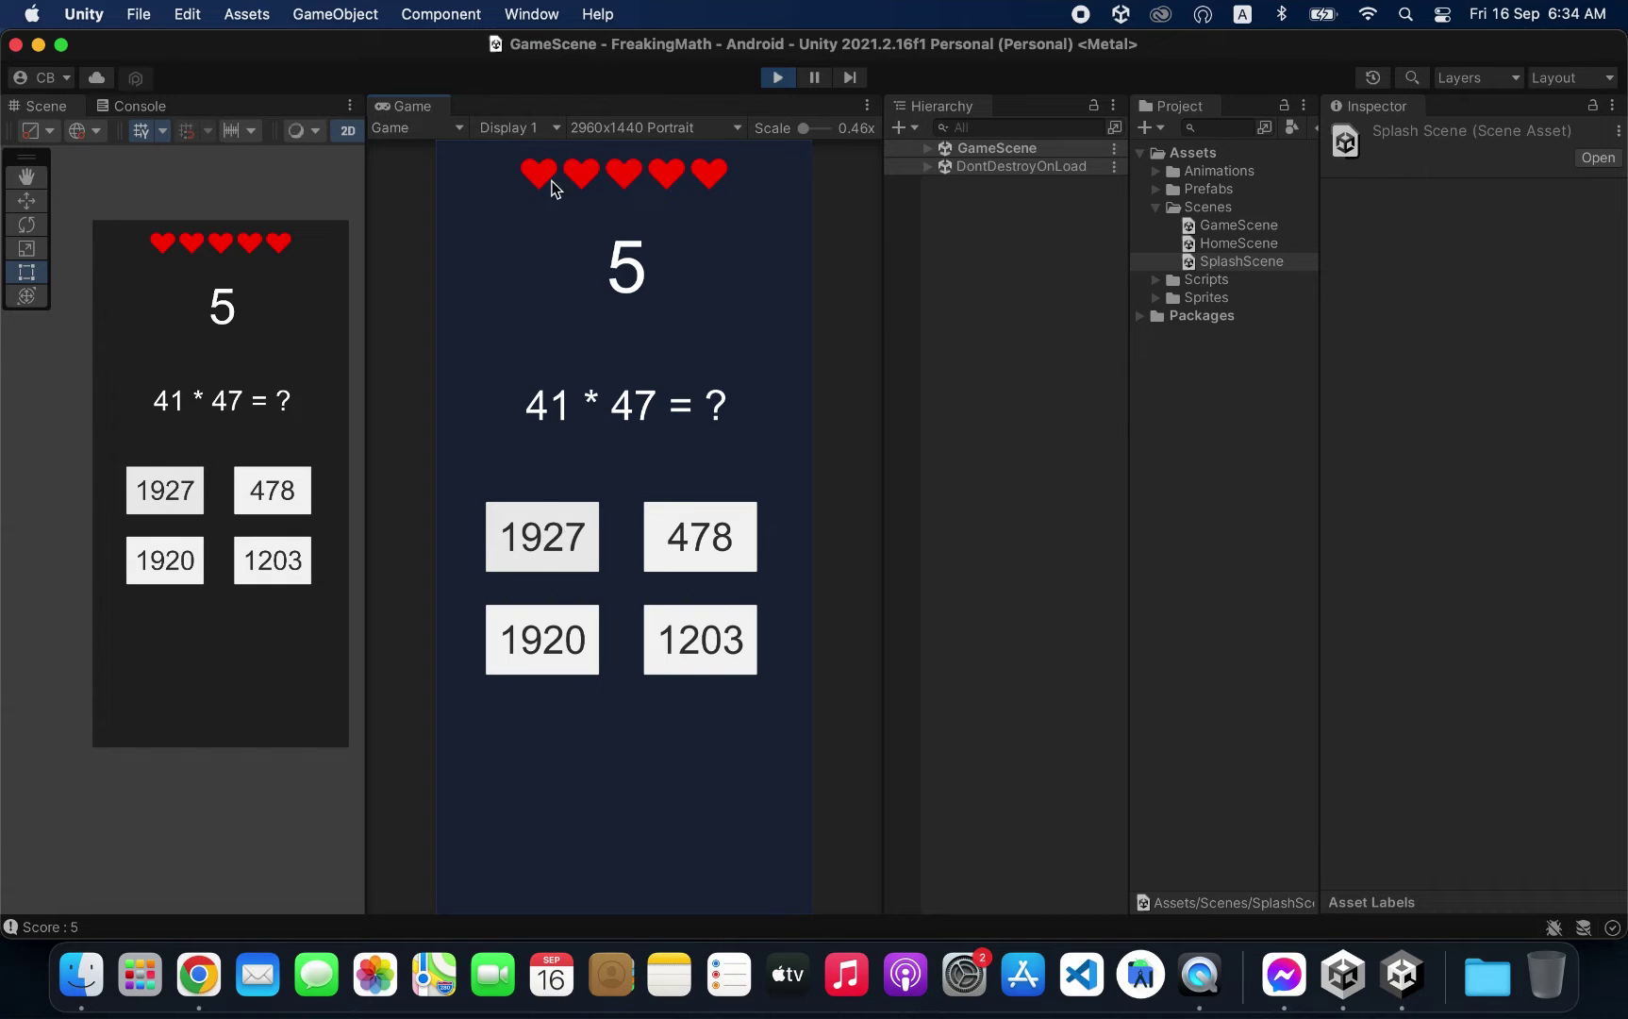
{"action": "left_click", "coordinate": [777, 83]}
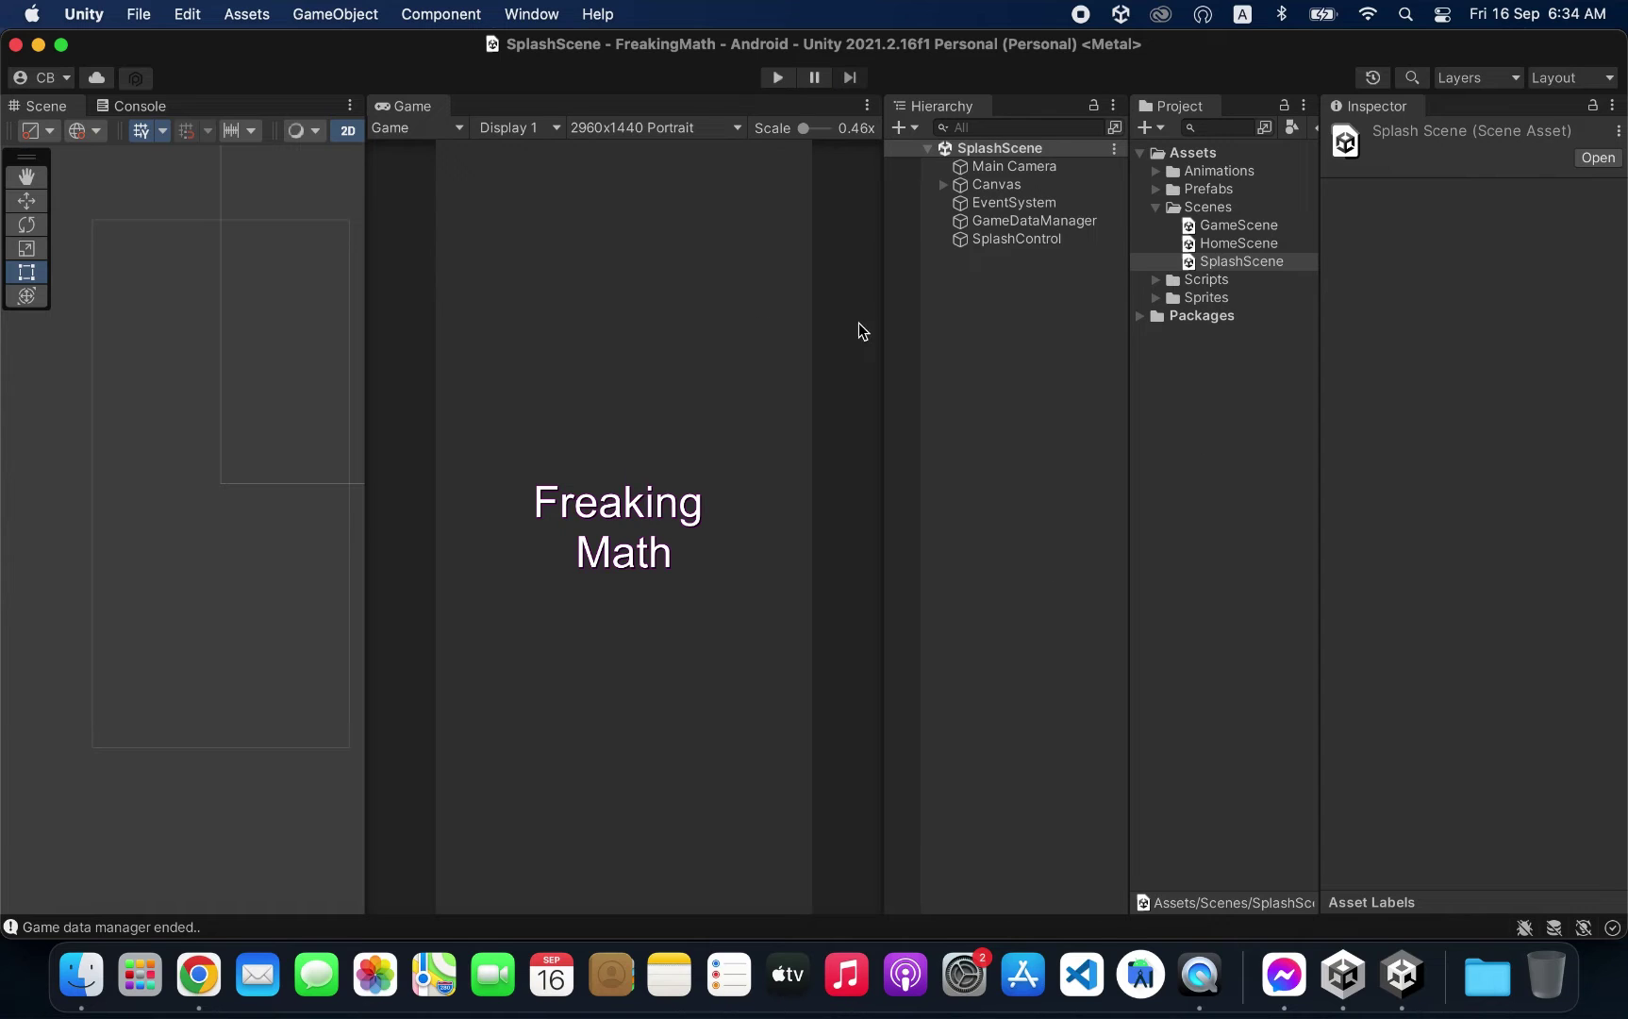
Step: Open GameScene from the Project window's Scenes folder
{"action": "double_click", "coordinate": [1235, 226]}
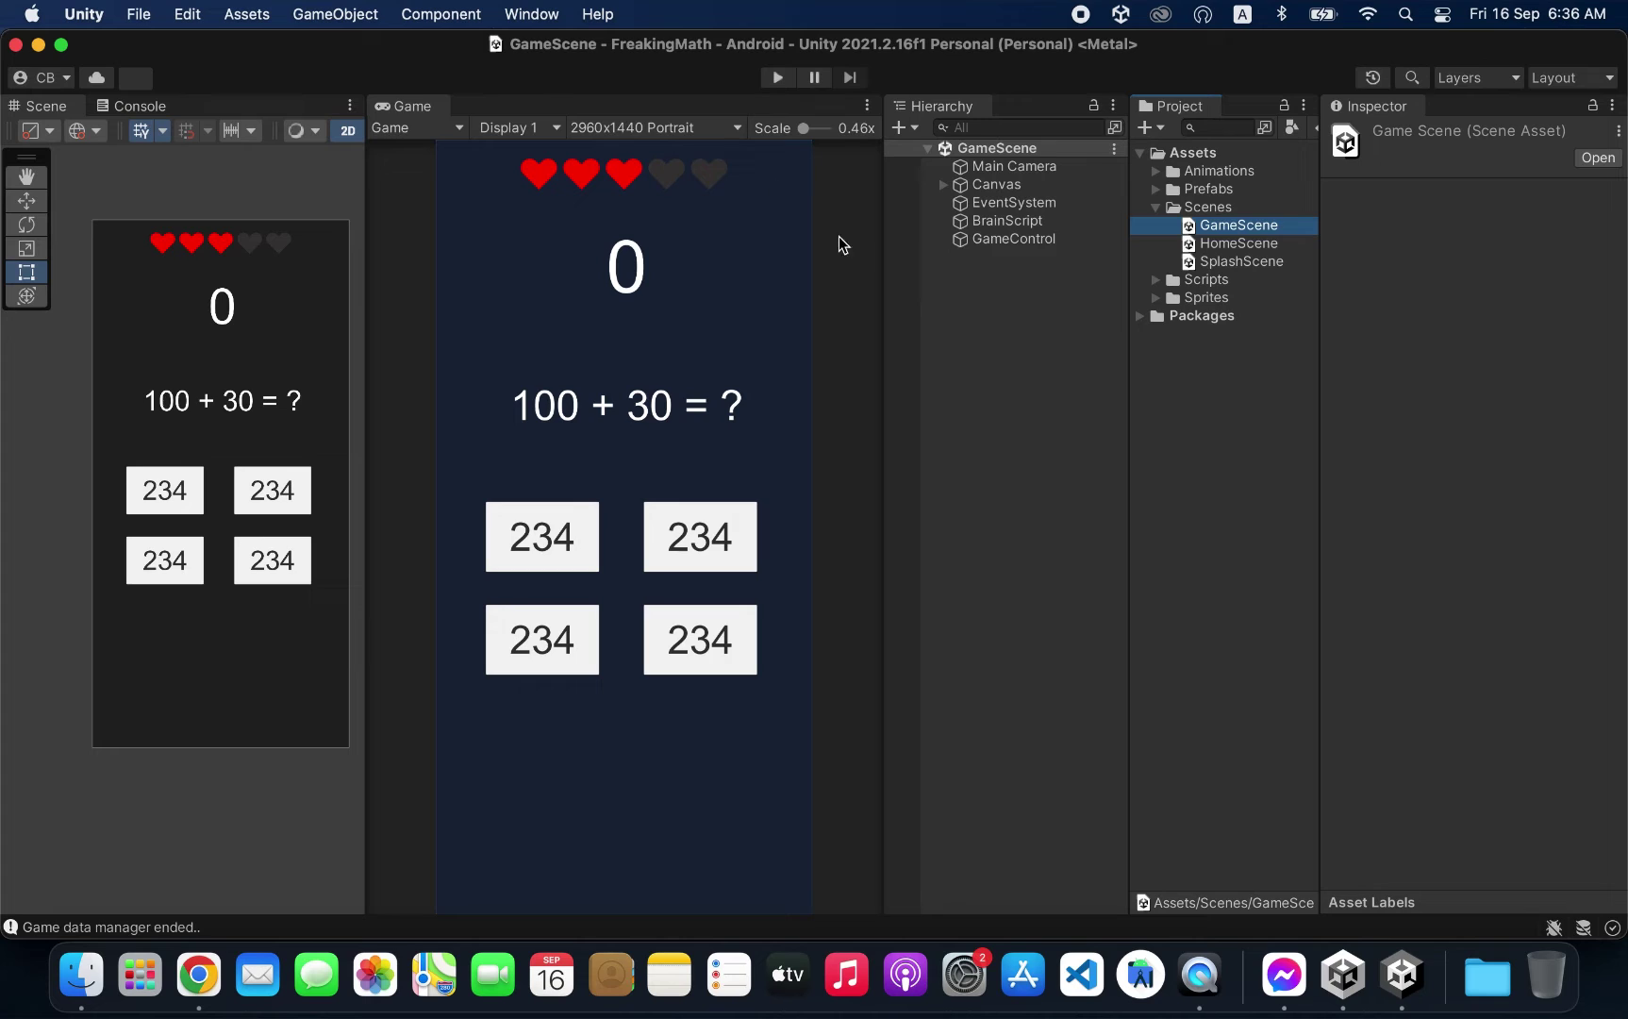
Step: Expand Canvas and GamePanel in the Hierarchy and inspect LifeBar's settings
{"action": "left_click", "coordinate": [943, 184]}
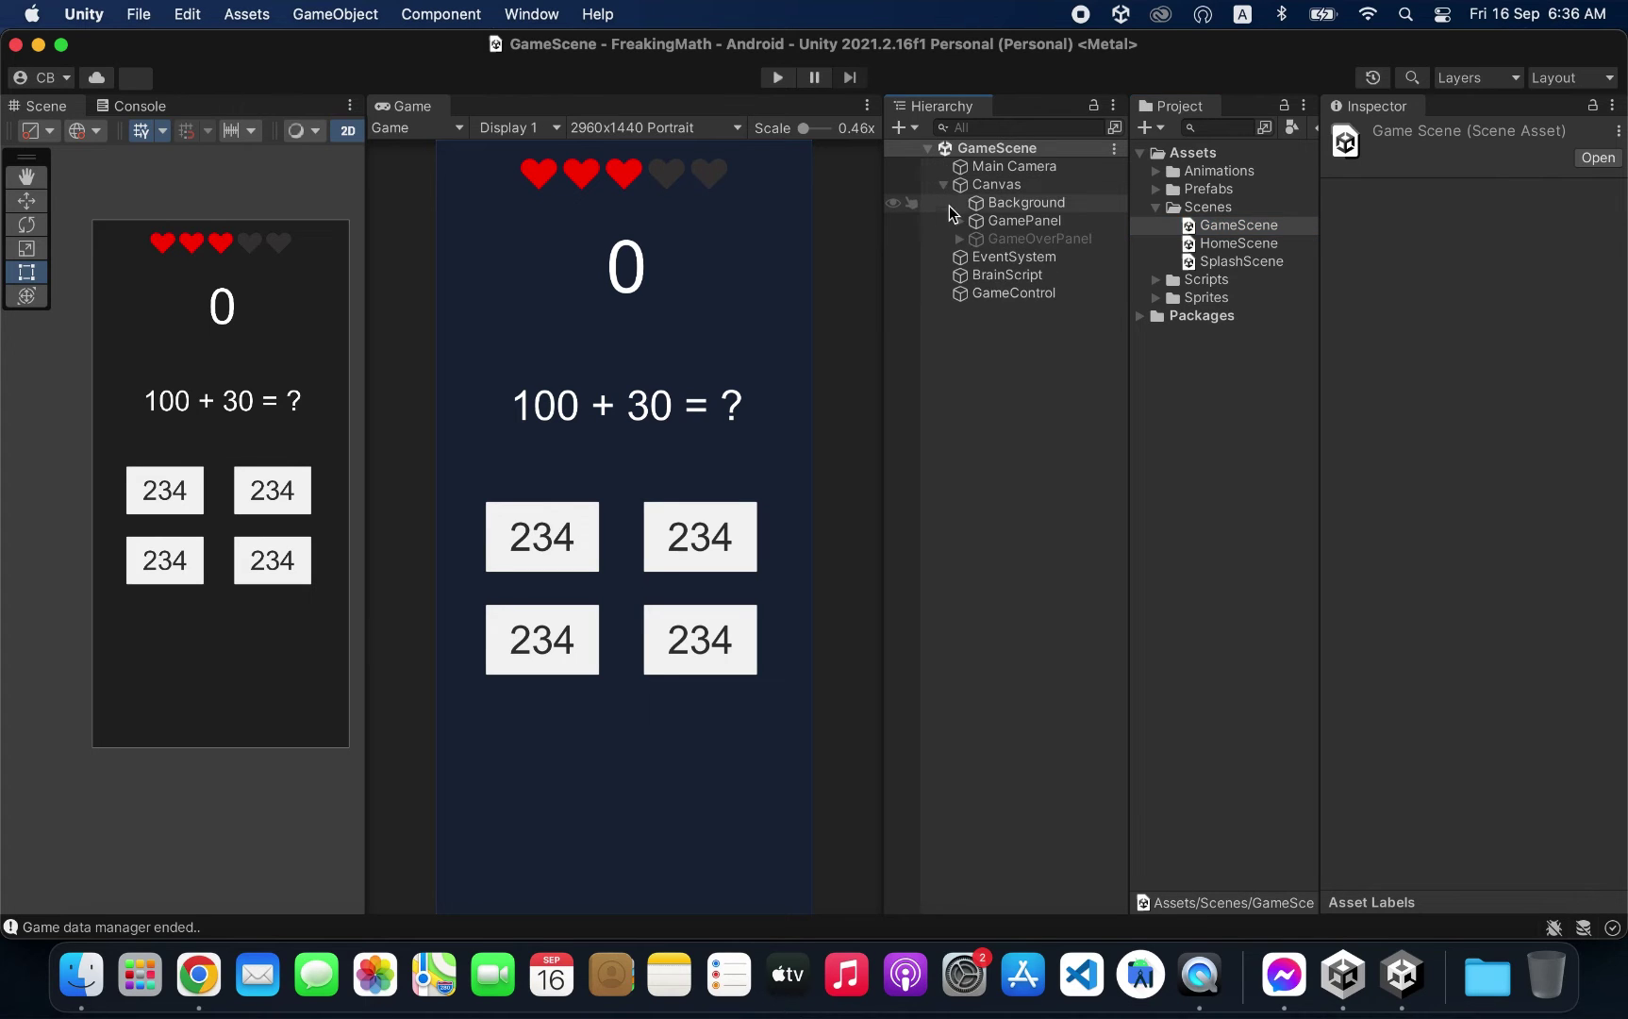
{"action": "left_click", "coordinate": [959, 220]}
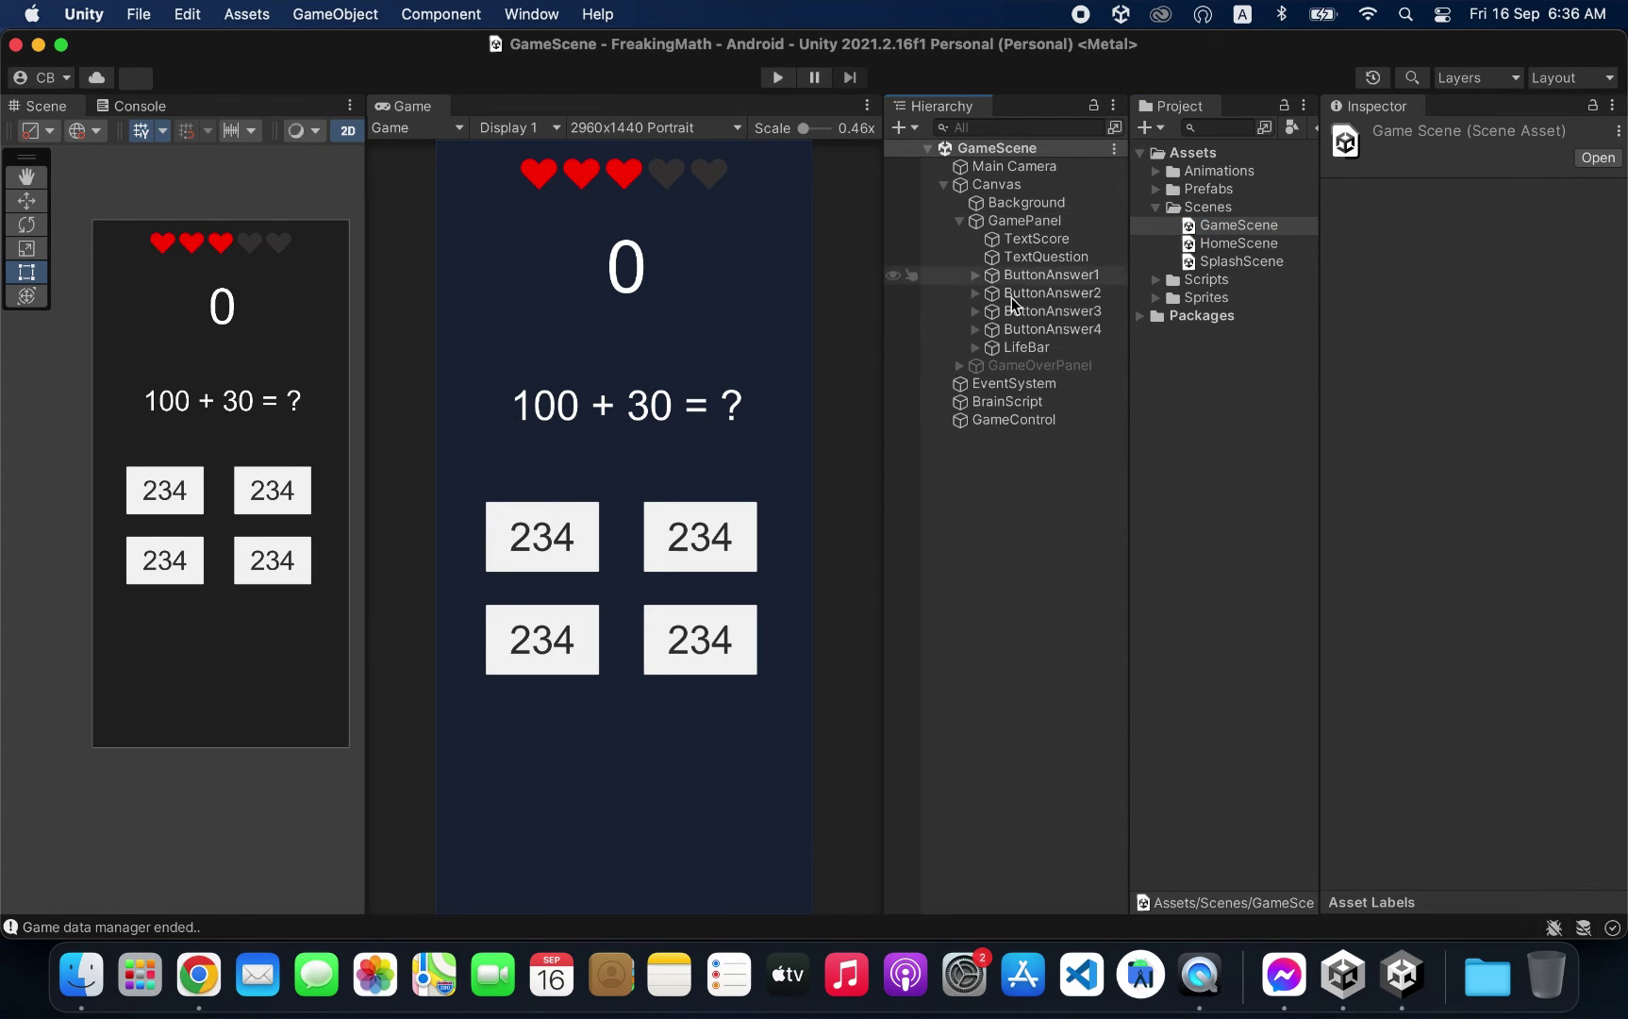
{"action": "left_click", "coordinate": [1019, 347]}
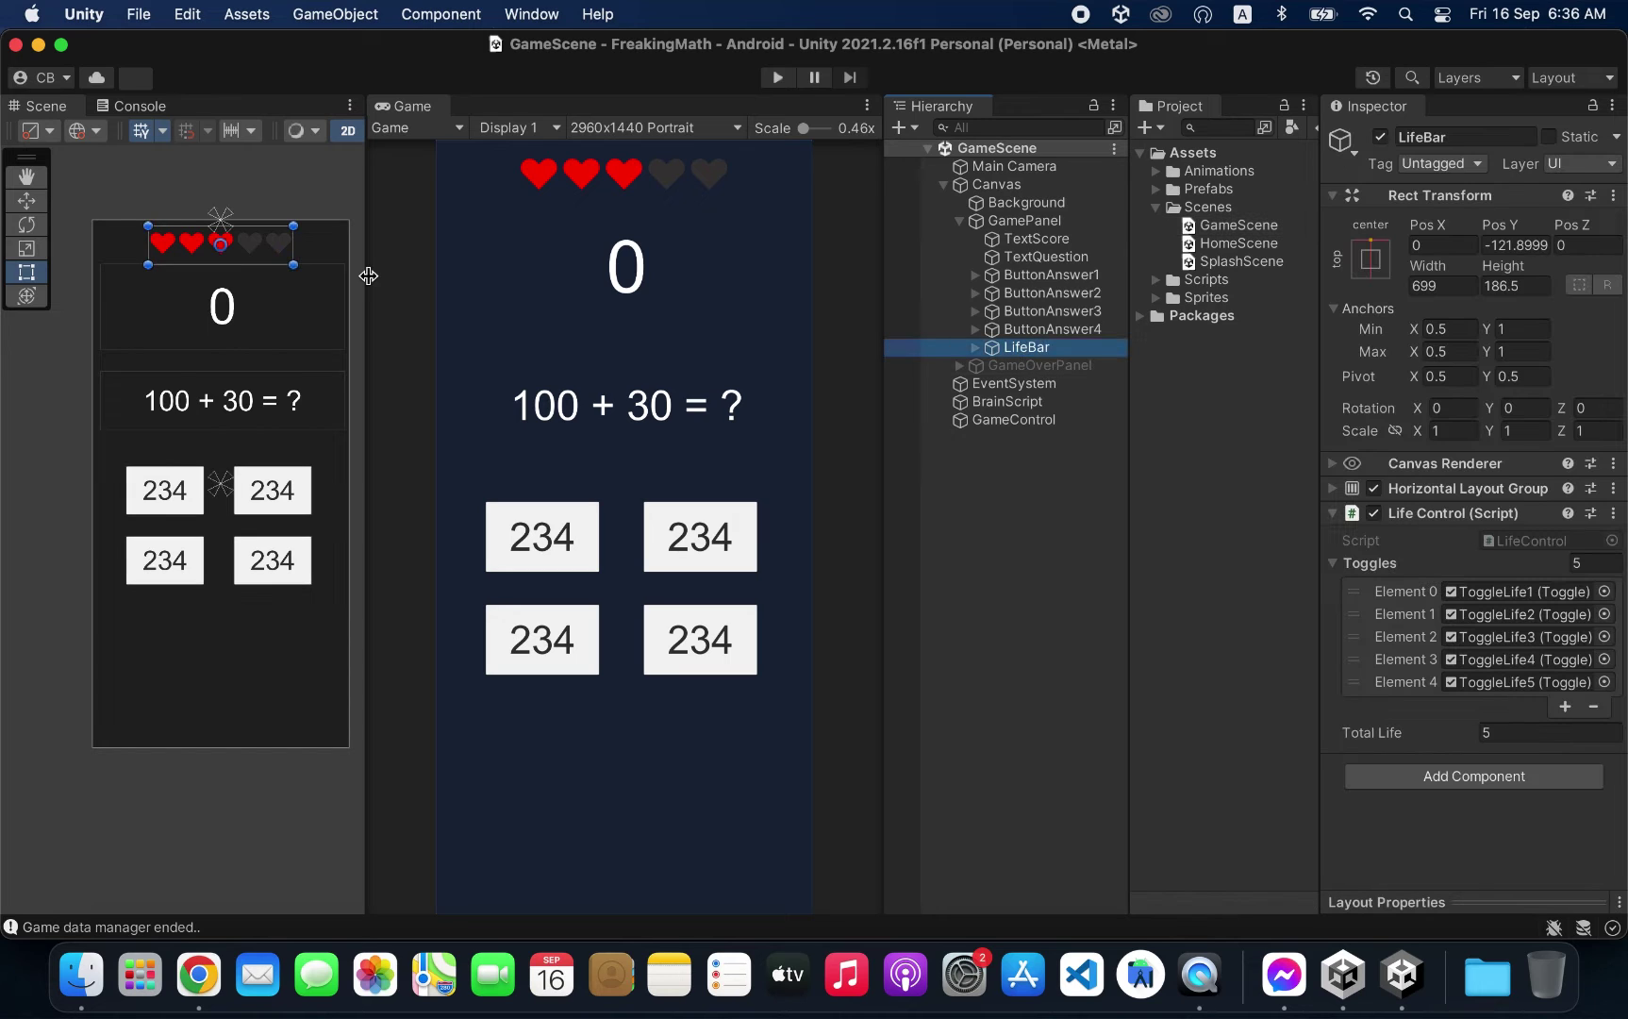
{"action": "scroll", "coordinate": [358, 280], "scroll_direction": "up", "scroll_amount": 2}
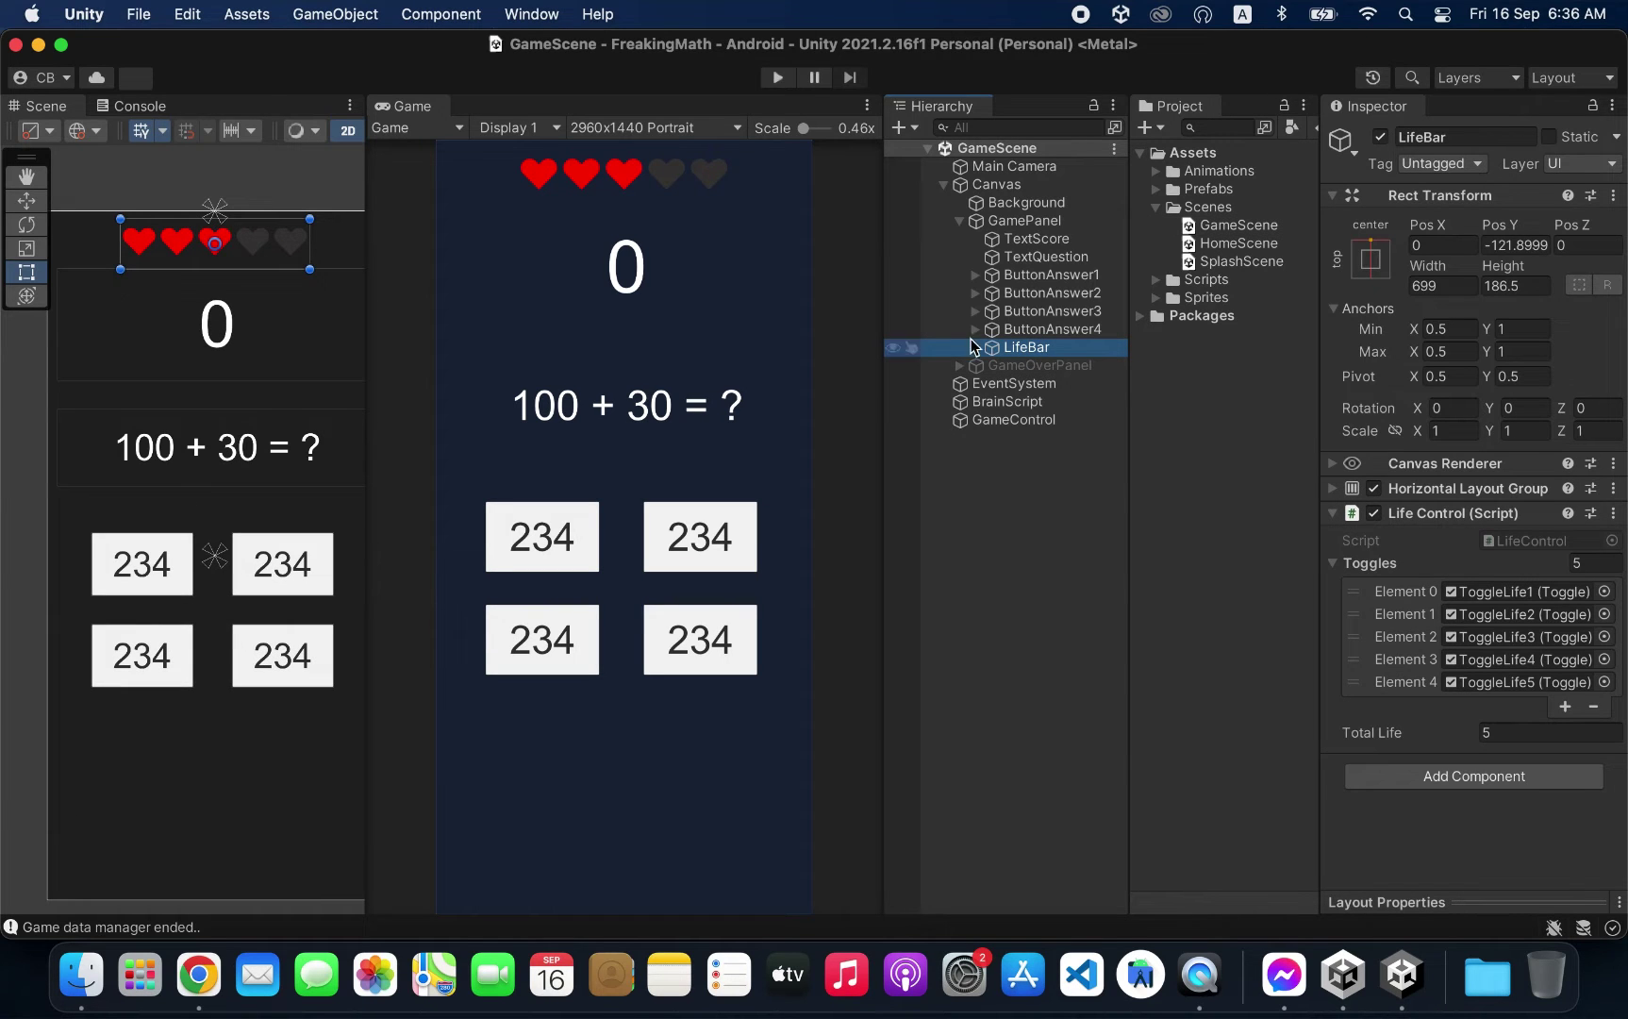
Step: Add a UI Panel under GamePanel and rename it TimerBar
{"action": "left_click", "coordinate": [1030, 223]}
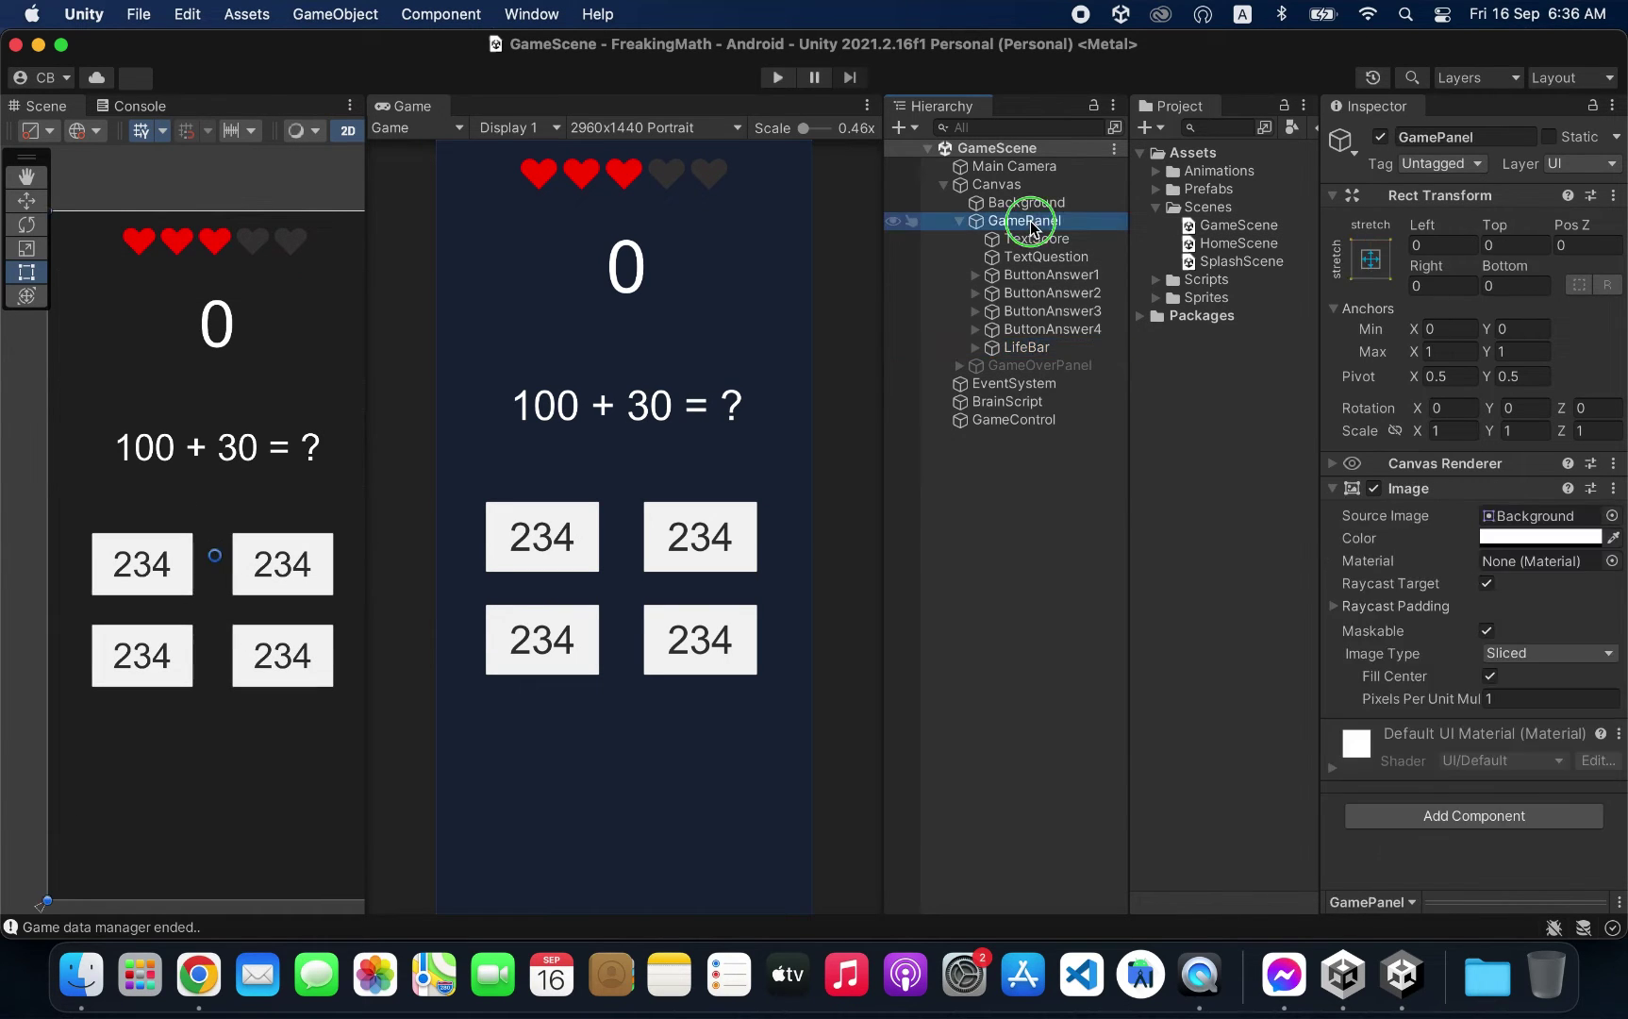
{"action": "right_click", "coordinate": [1030, 223]}
{"action": "mouse_move", "coordinate": [1152, 653]}
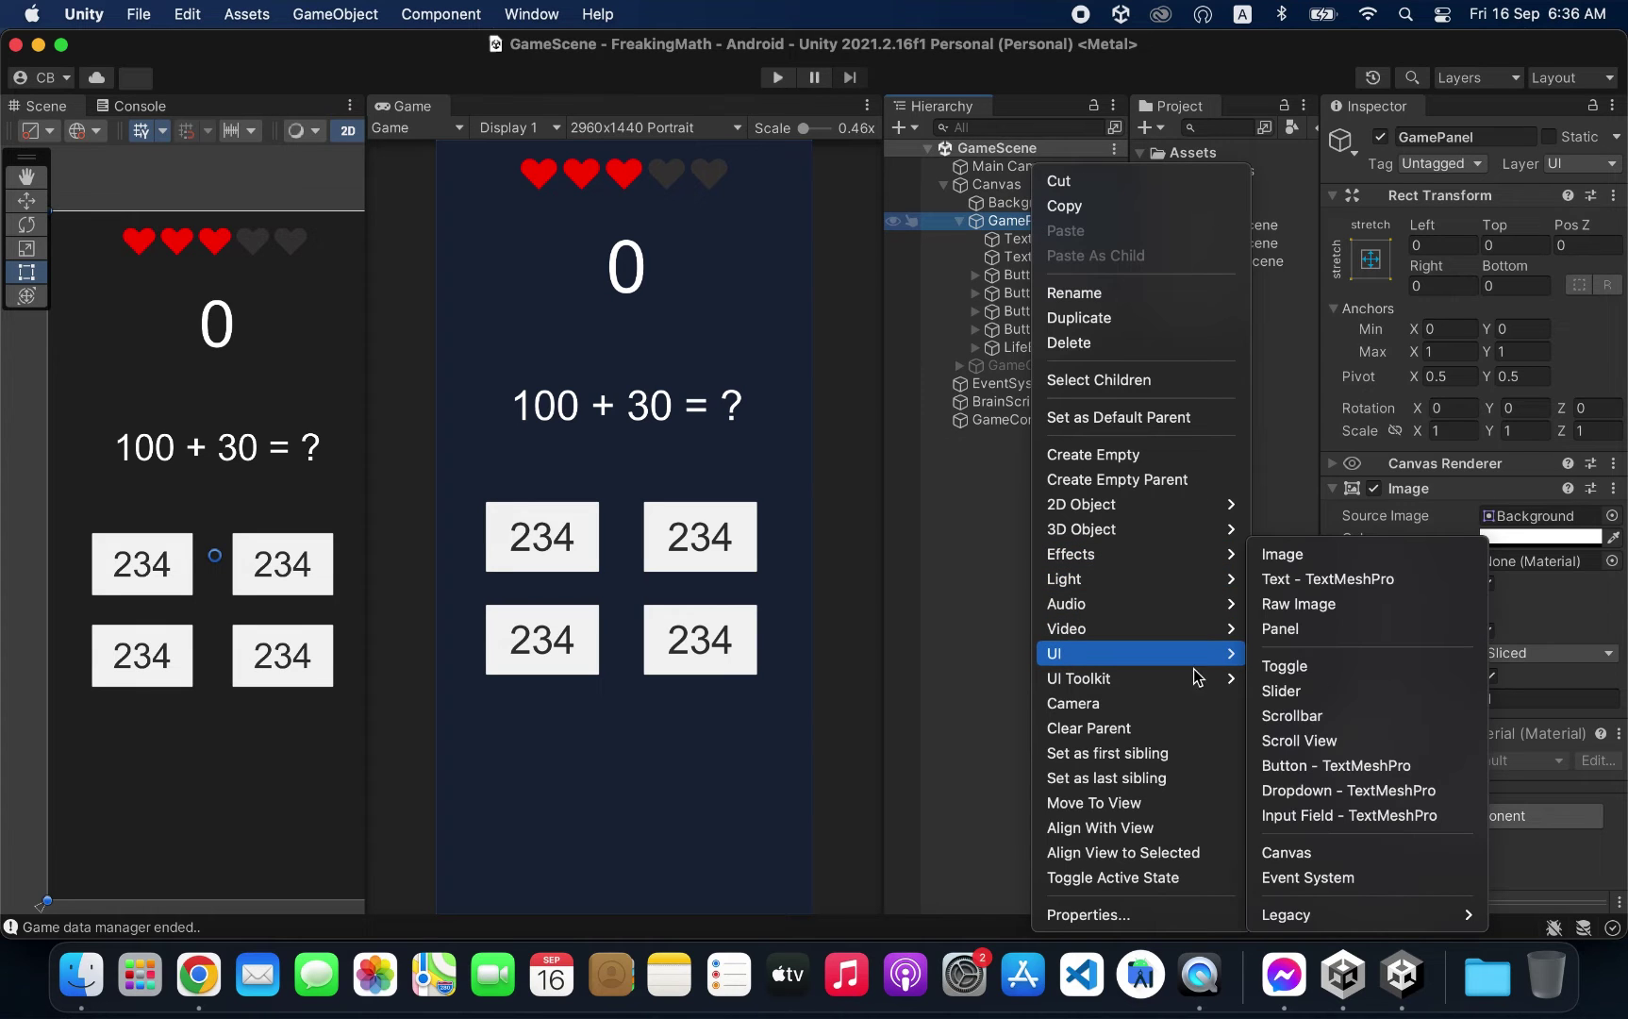
{"action": "left_click", "coordinate": [1297, 624]}
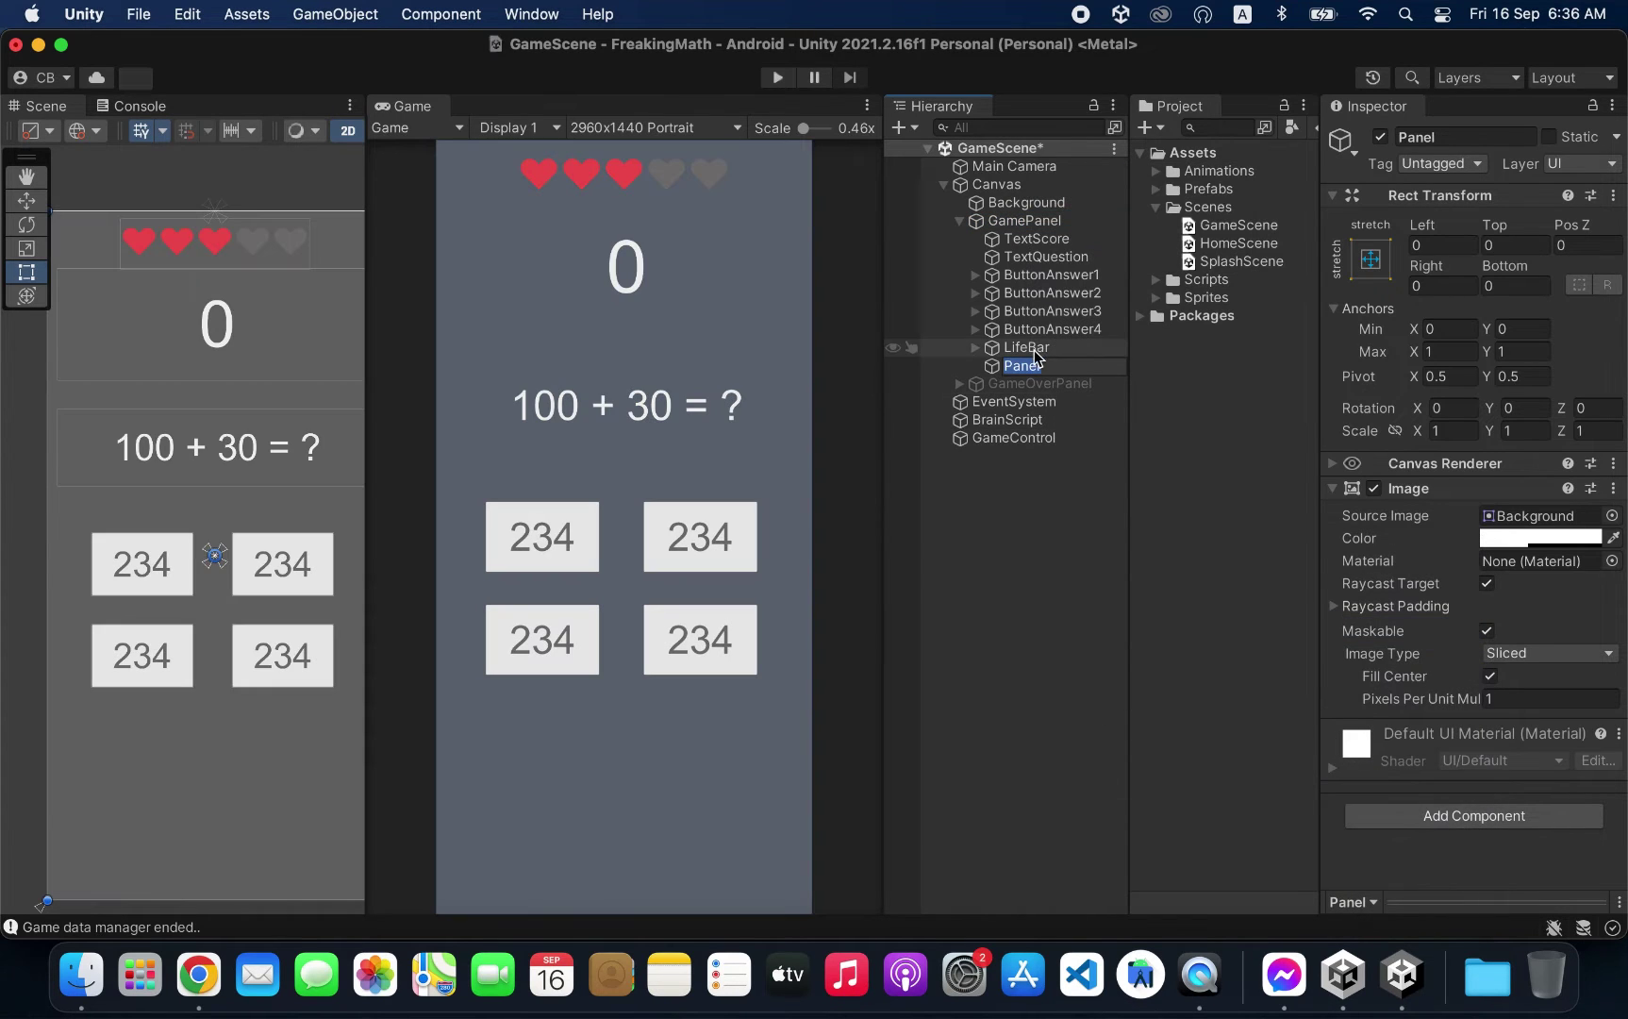
{"action": "key", "text": "Return"}
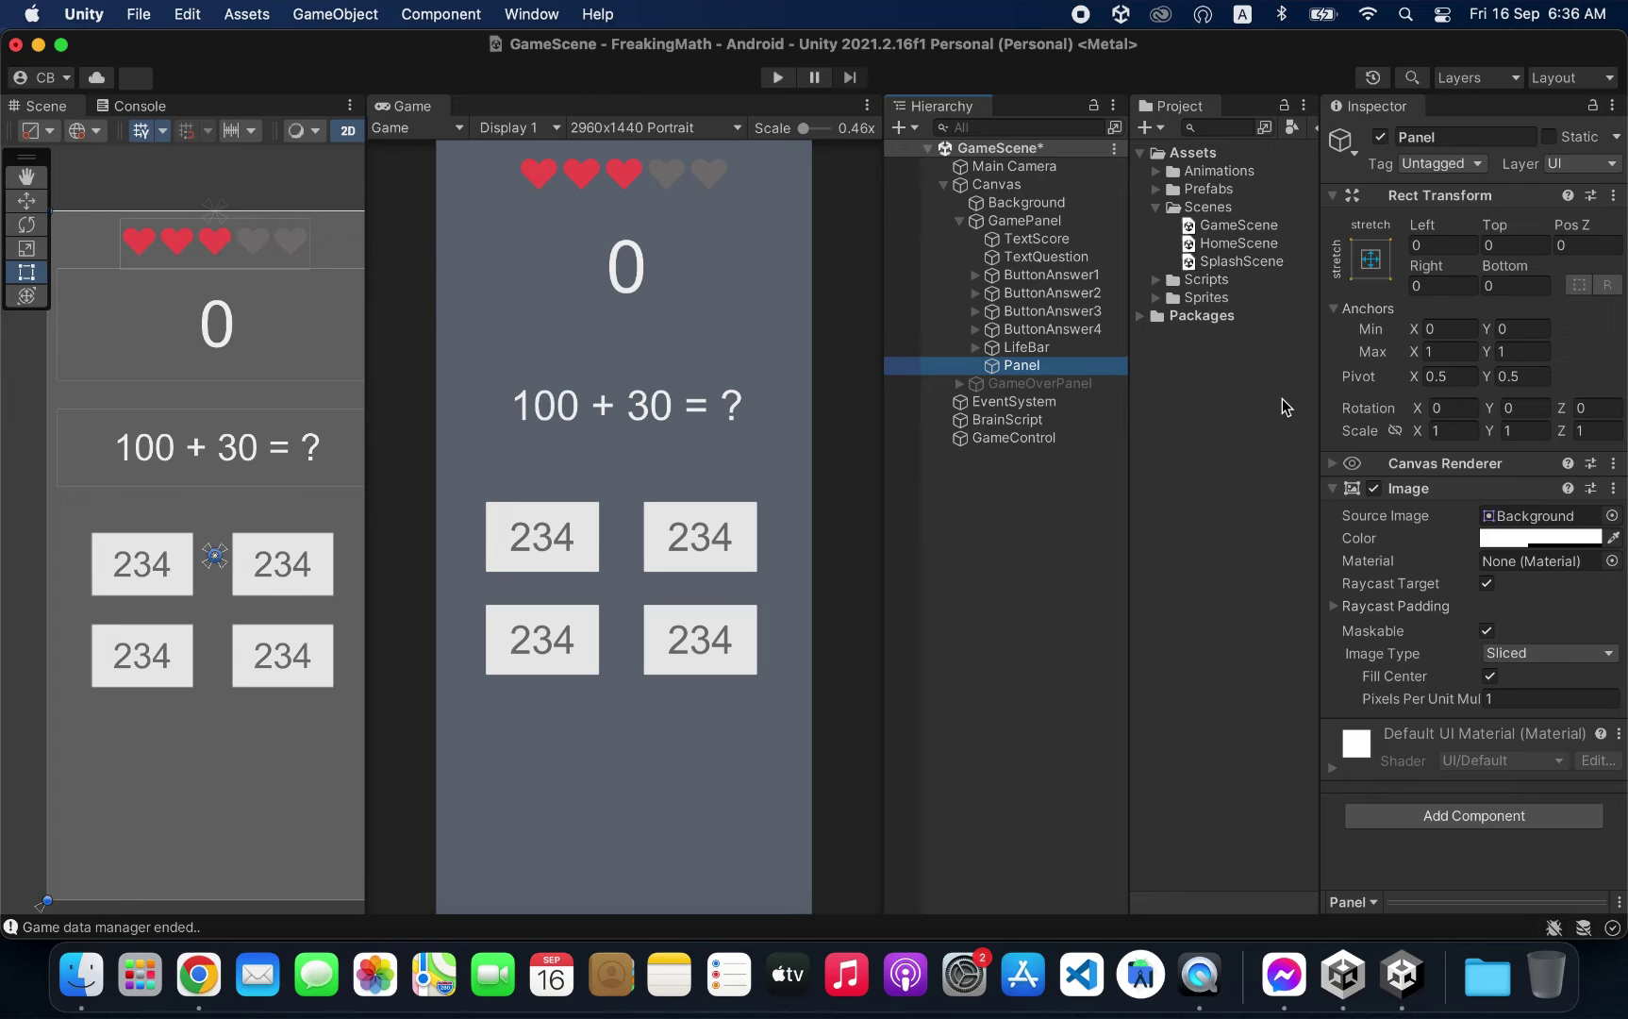
{"action": "key", "text": "Return"}
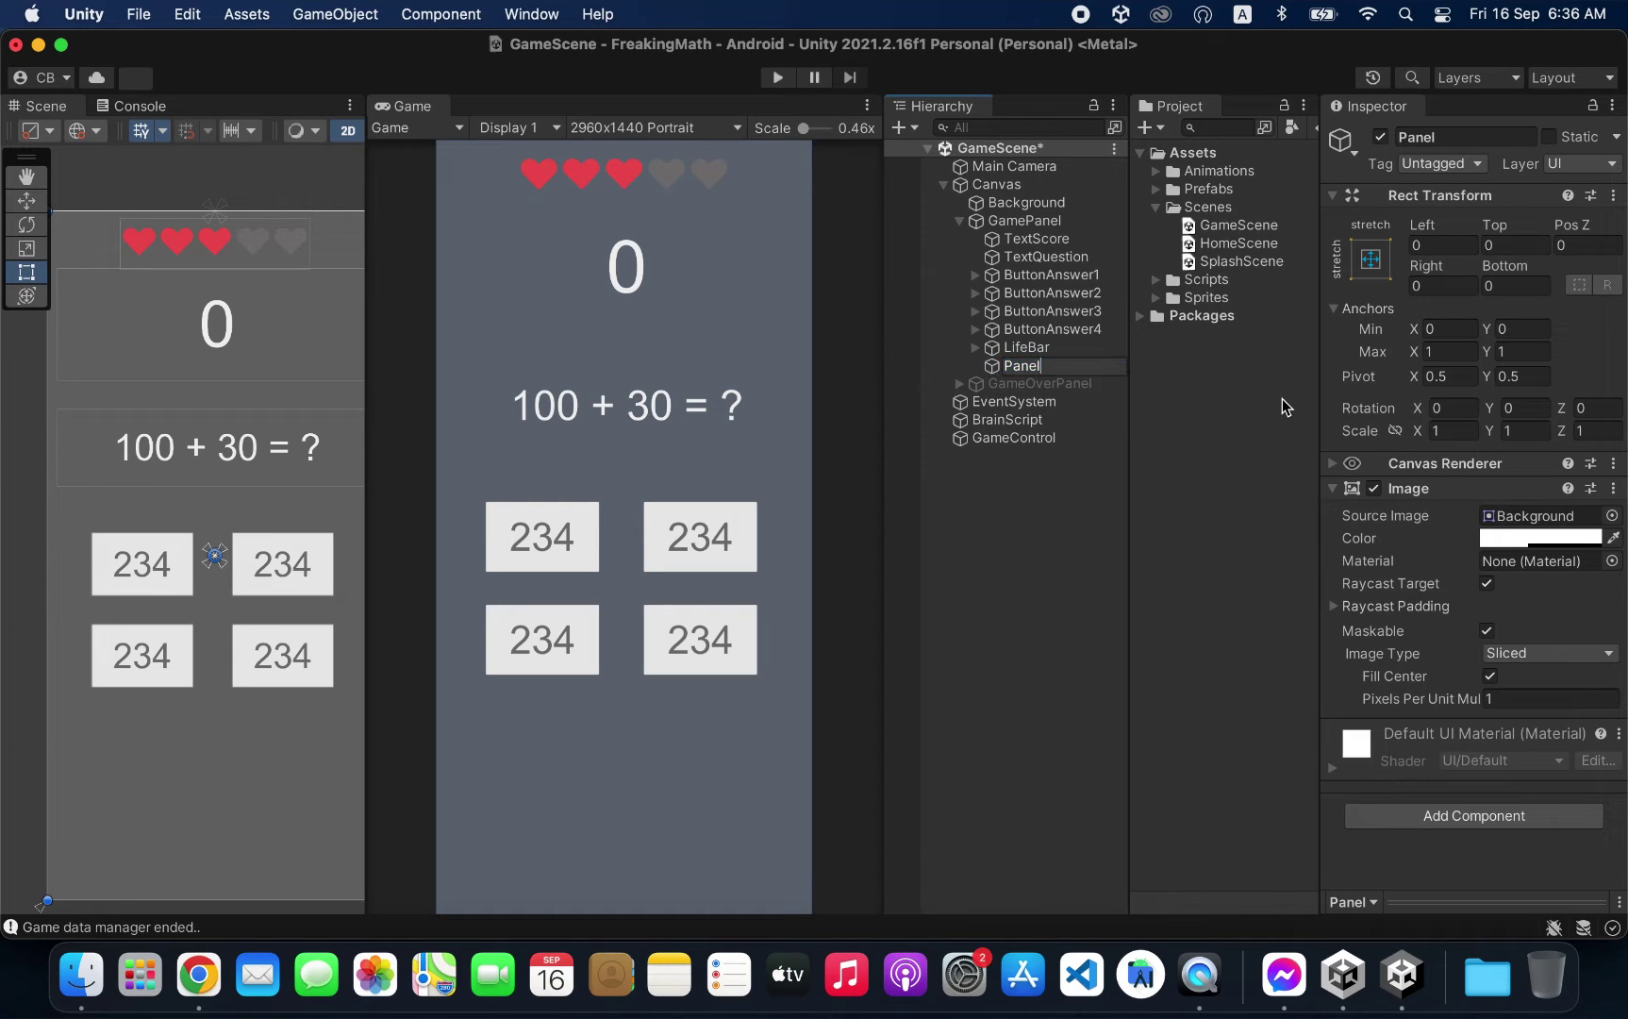
{"action": "type", "text": "Timer"}
{"action": "type", "text": "Bar"}
{"action": "key", "text": "Return"}
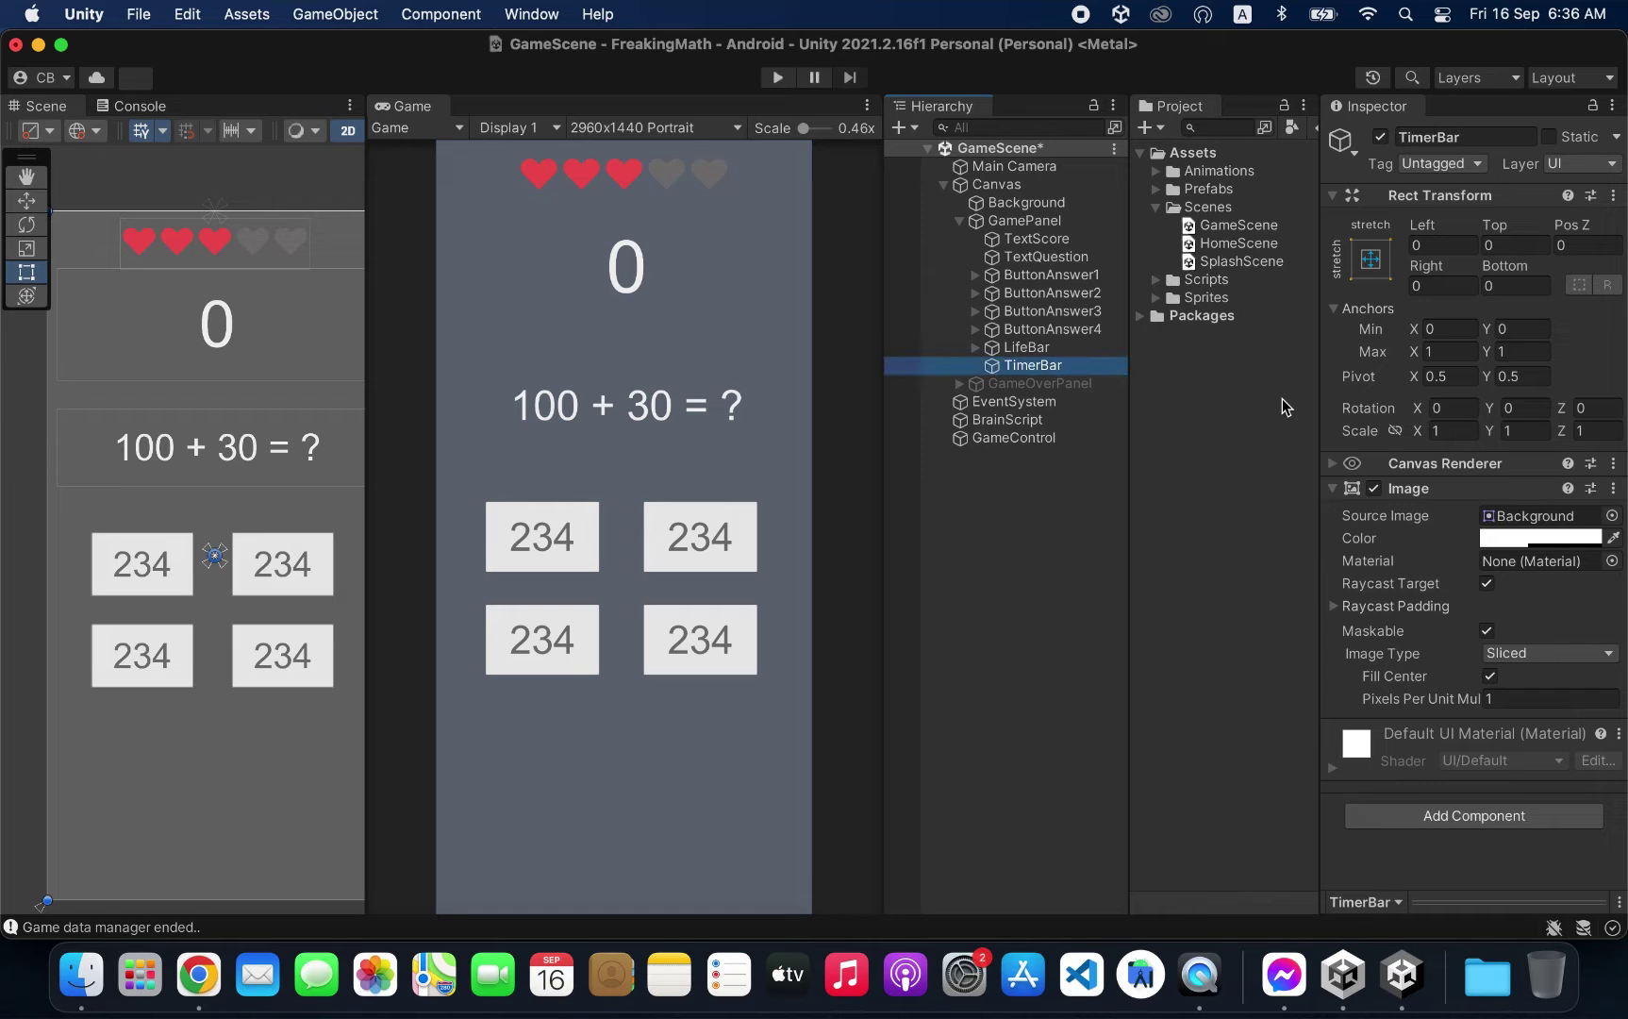
Step: Check TimerBar's anchor presets, leaving them at full stretch
{"action": "scroll", "coordinate": [188, 474], "scroll_direction": "down", "scroll_amount": 2}
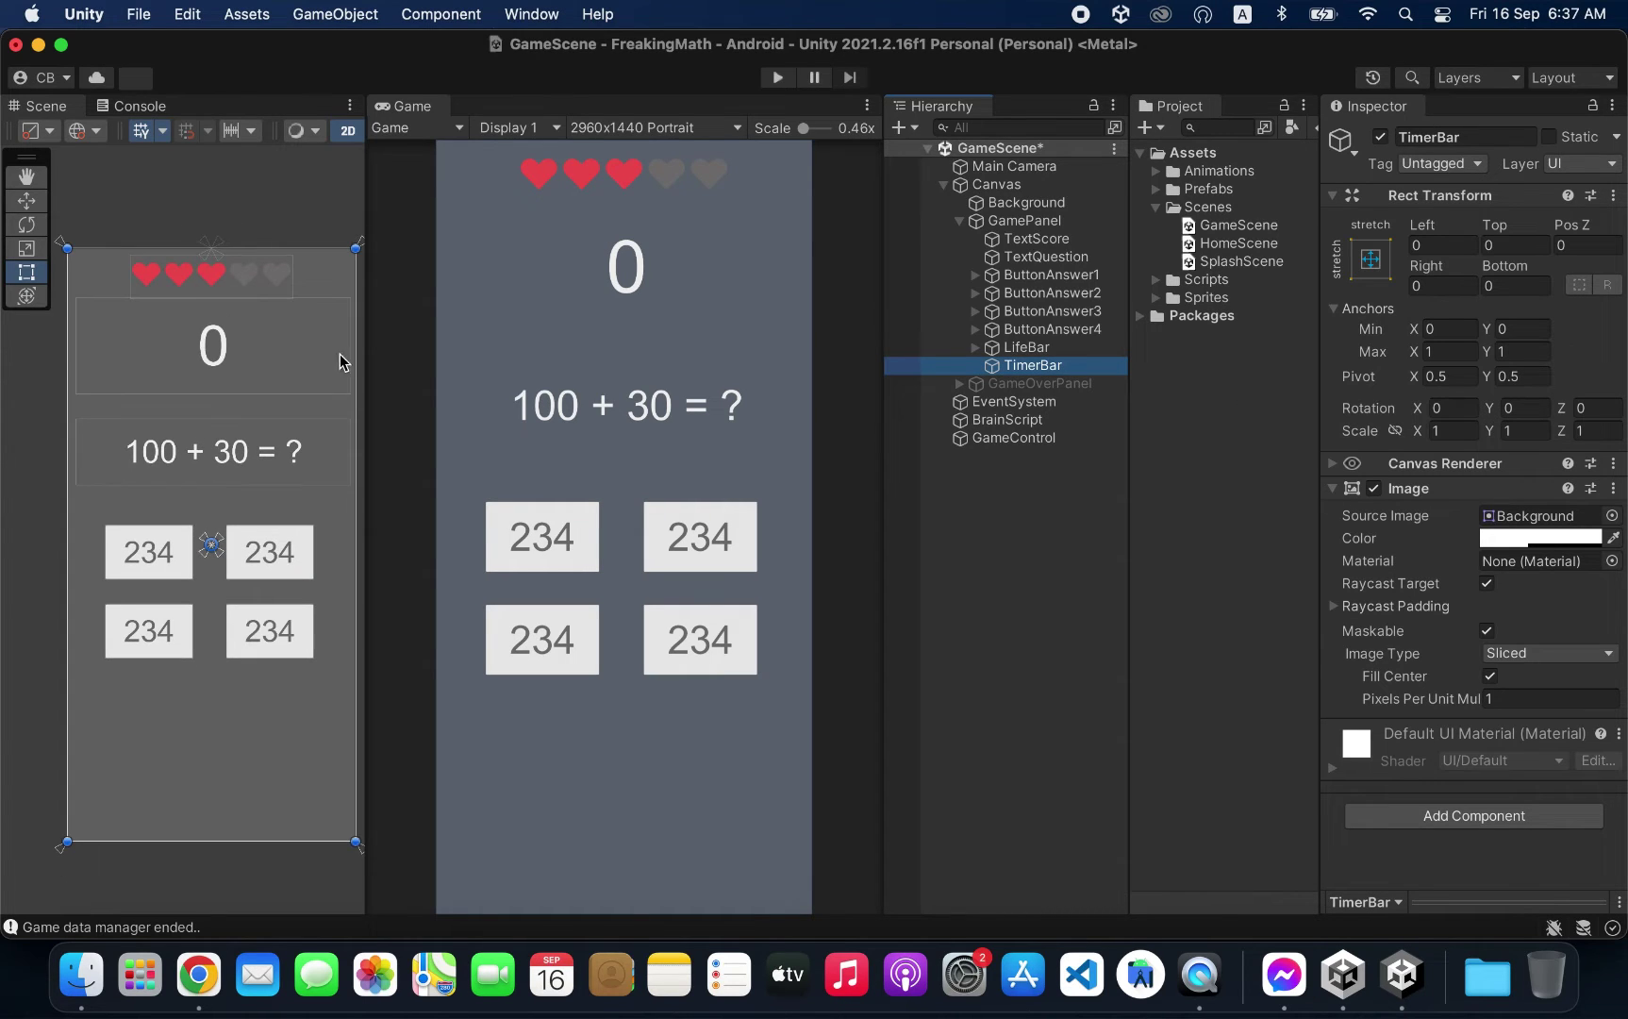
{"action": "left_click", "coordinate": [1369, 260]}
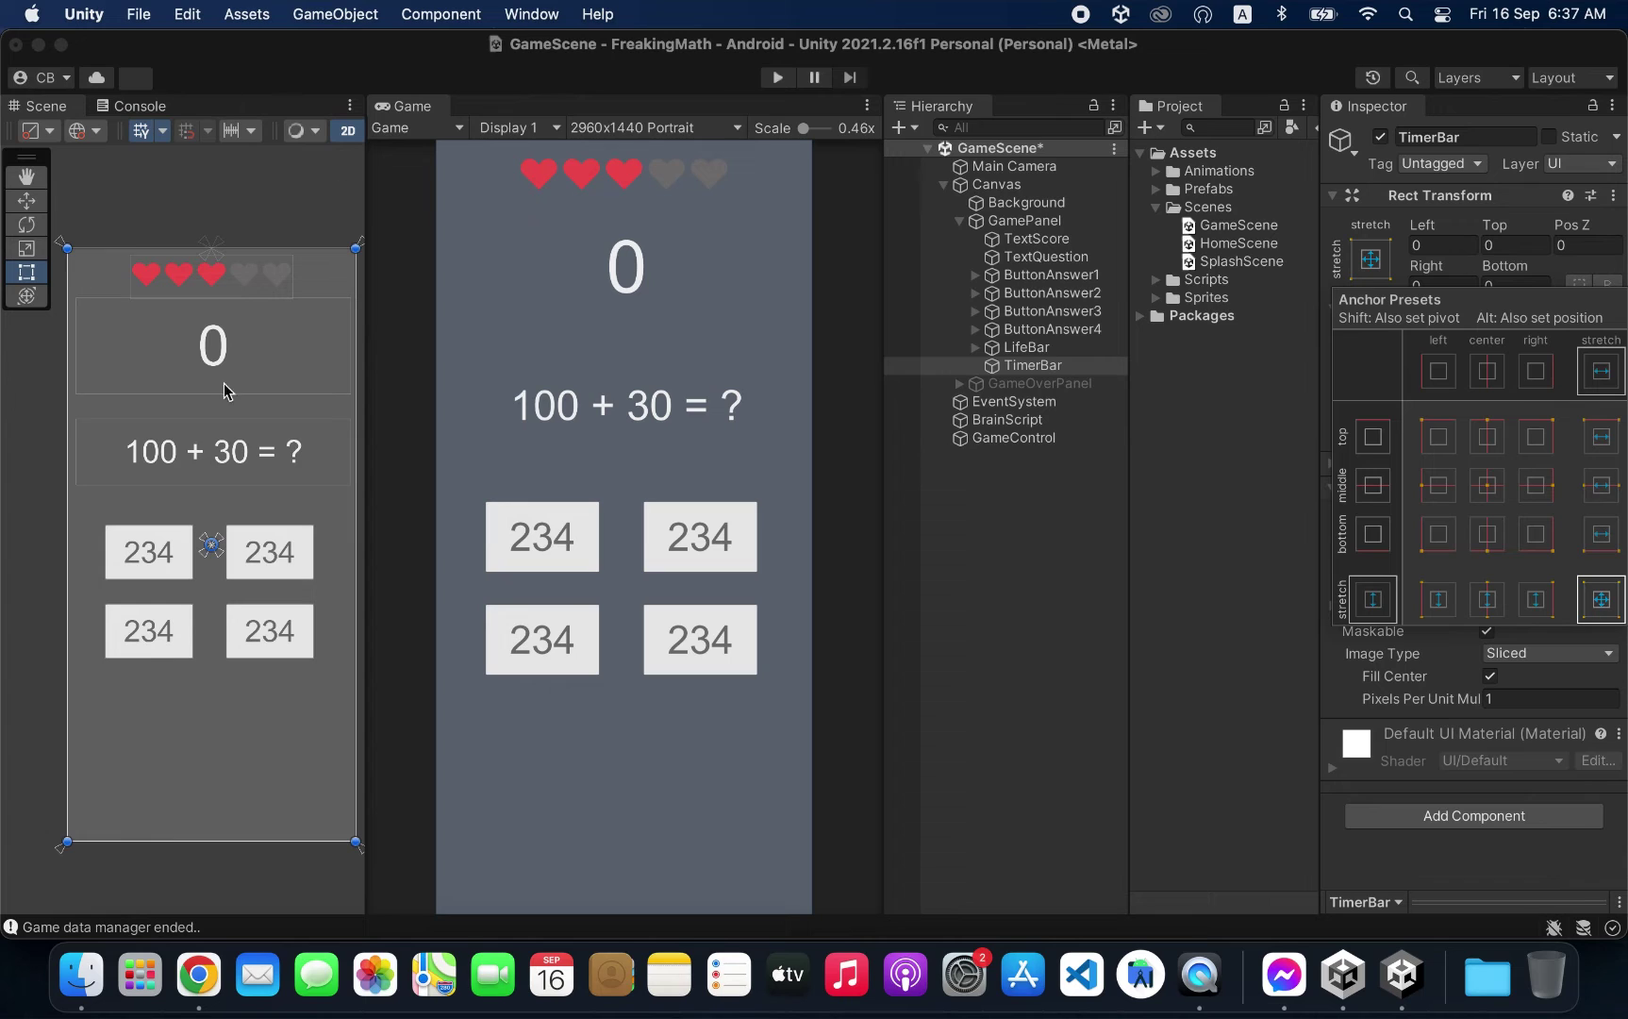
{"action": "left_click", "coordinate": [1038, 365]}
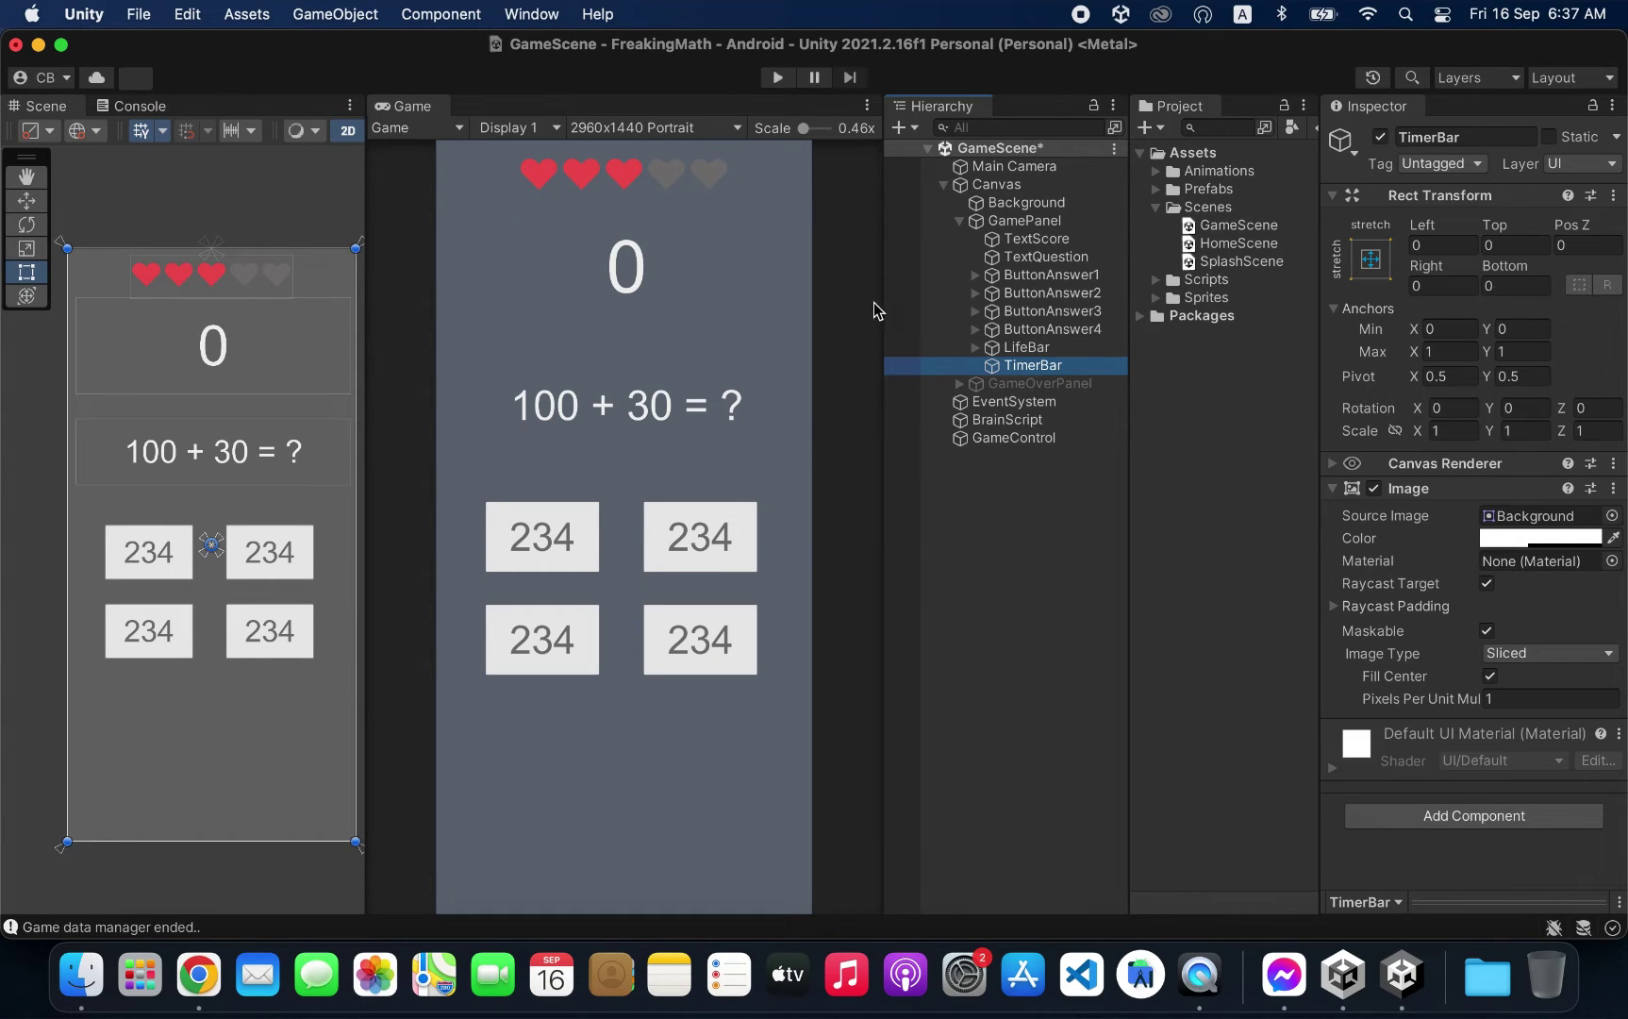
Step: Set TimerBar's Image colour to black 000000 with alpha 255
{"action": "left_click", "coordinate": [1514, 543]}
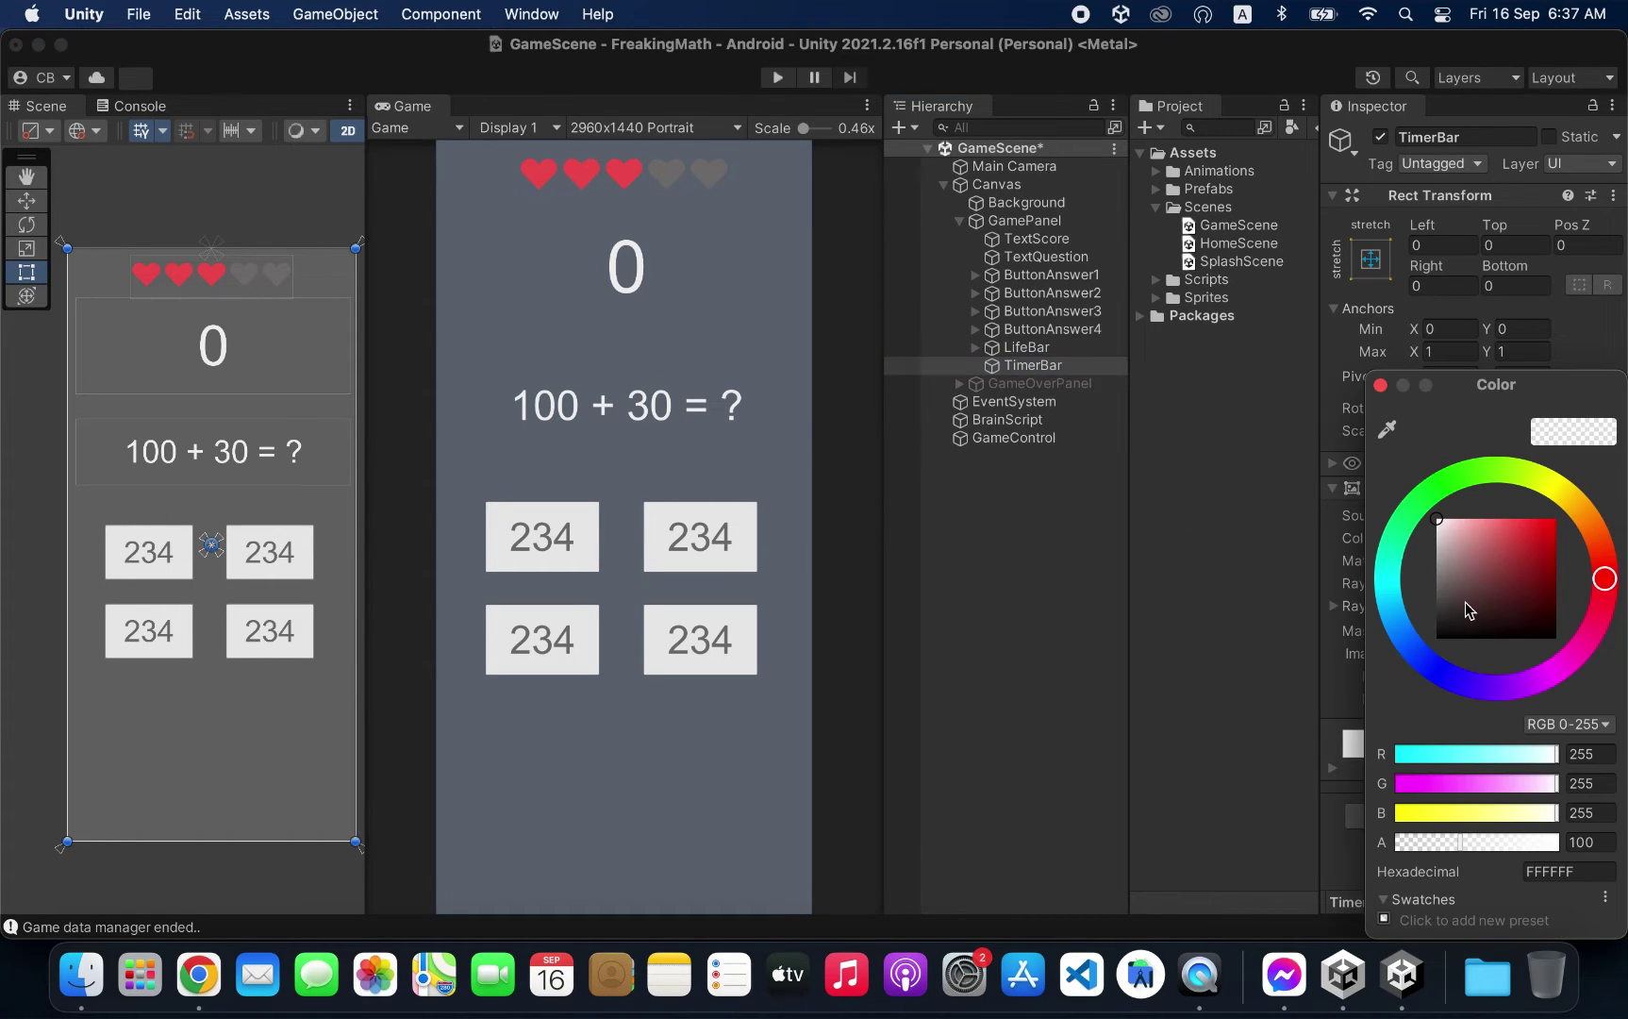
{"action": "left_click_drag", "start_coordinate": [1465, 608], "coordinate": [1434, 641]}
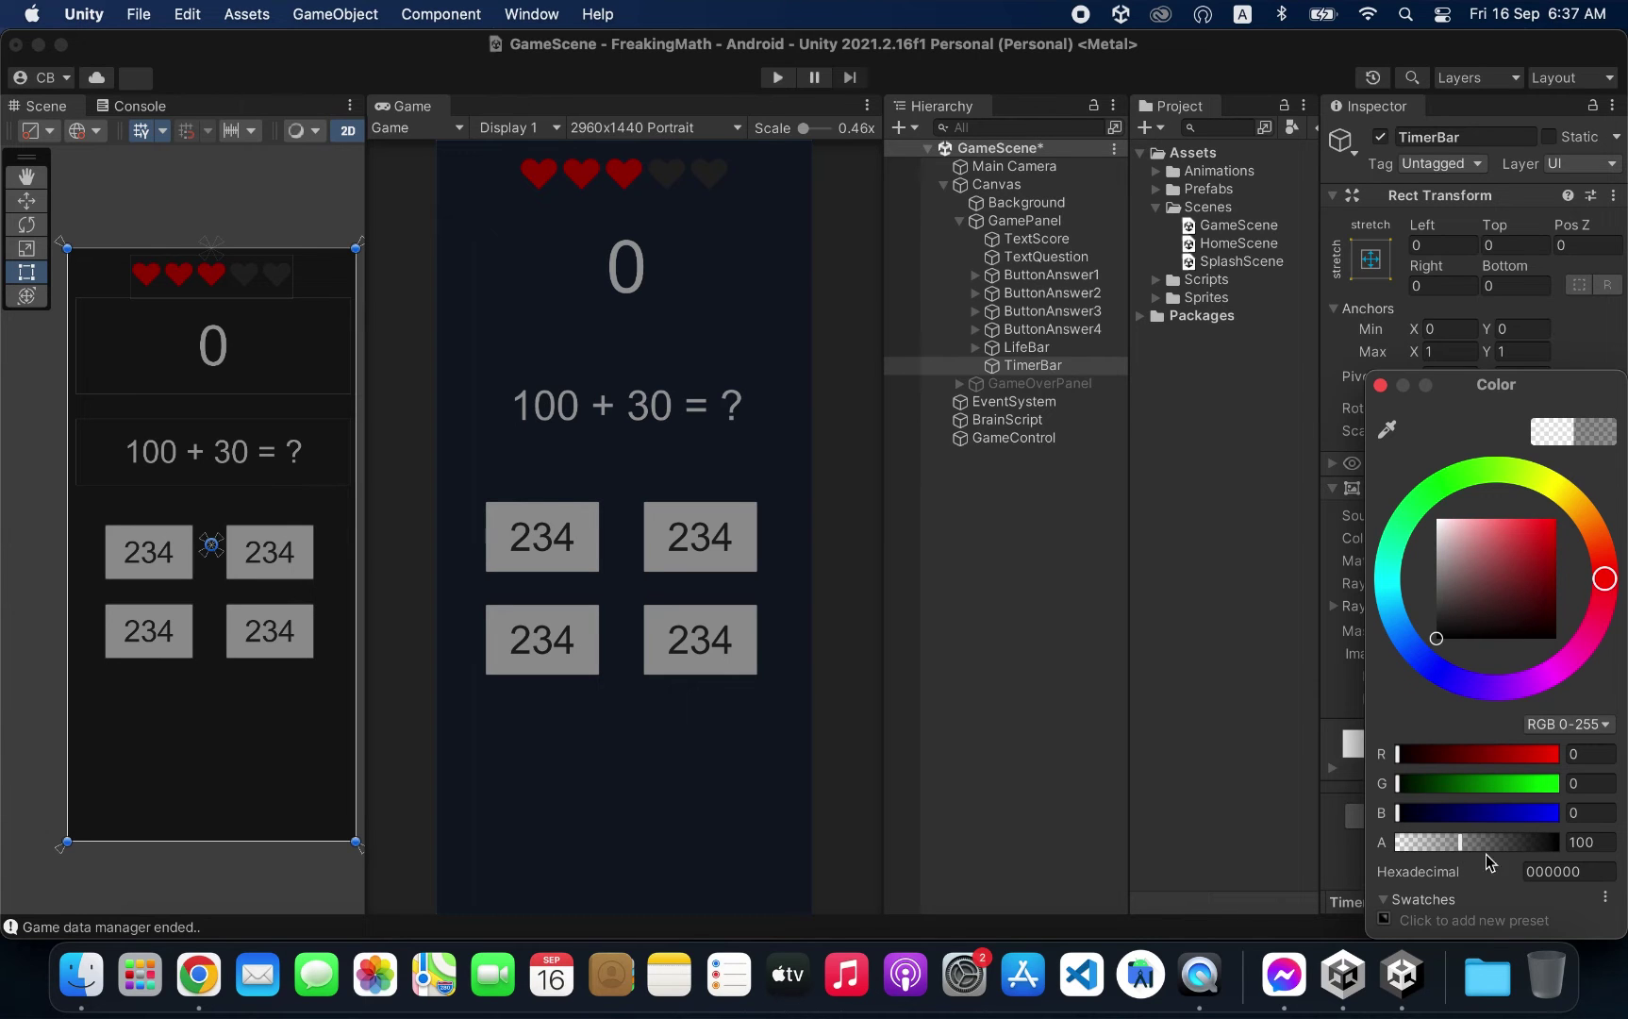
{"action": "left_click_drag", "start_coordinate": [1465, 848], "coordinate": [1570, 846]}
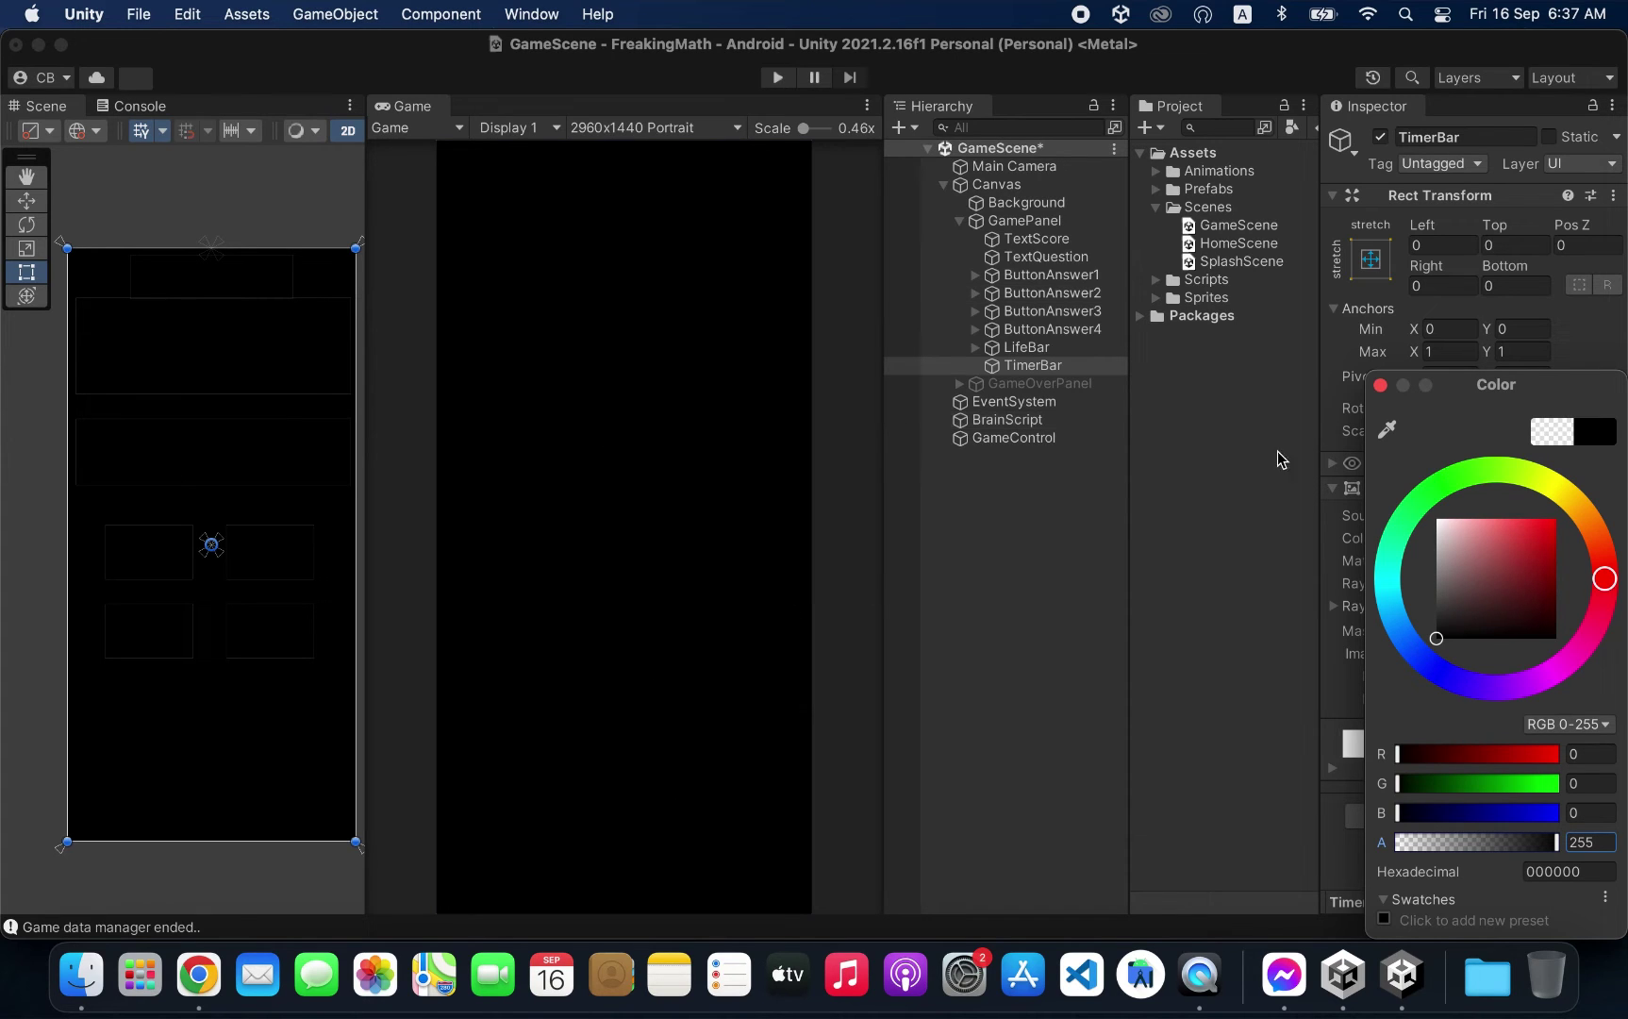
{"action": "left_click", "coordinate": [1379, 385]}
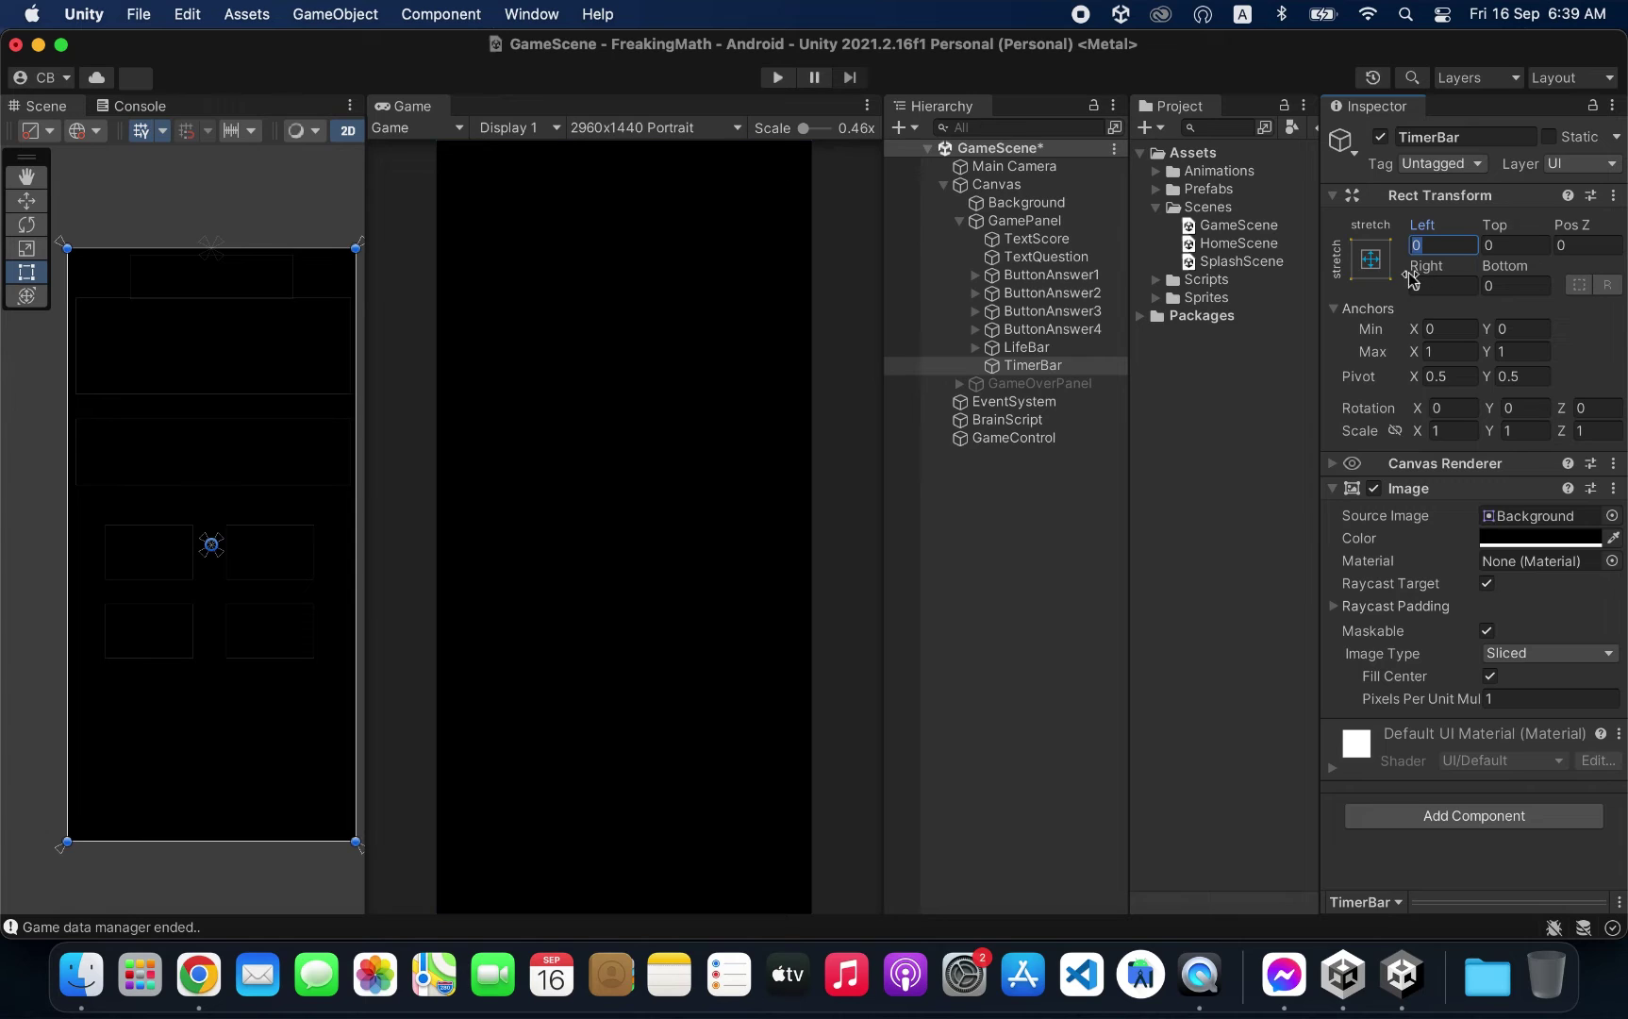
Step: Anchor TimerBar to top-stretch with pivot Y 1 and Pos Y 0
{"action": "left_click", "coordinate": [1373, 269]}
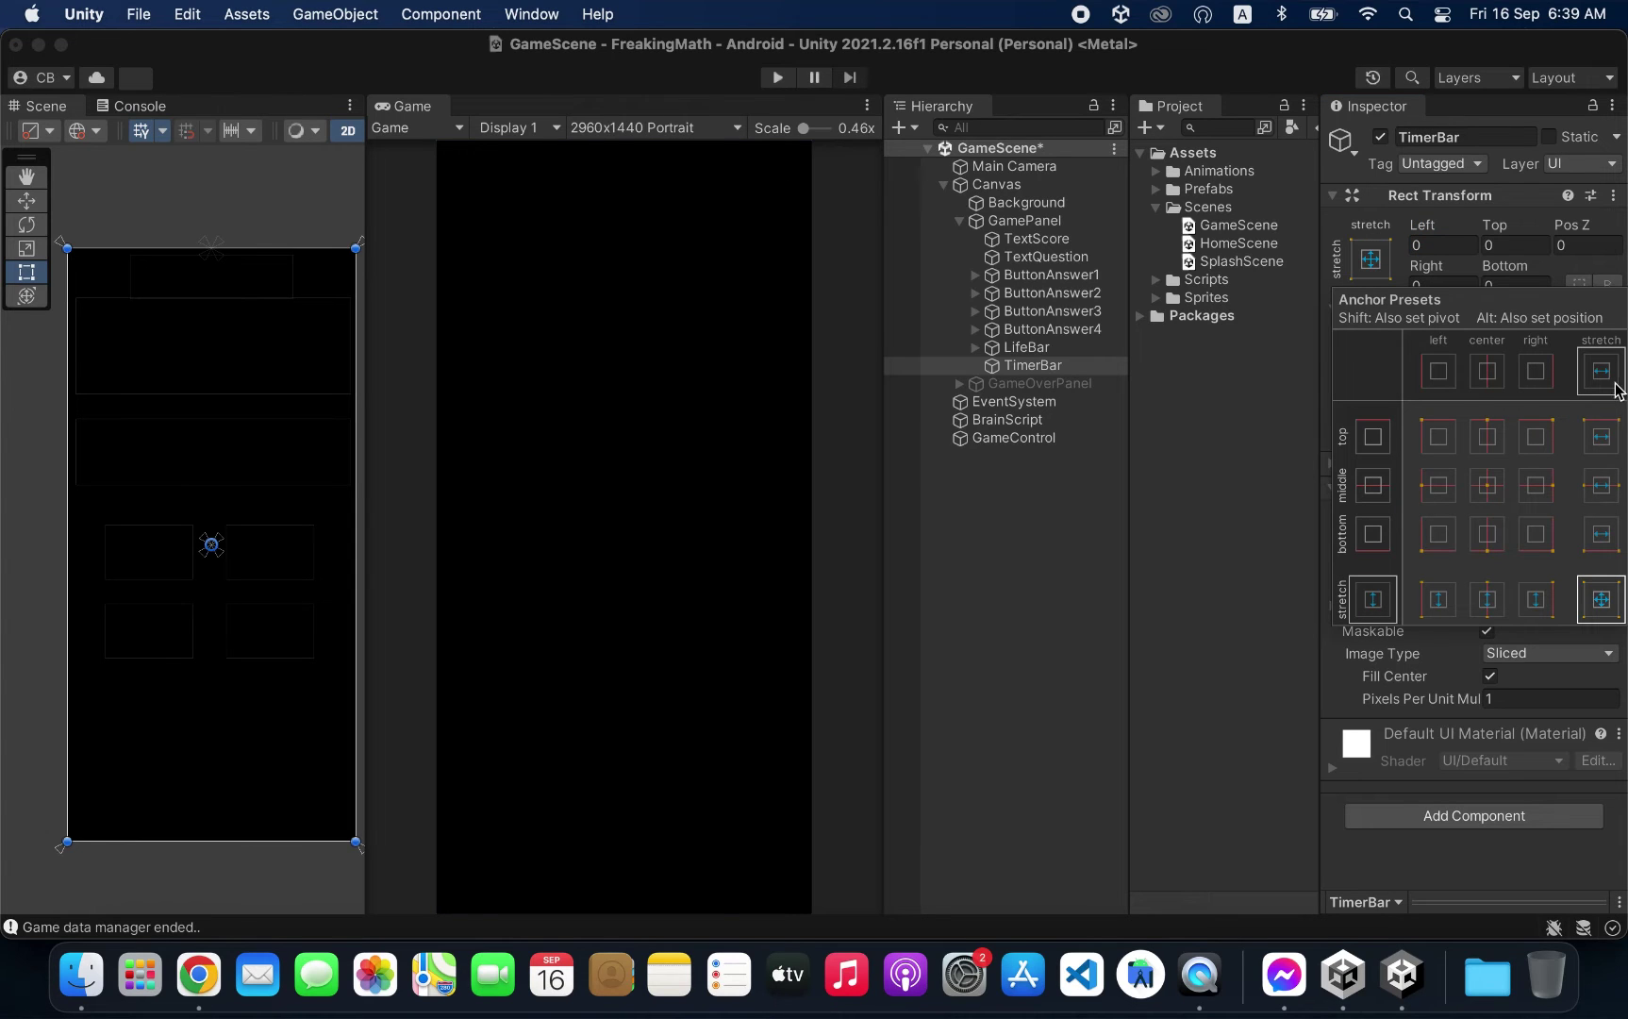
{"action": "left_click", "coordinate": [1601, 434]}
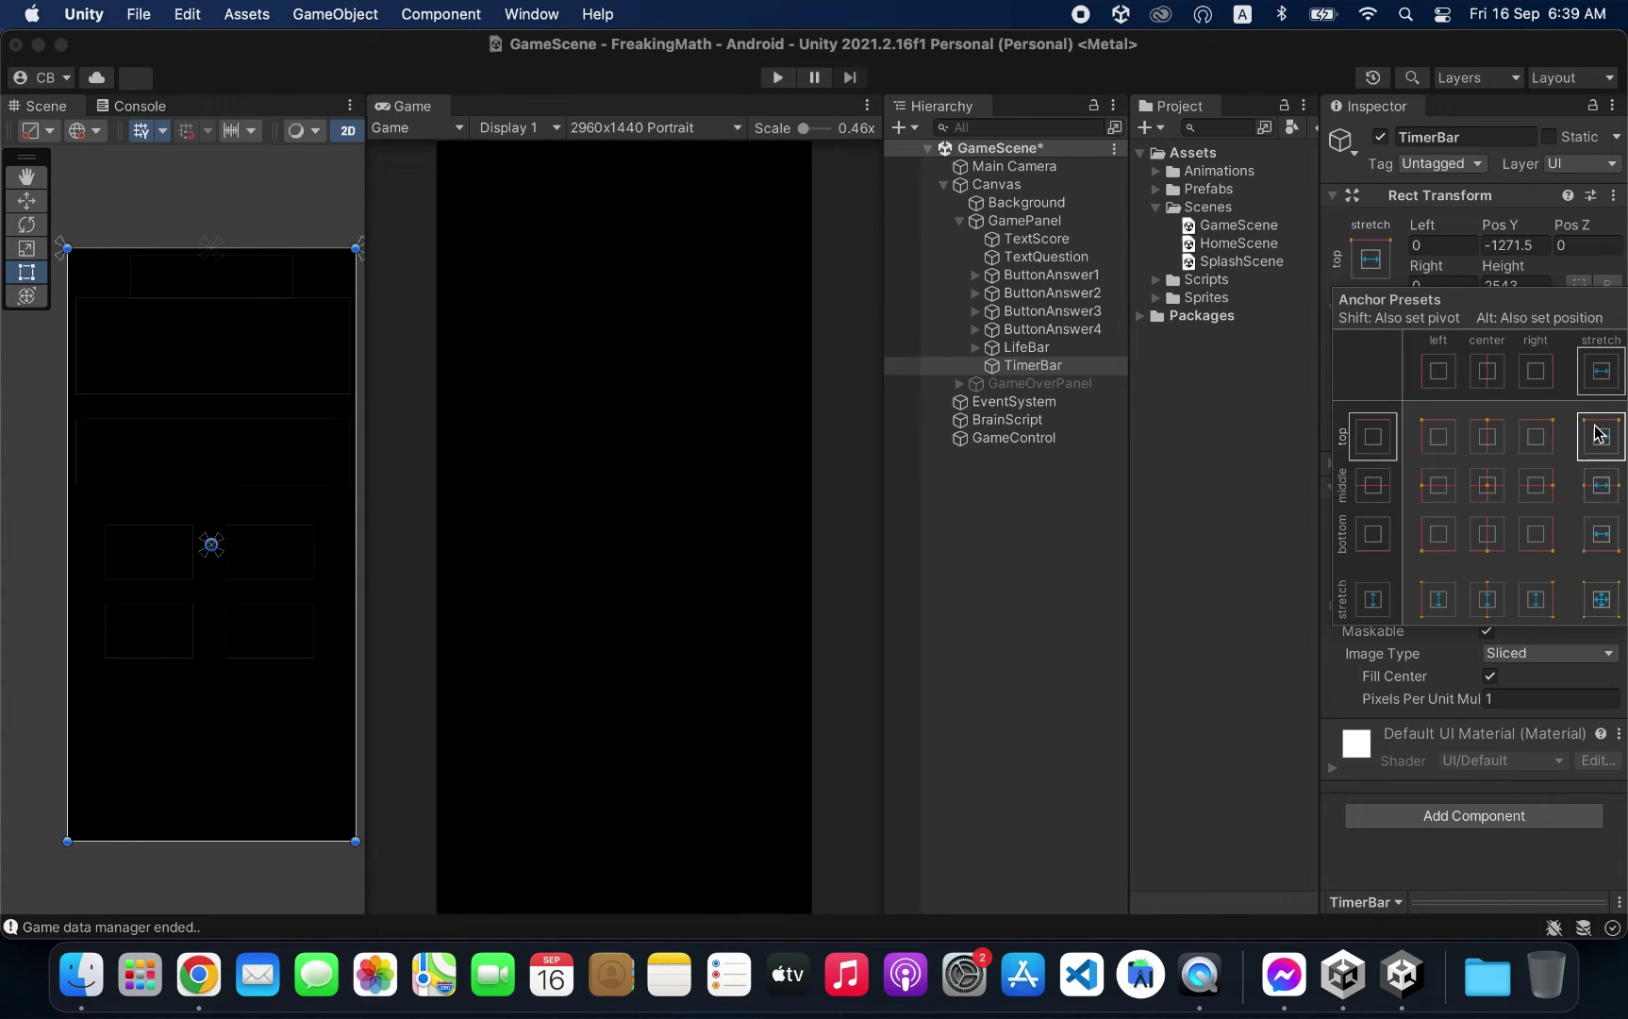
{"action": "left_click", "coordinate": [1514, 244]}
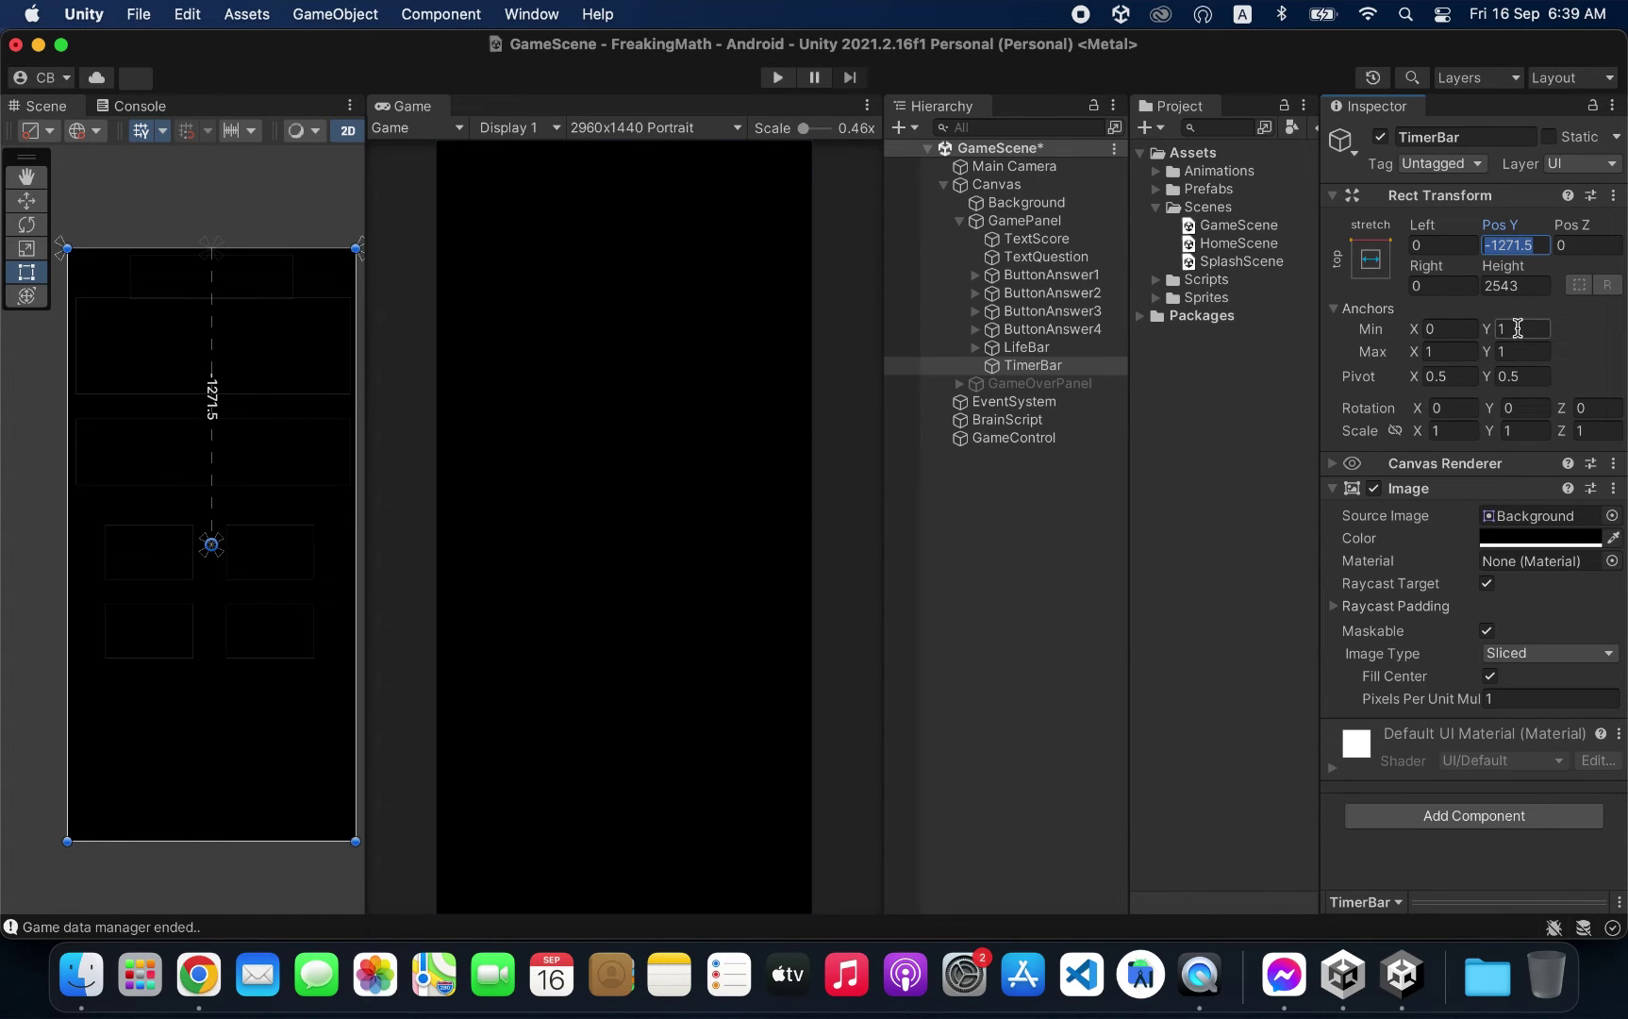
{"action": "left_click", "coordinate": [1517, 328]}
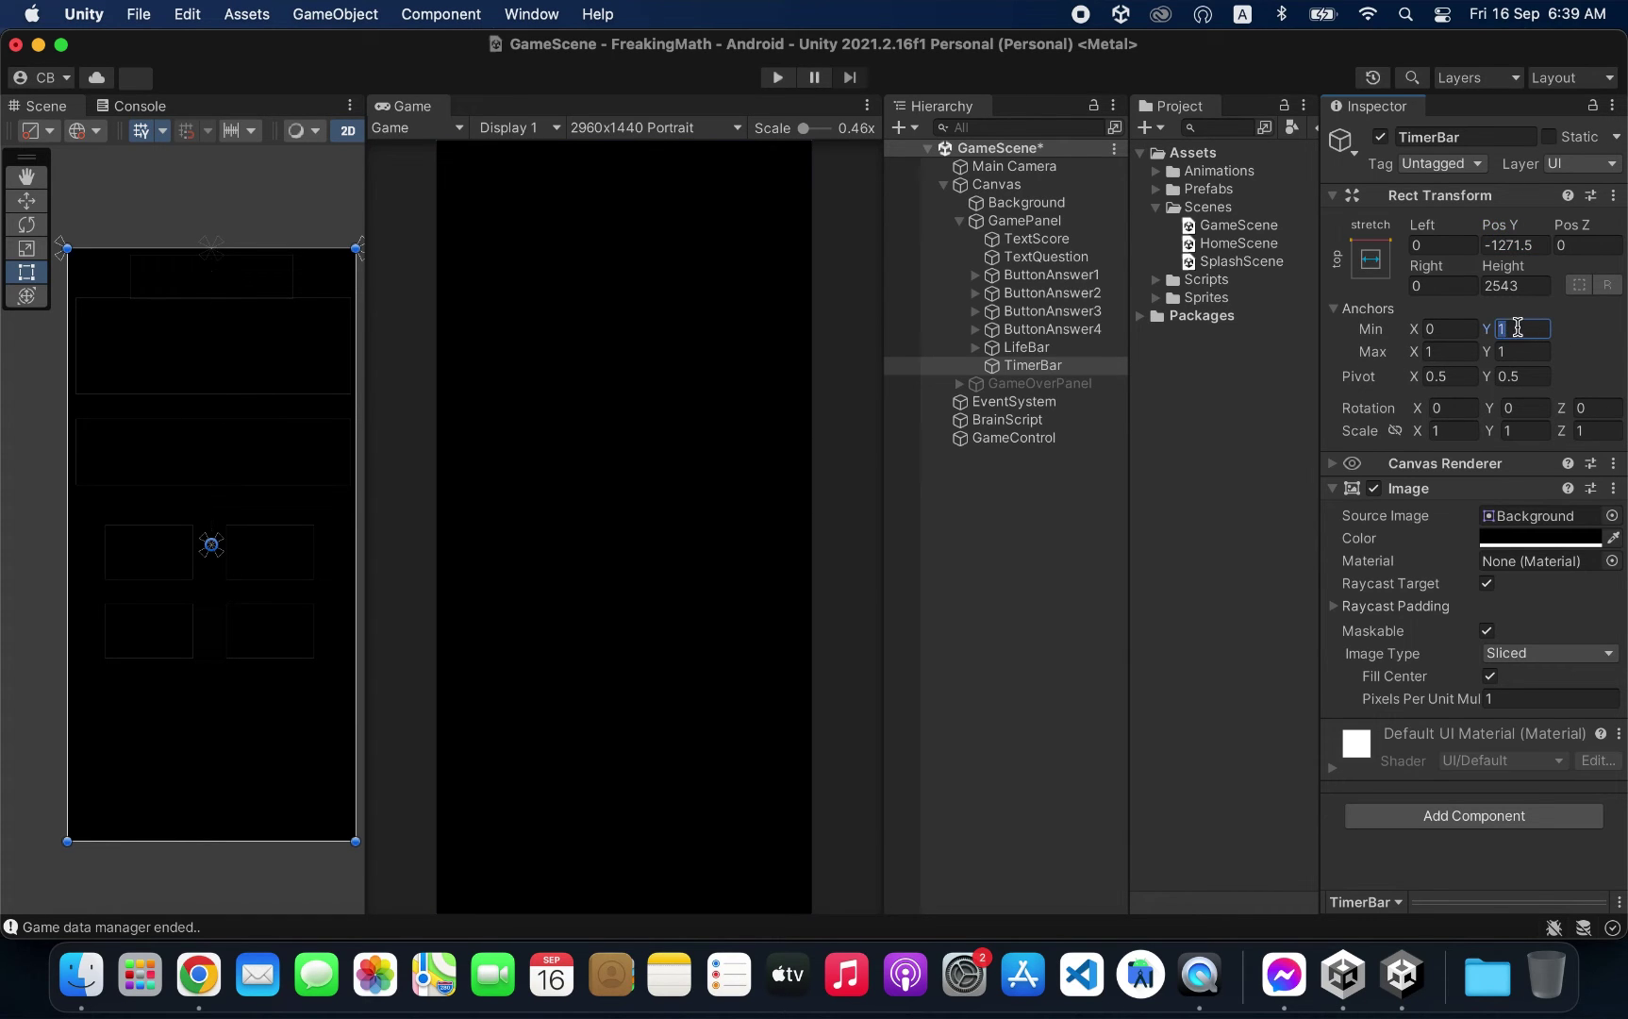
{"action": "left_click", "coordinate": [1534, 376]}
{"action": "type", "text": "1"}
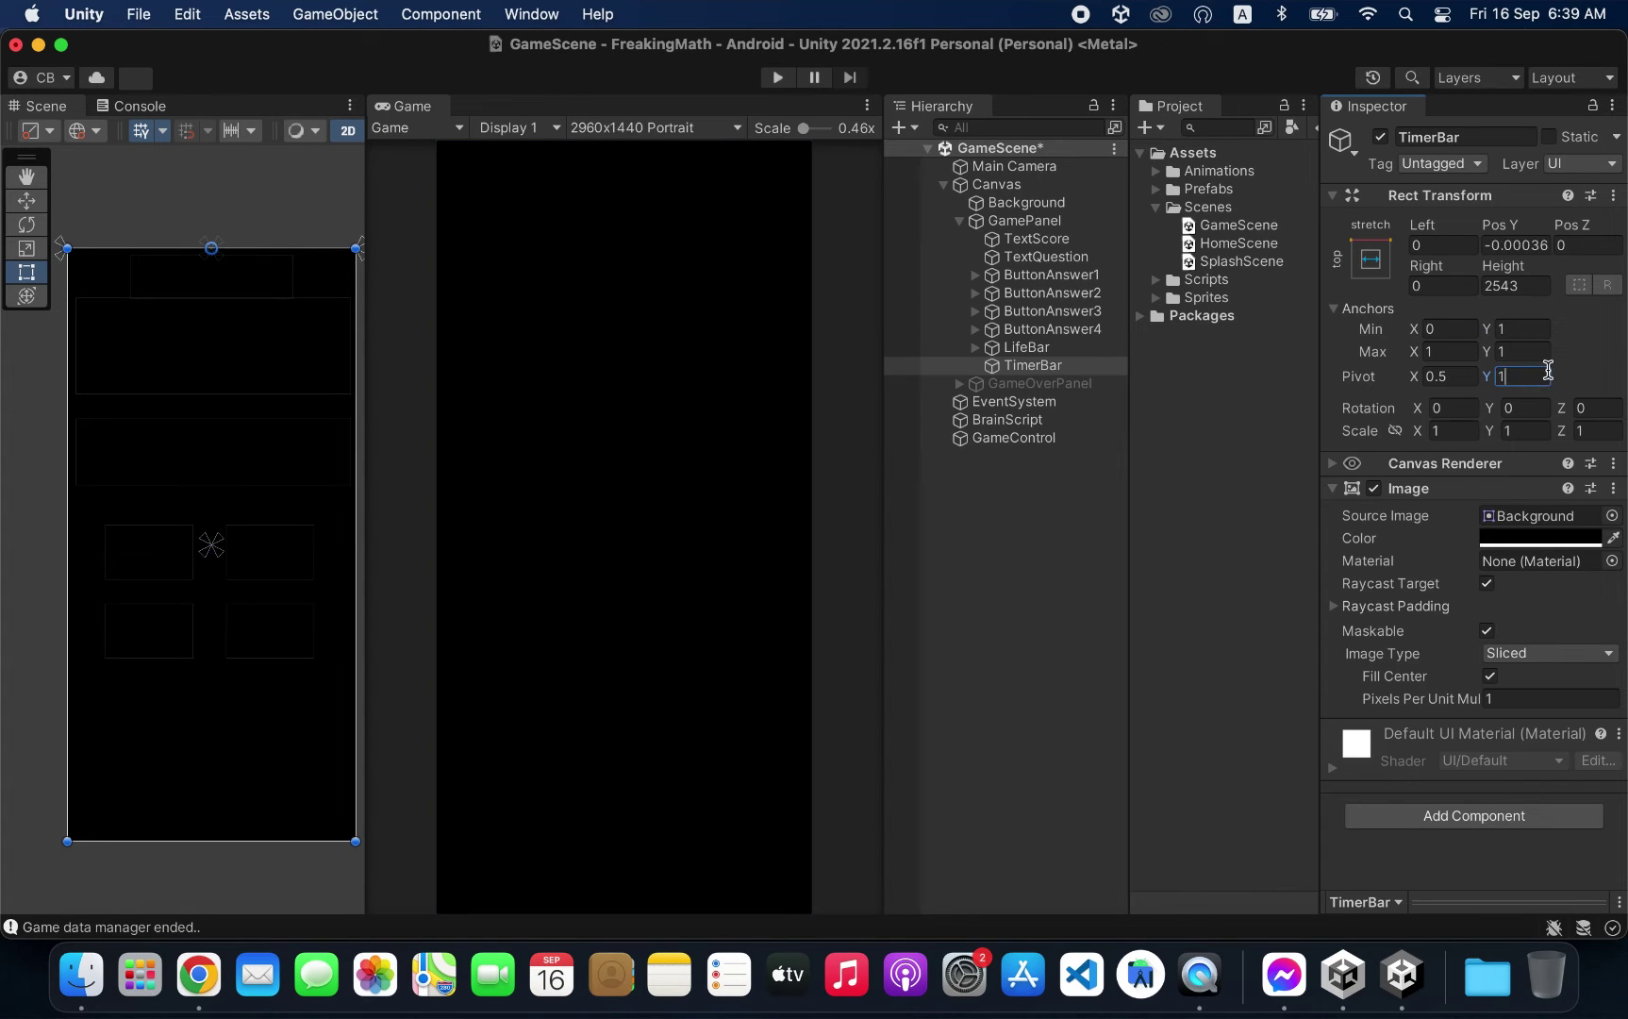
{"action": "left_click", "coordinate": [1529, 243]}
{"action": "type", "text": "0"}
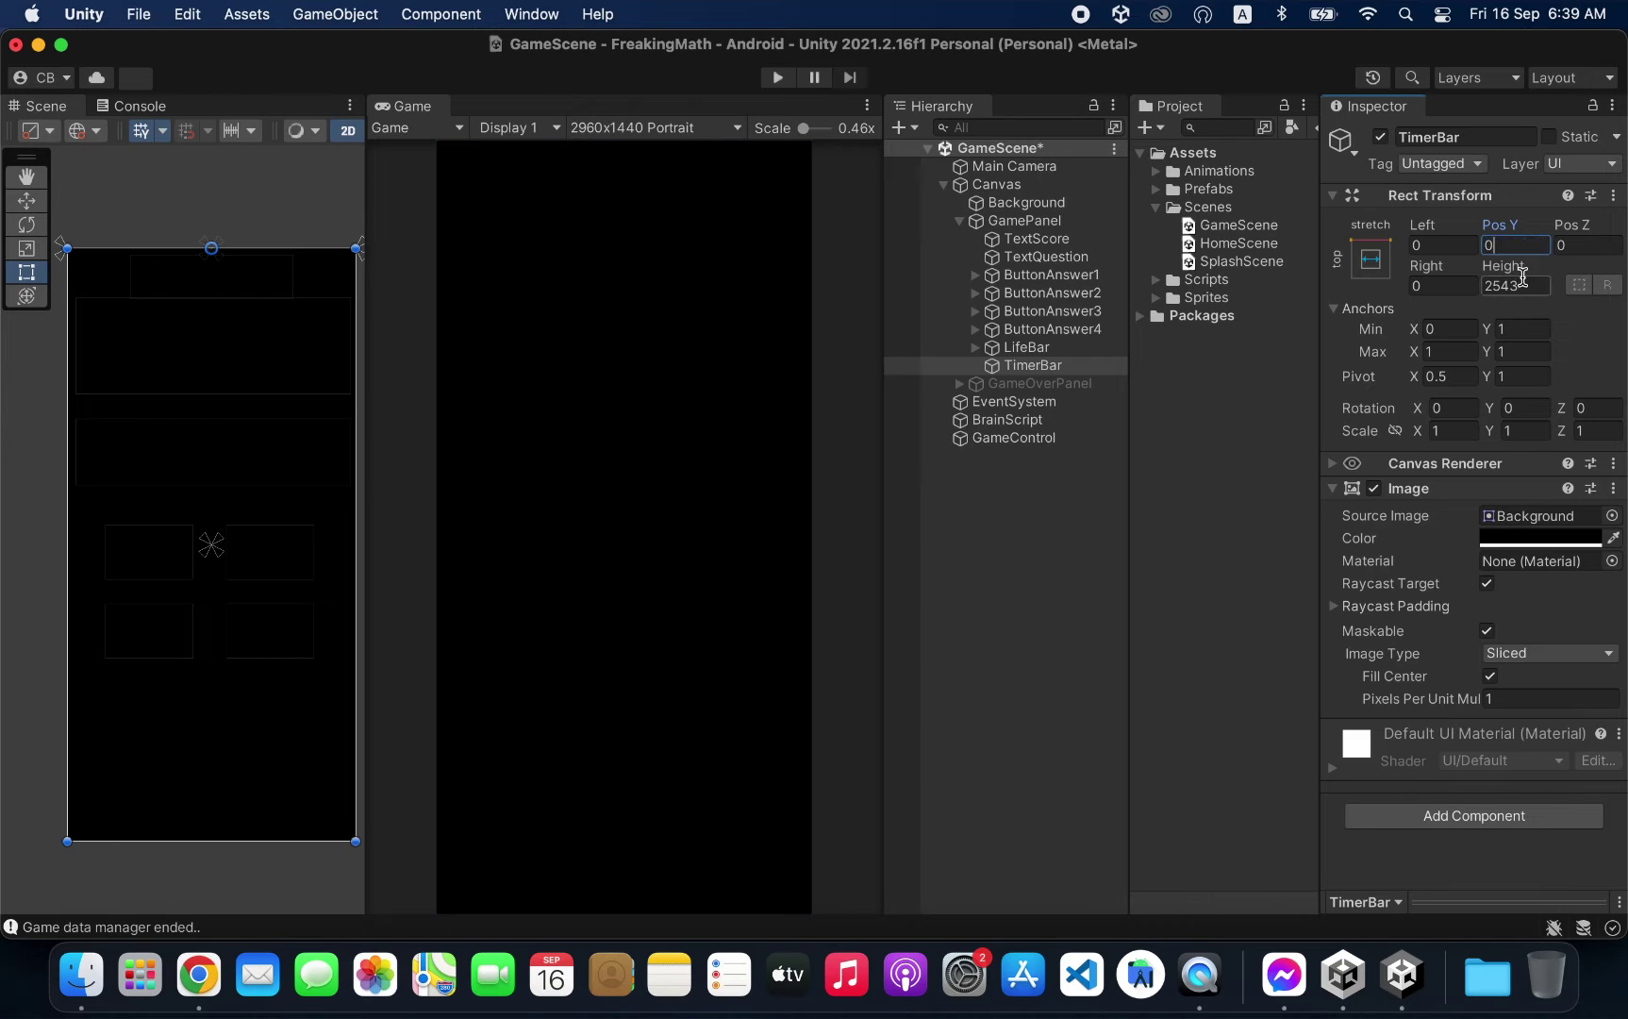
Step: Set TimerBar's height to 200 and move it above LifeBar in the Hierarchy
{"action": "left_click_drag", "start_coordinate": [1512, 269], "coordinate": [981, 271]}
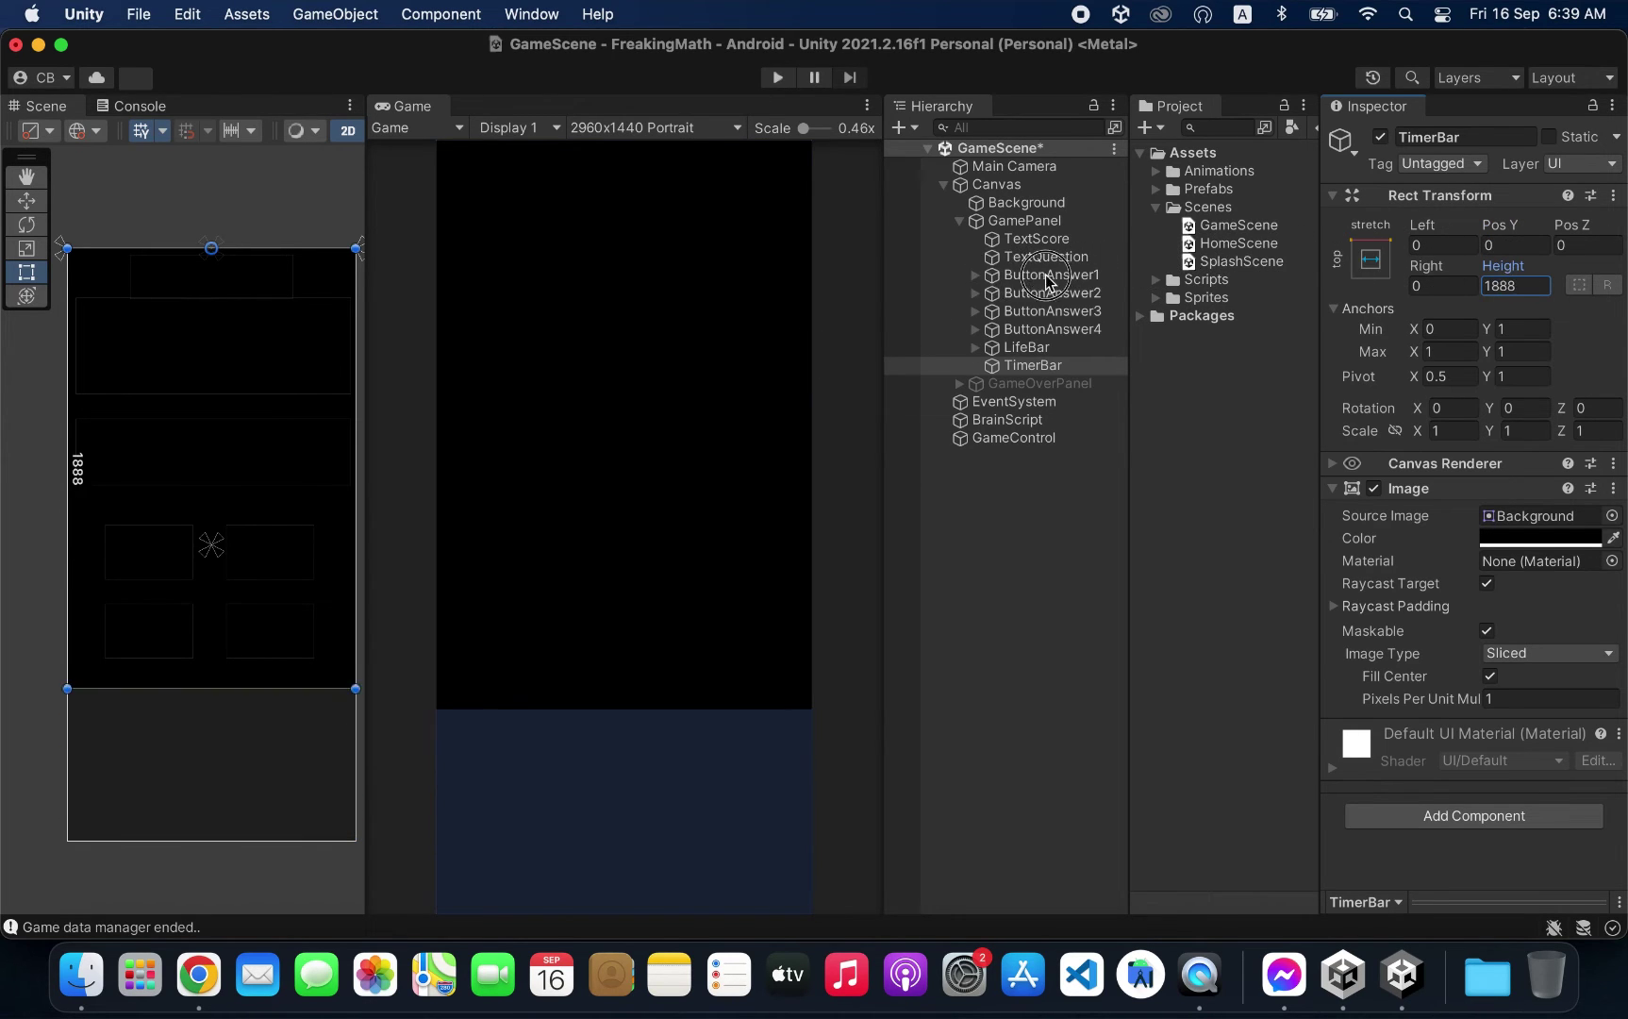
{"action": "left_click_drag", "start_coordinate": [195, 672], "coordinate": [209, 354]}
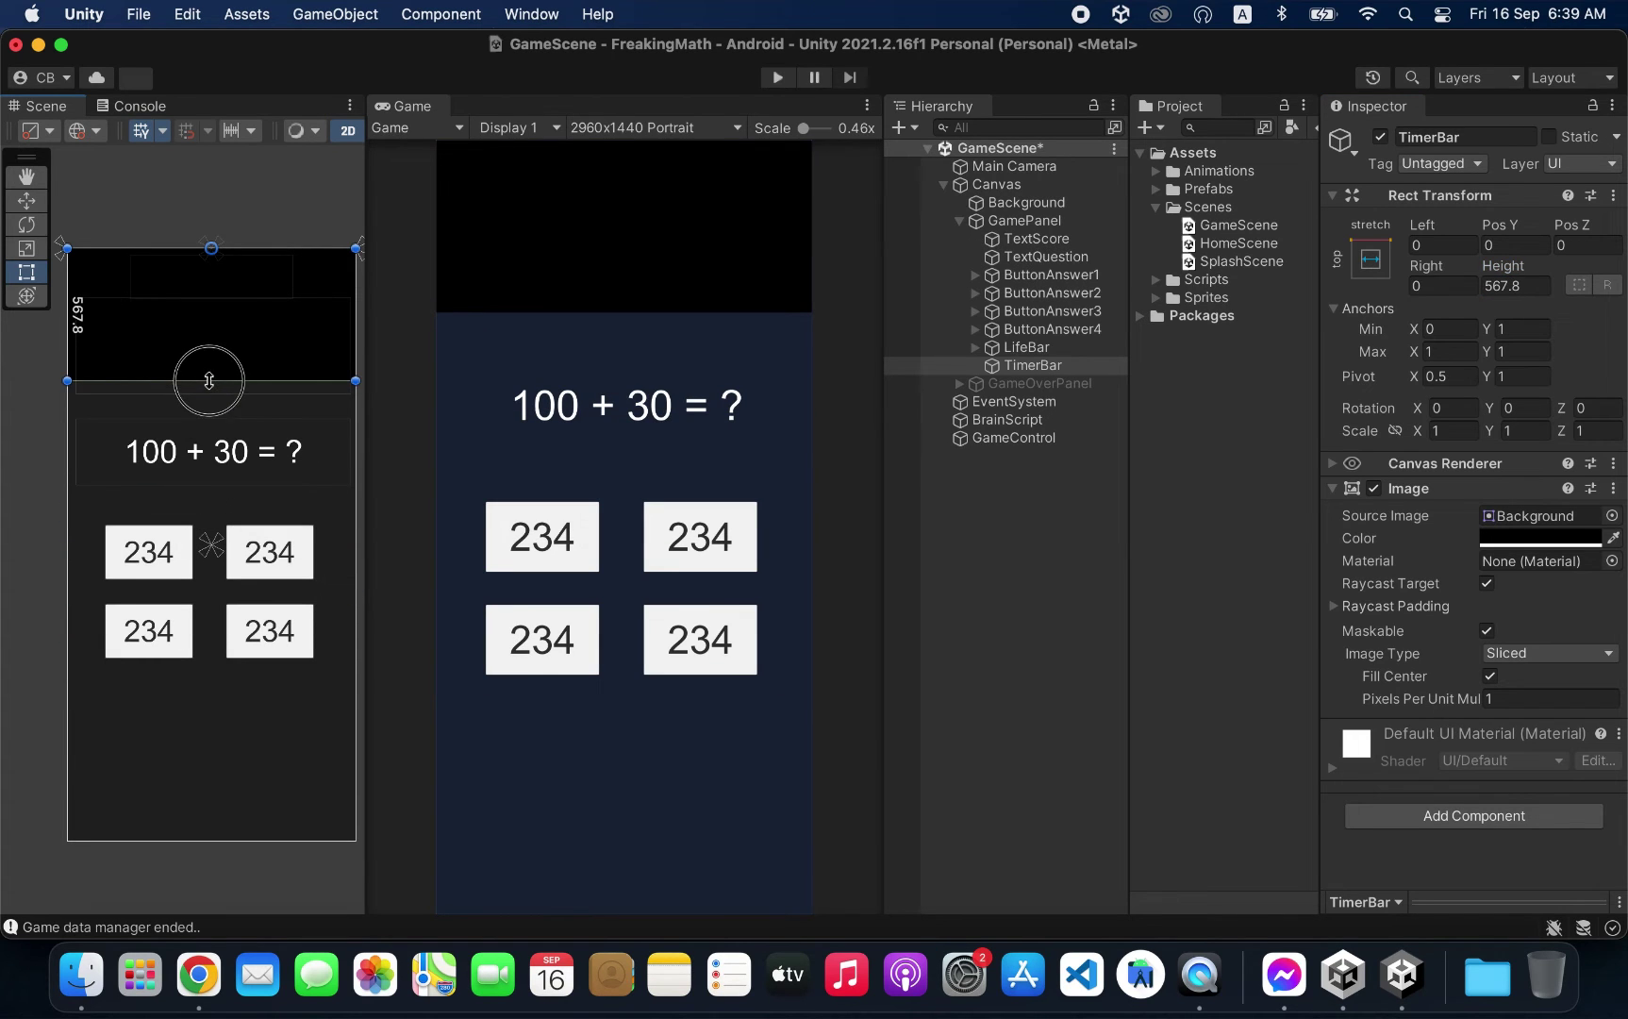
{"action": "left_click", "coordinate": [1521, 284]}
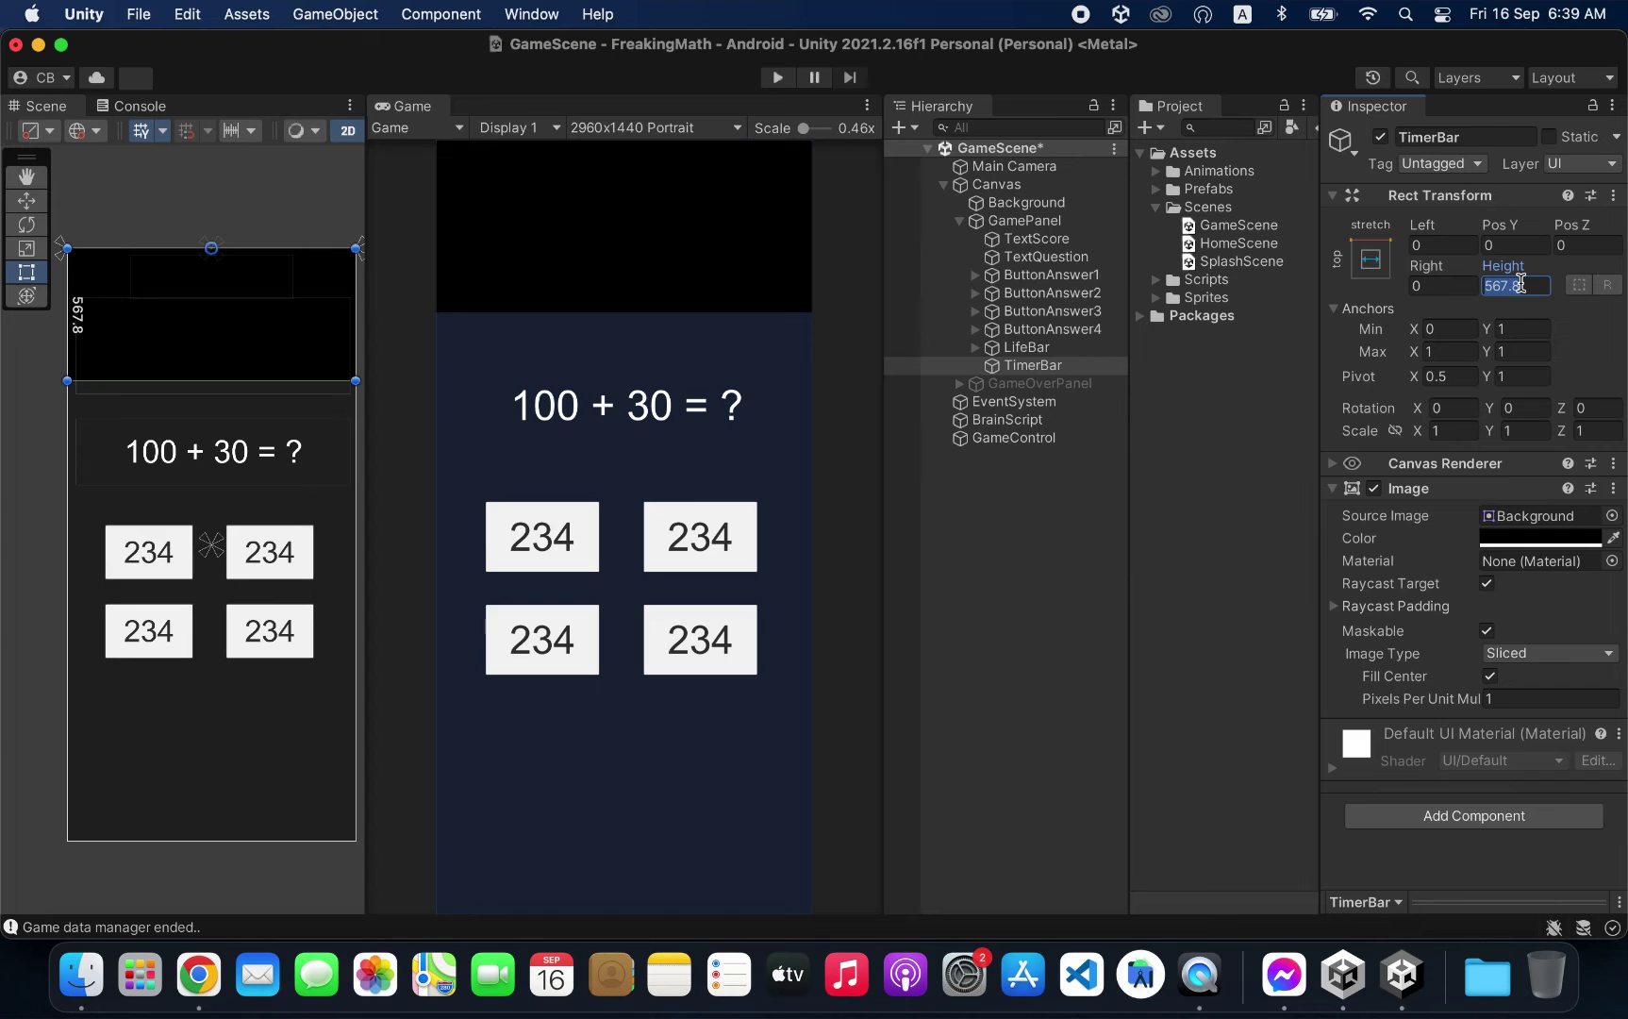
{"action": "type", "text": "200"}
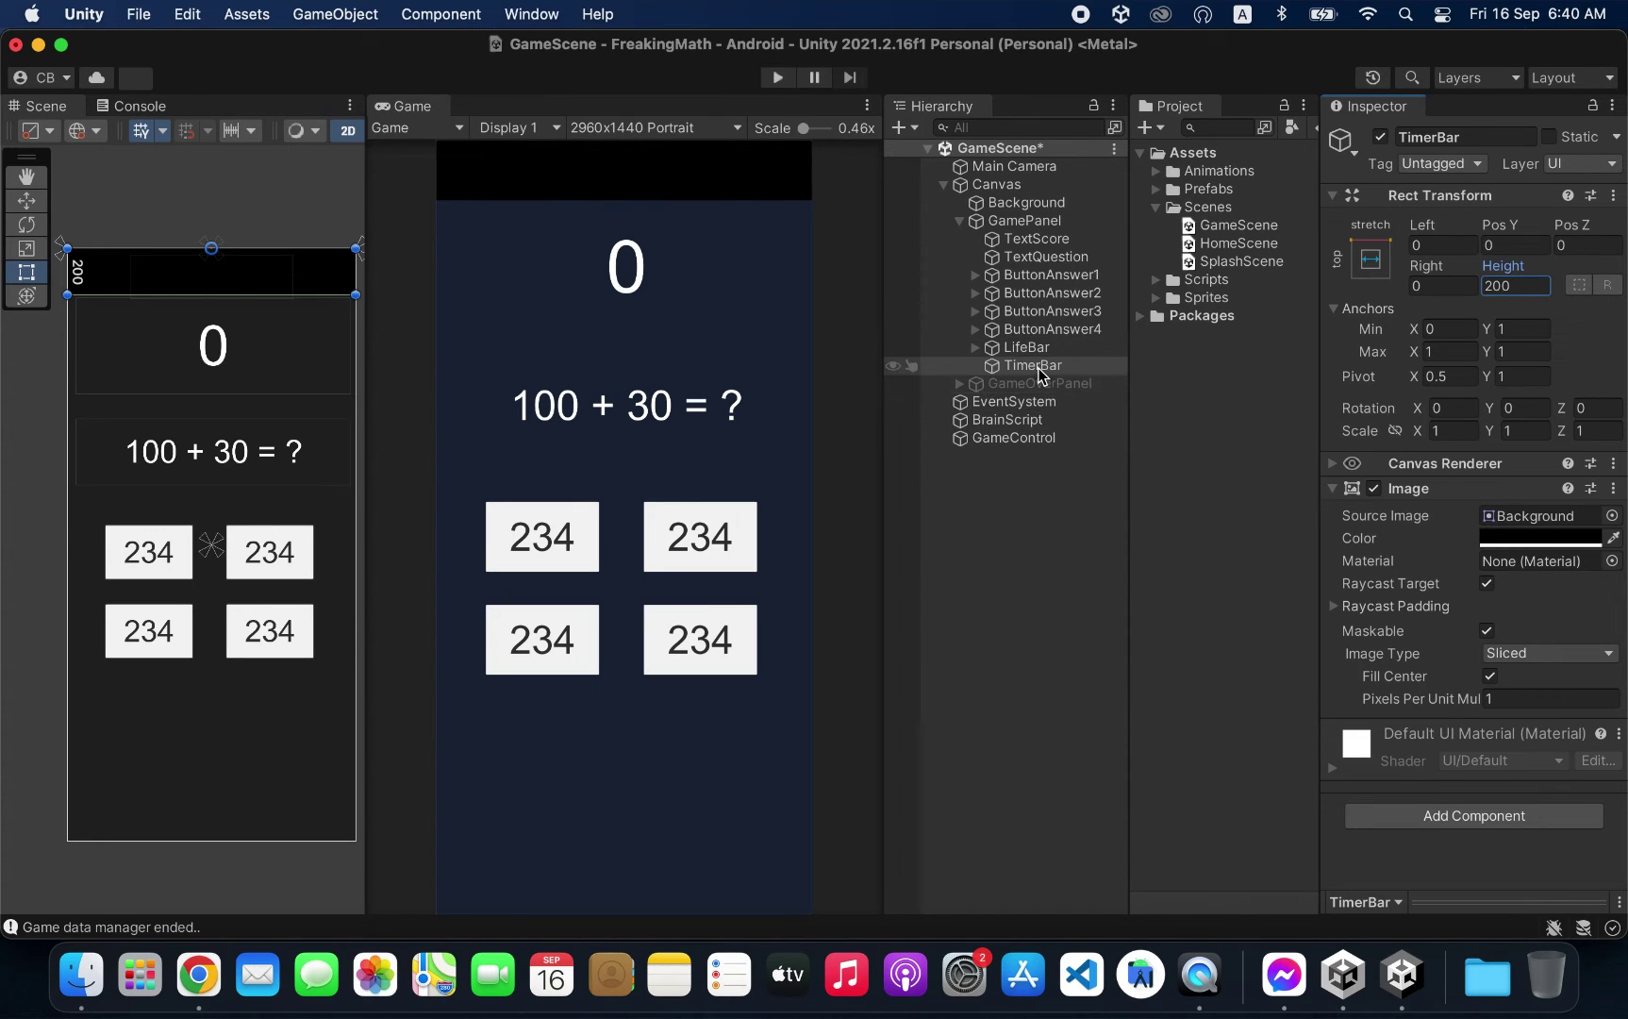
{"action": "left_click_drag", "start_coordinate": [1037, 373], "coordinate": [1034, 346]}
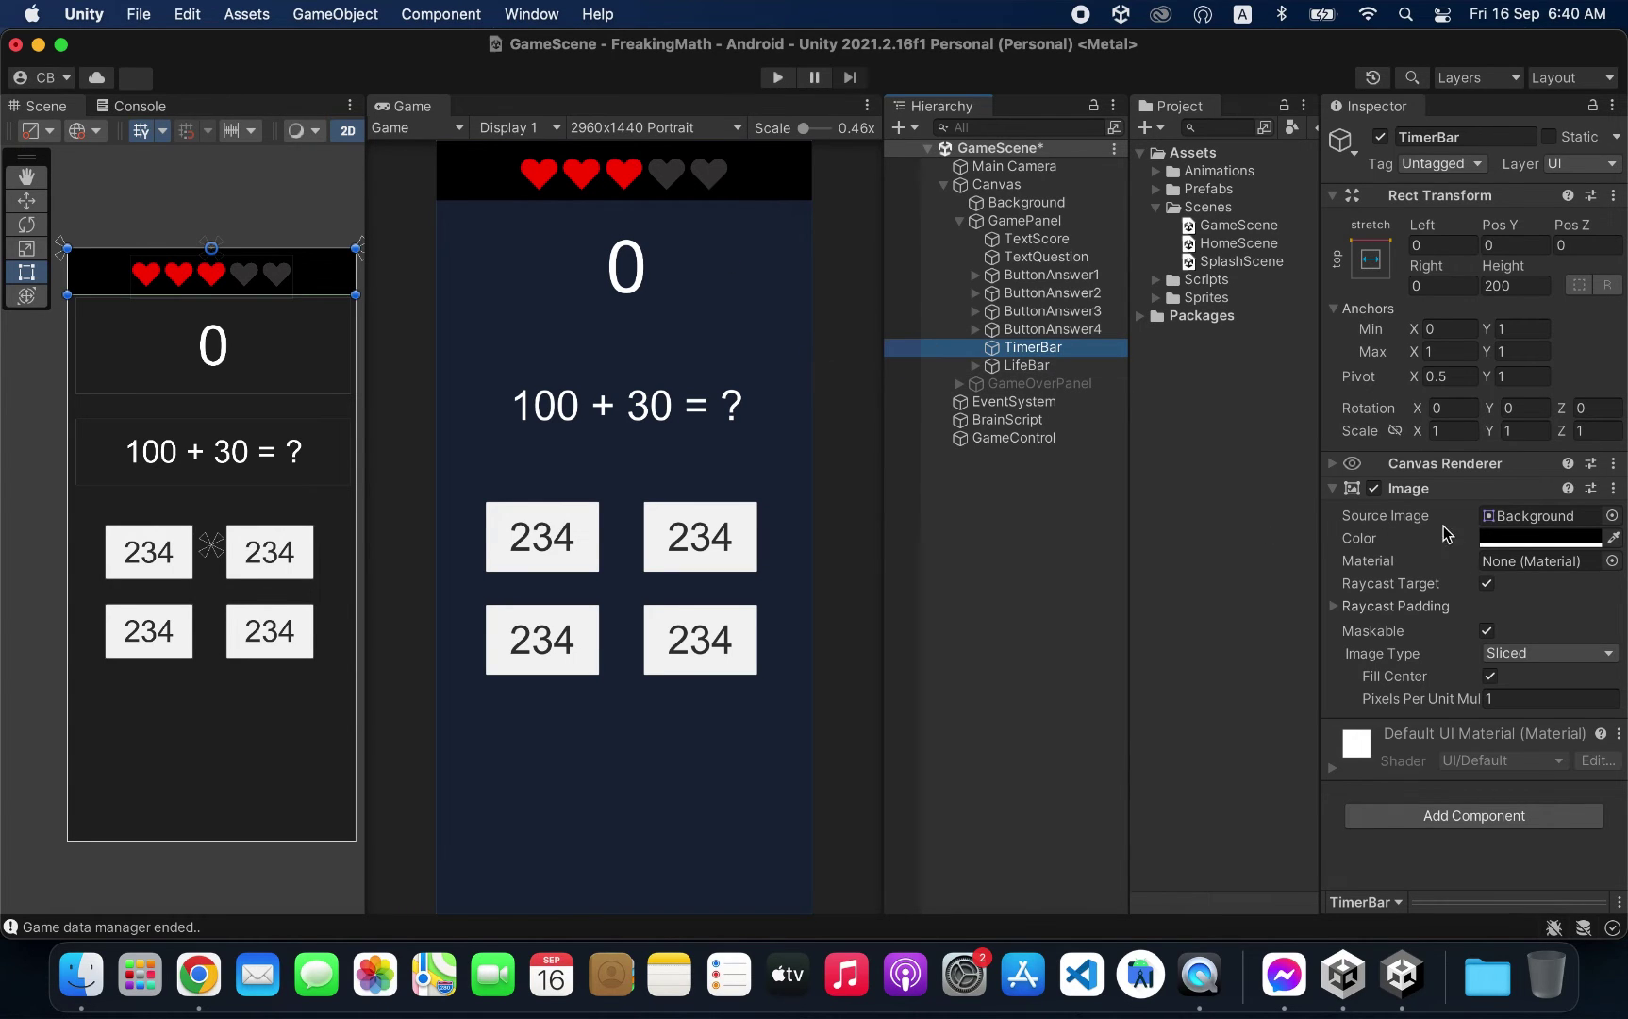
Step: Change TimerBar's Image colour to teal blue 005D8C
{"action": "left_click", "coordinate": [1530, 540]}
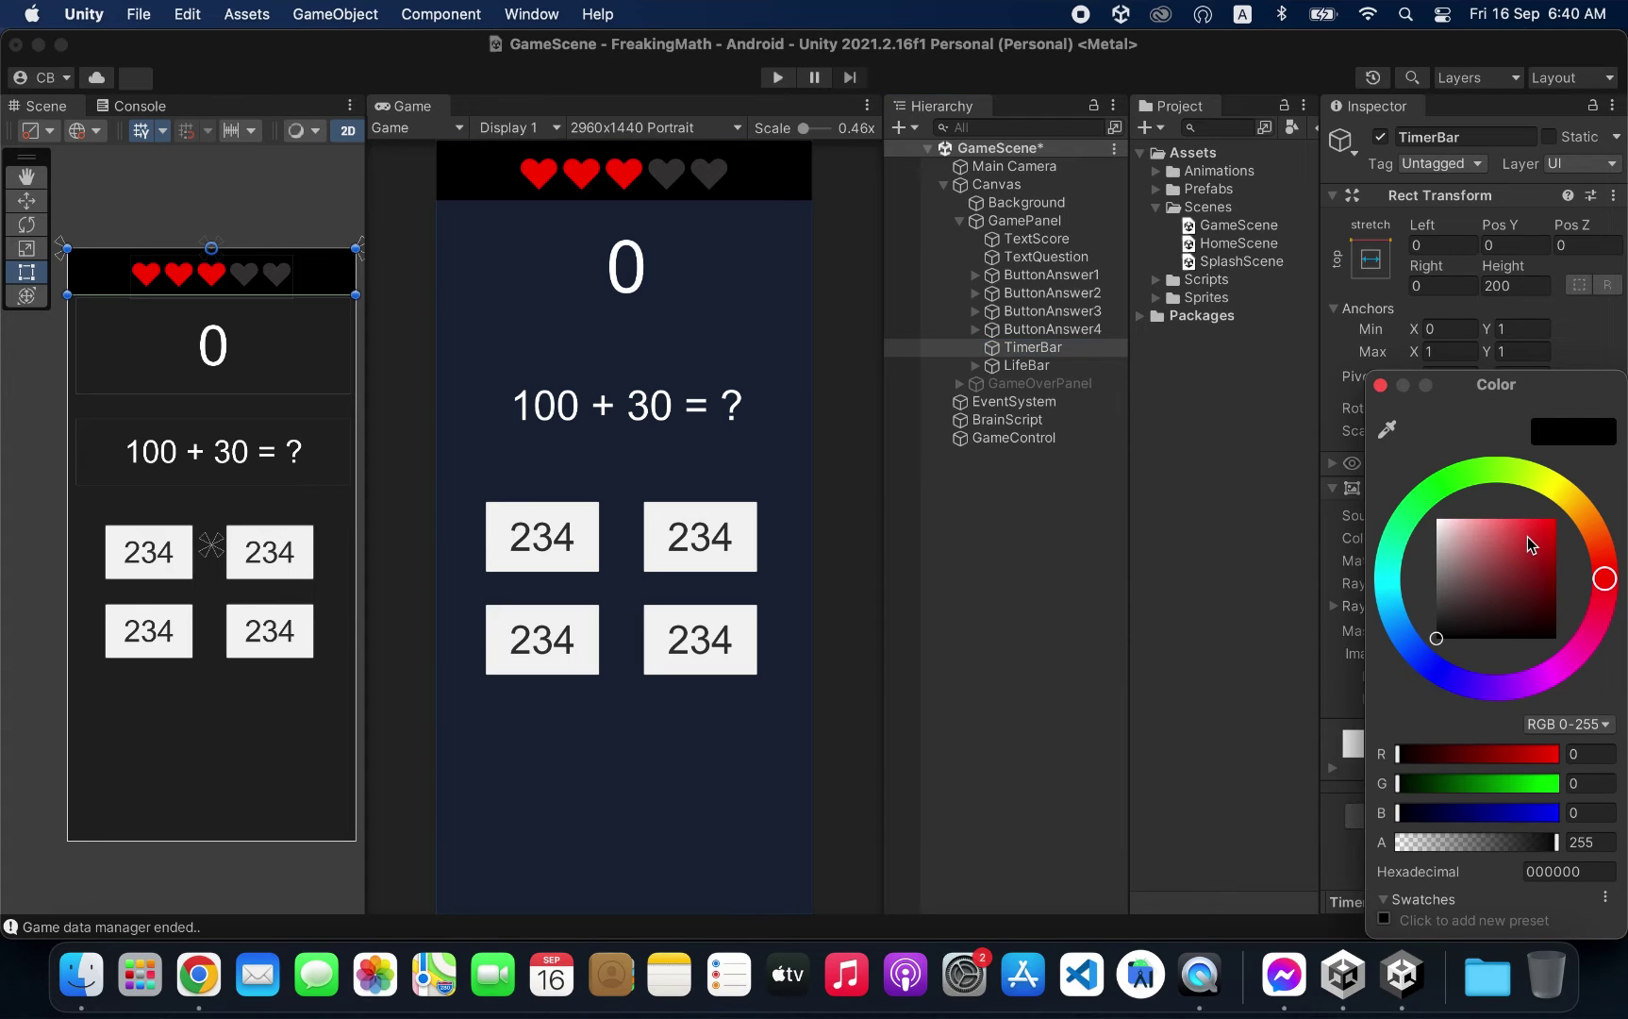
{"action": "left_click", "coordinate": [1504, 601]}
{"action": "left_click_drag", "start_coordinate": [1504, 601], "coordinate": [1481, 609]}
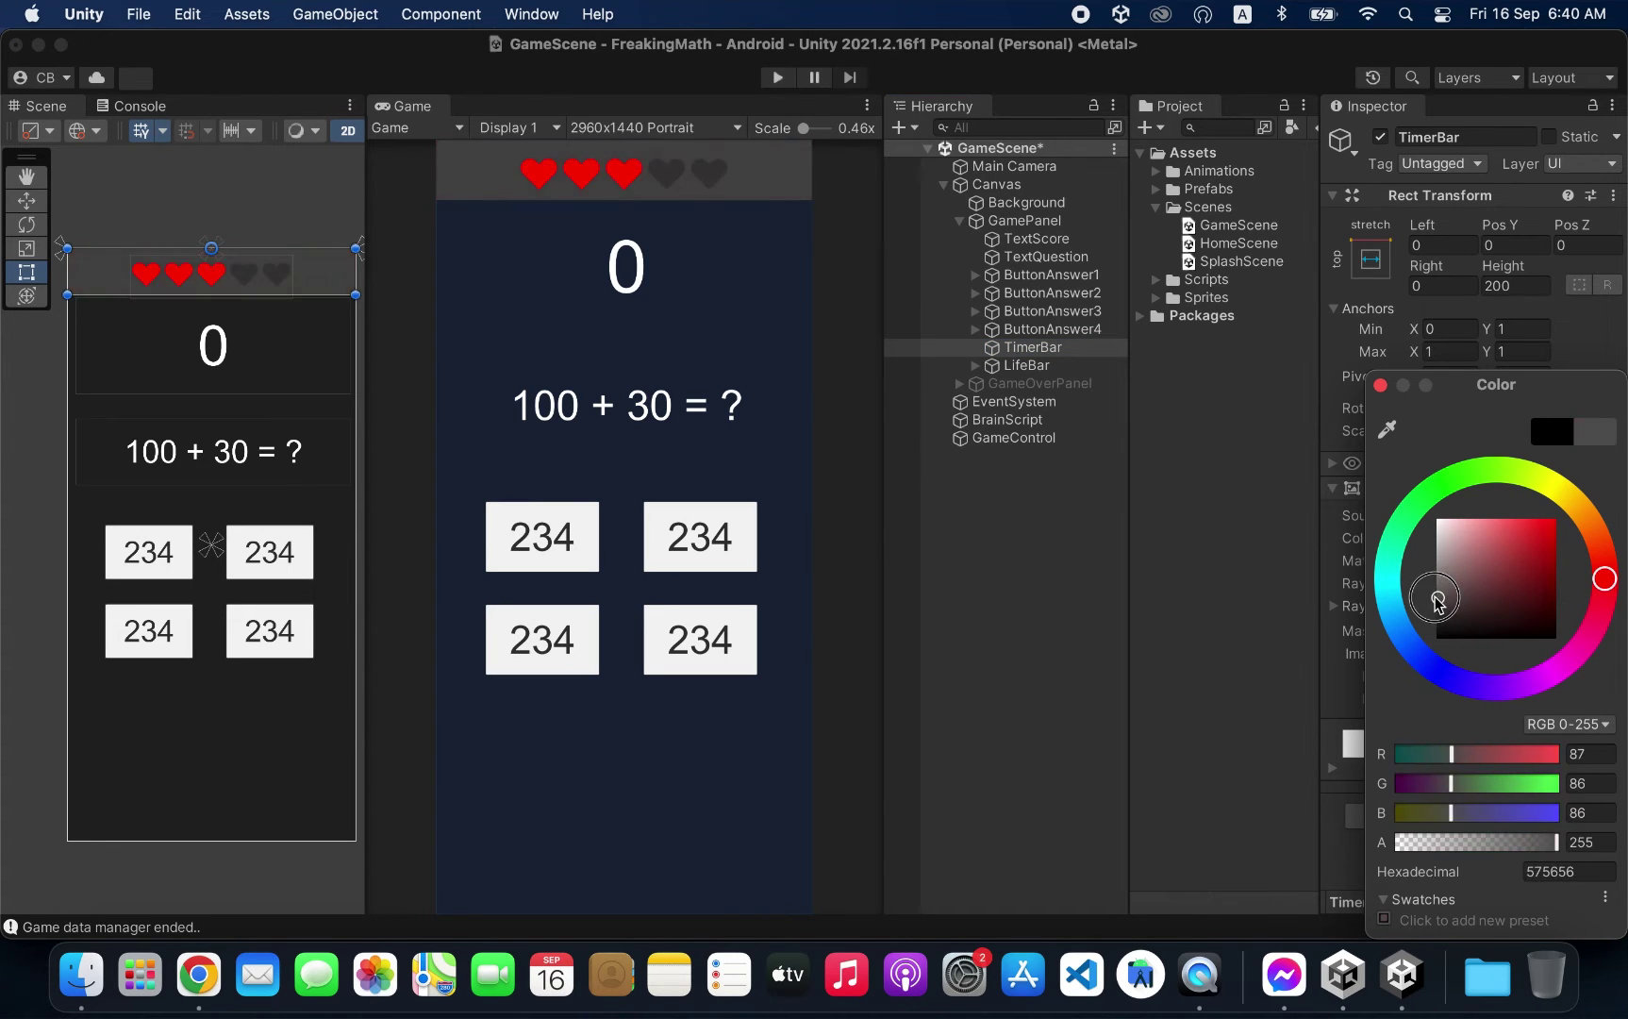
{"action": "left_click", "coordinate": [1389, 600]}
{"action": "left_click", "coordinate": [1550, 599]}
{"action": "mouse_move", "coordinate": [1551, 600]}
{"action": "left_mouse_down"}
{"action": "mouse_move", "coordinate": [1545, 552]}
{"action": "mouse_move", "coordinate": [1556, 580]}
{"action": "left_mouse_up"}
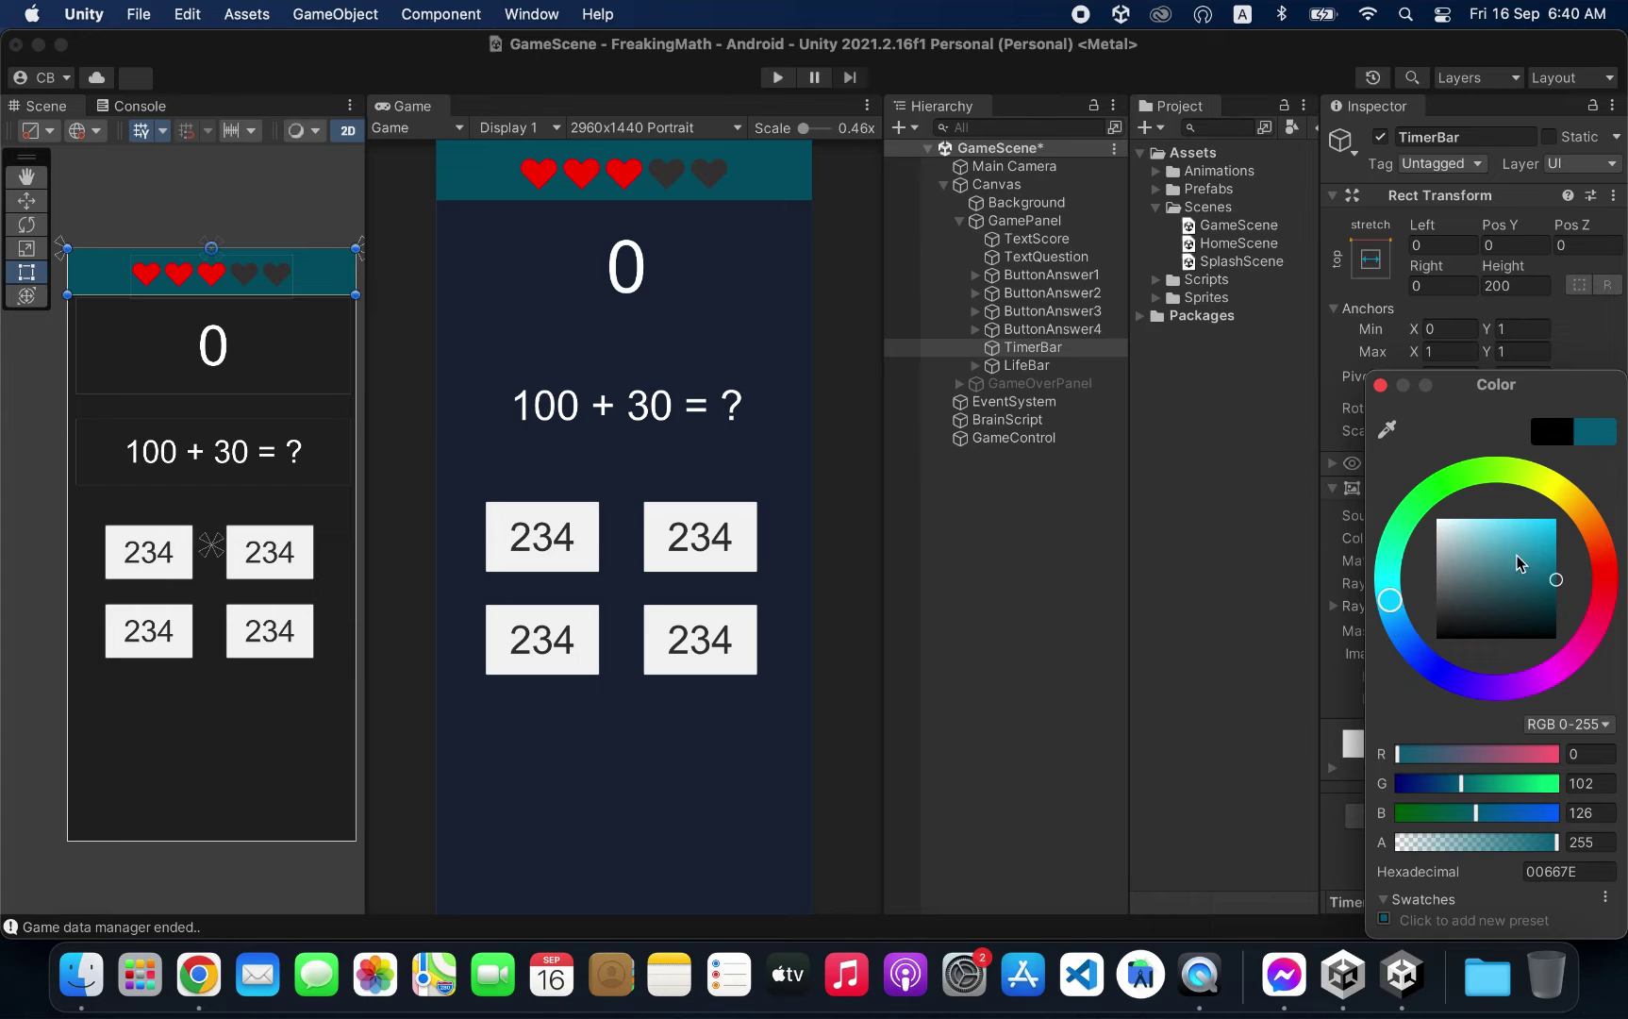
{"action": "mouse_move", "coordinate": [1543, 576]}
{"action": "left_mouse_down"}
{"action": "mouse_move", "coordinate": [1571, 556]}
{"action": "mouse_move", "coordinate": [1561, 498]}
{"action": "mouse_move", "coordinate": [1361, 608]}
{"action": "mouse_move", "coordinate": [1608, 570]}
{"action": "mouse_move", "coordinate": [1608, 656]}
{"action": "mouse_move", "coordinate": [1464, 714]}
{"action": "mouse_move", "coordinate": [1569, 658]}
{"action": "left_mouse_up"}
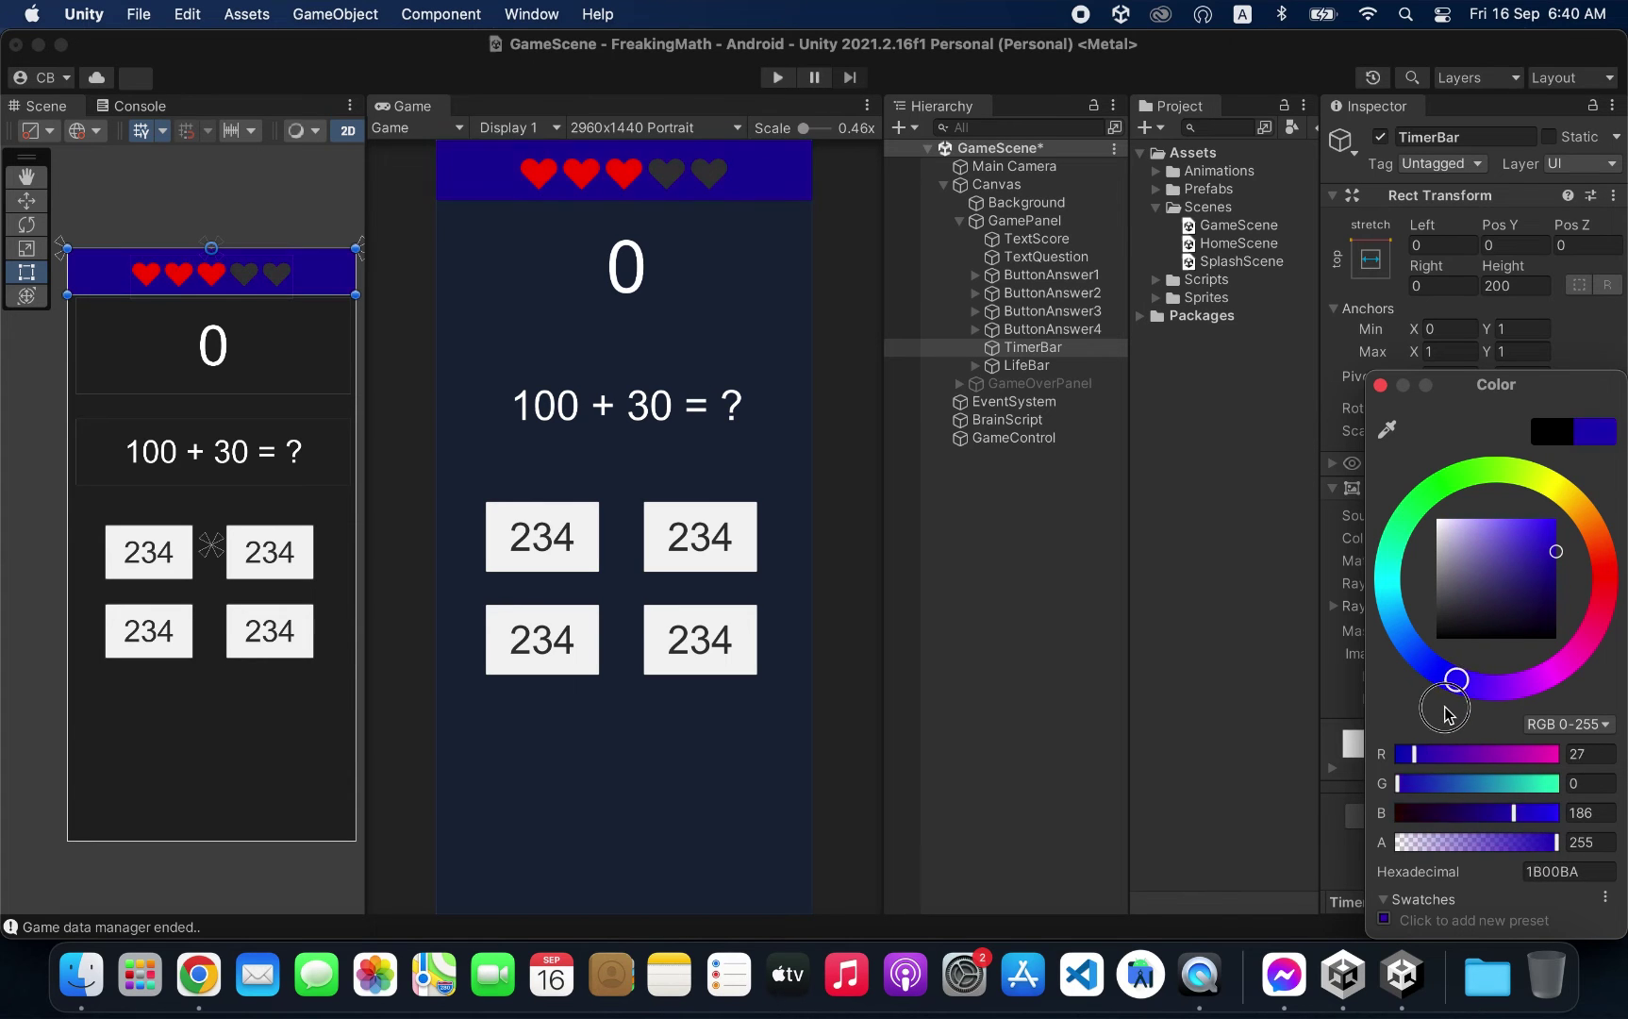
{"action": "mouse_move", "coordinate": [1535, 571]}
{"action": "left_mouse_down"}
{"action": "mouse_move", "coordinate": [1463, 596]}
{"action": "mouse_move", "coordinate": [1499, 613]}
{"action": "left_mouse_up"}
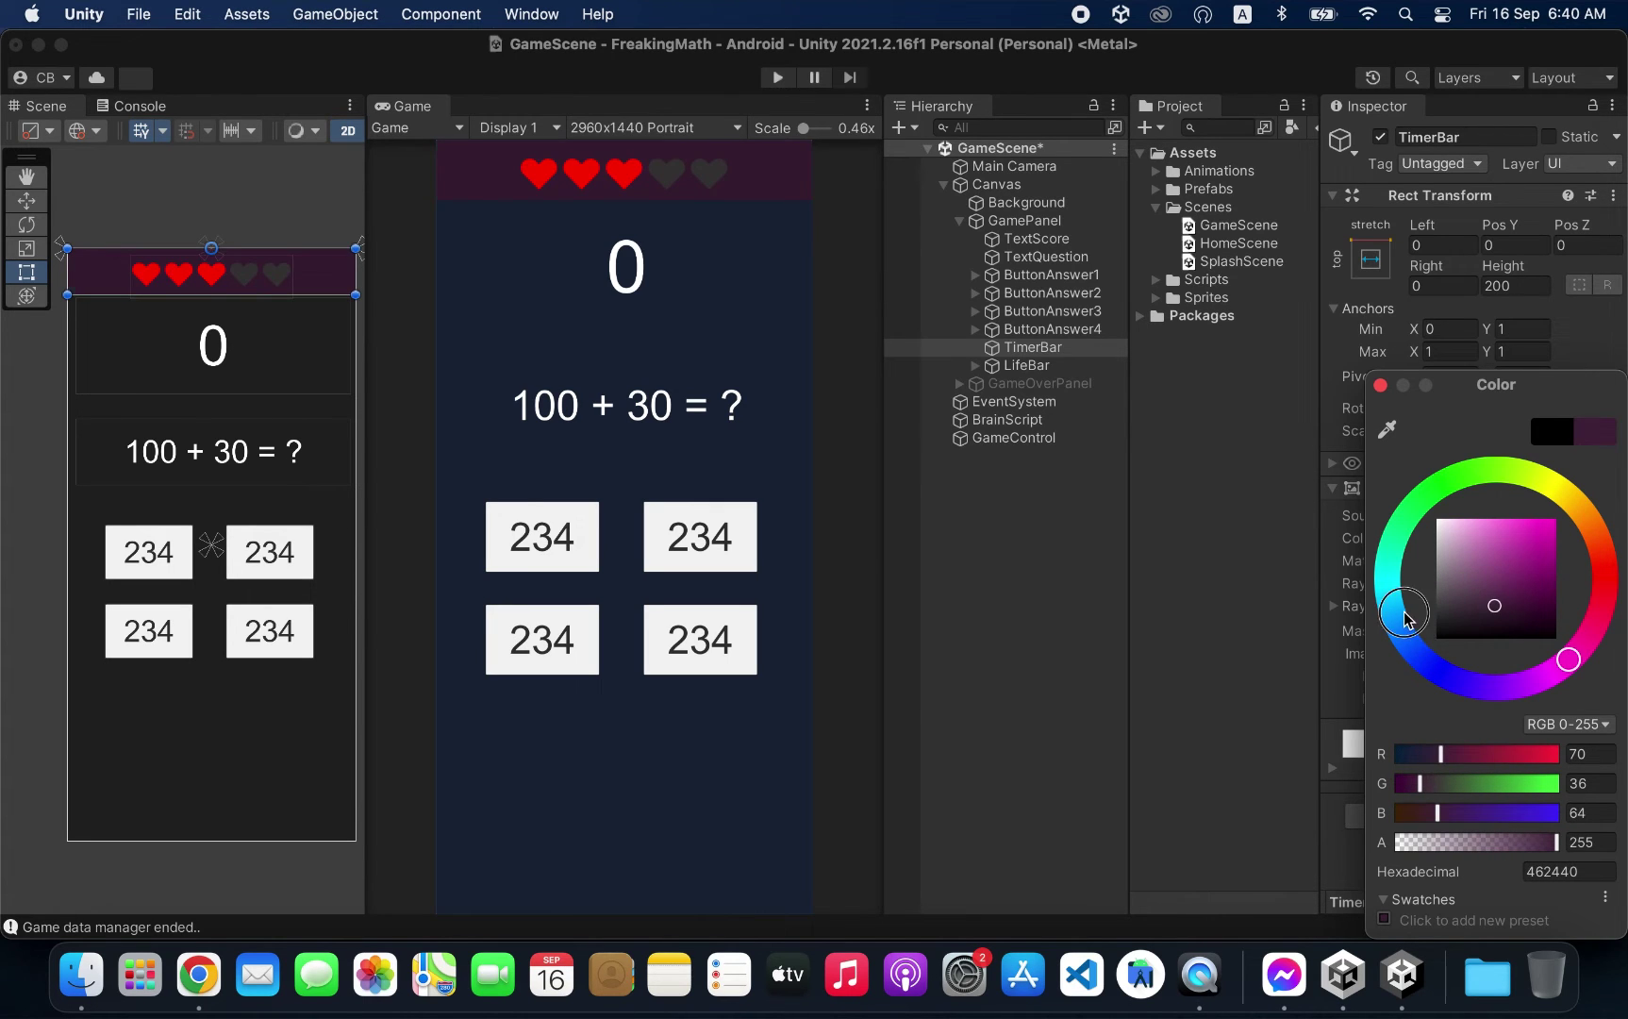
{"action": "left_click", "coordinate": [1394, 616]}
{"action": "left_click", "coordinate": [1548, 587]}
{"action": "mouse_move", "coordinate": [1548, 587]}
{"action": "left_mouse_down"}
{"action": "mouse_move", "coordinate": [1590, 603]}
{"action": "mouse_move", "coordinate": [1618, 585]}
{"action": "left_mouse_up"}
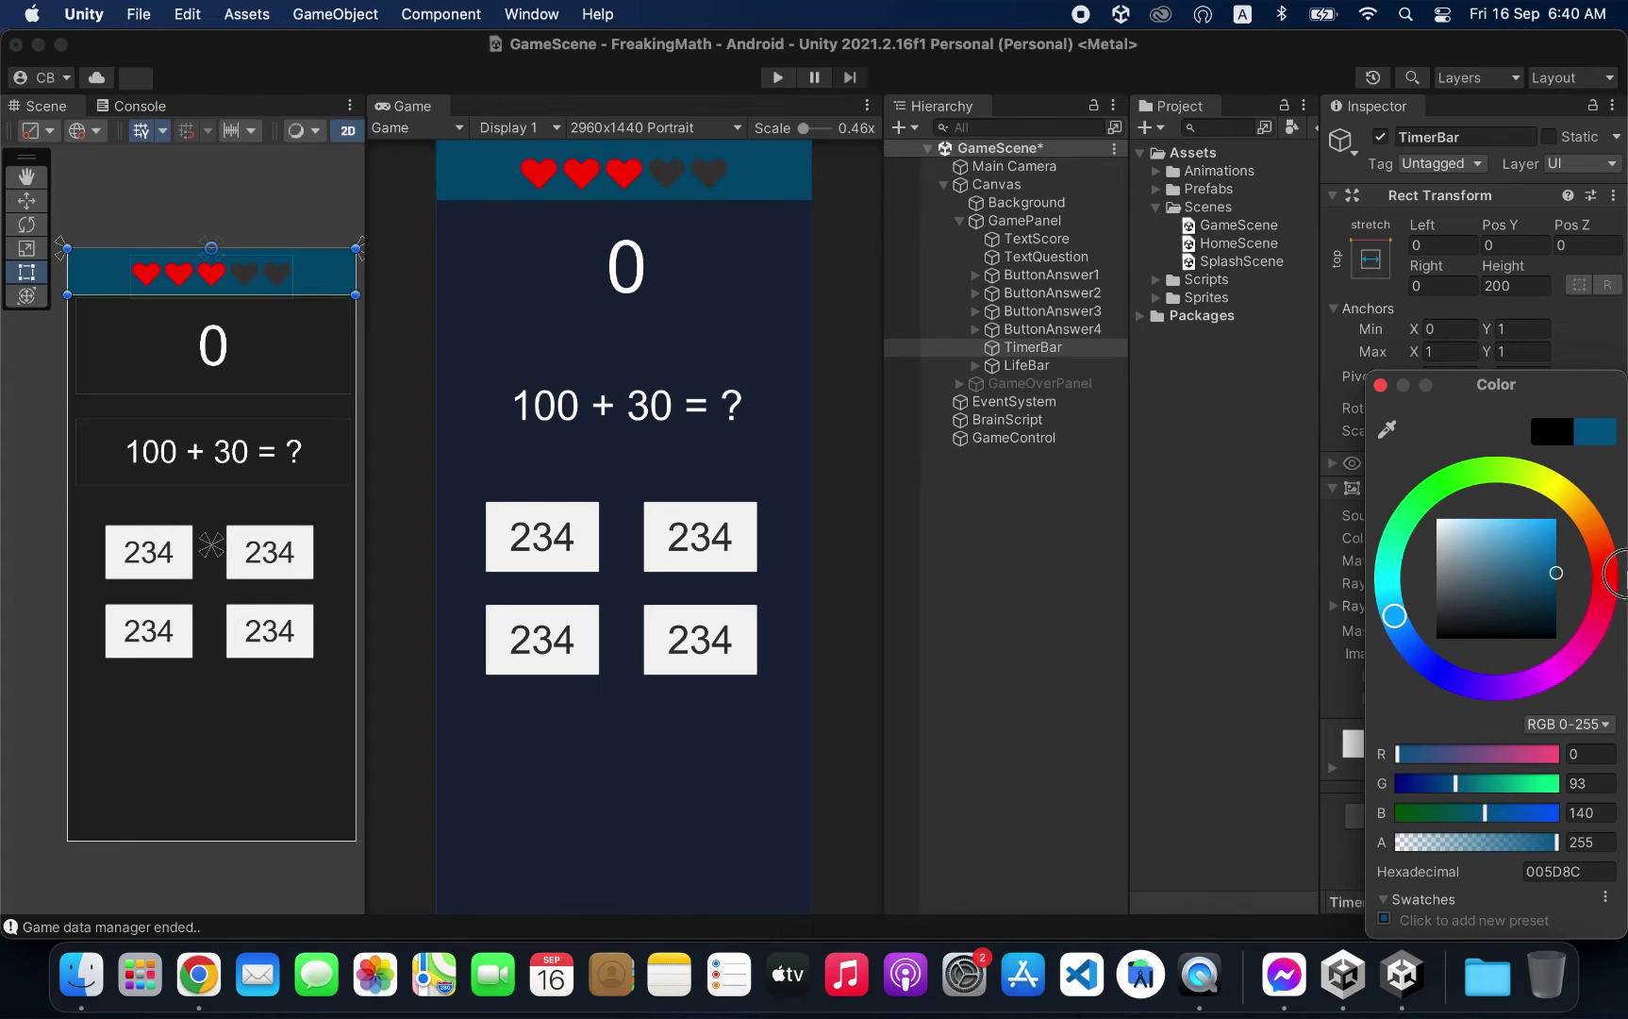
{"action": "left_click", "coordinate": [1380, 385]}
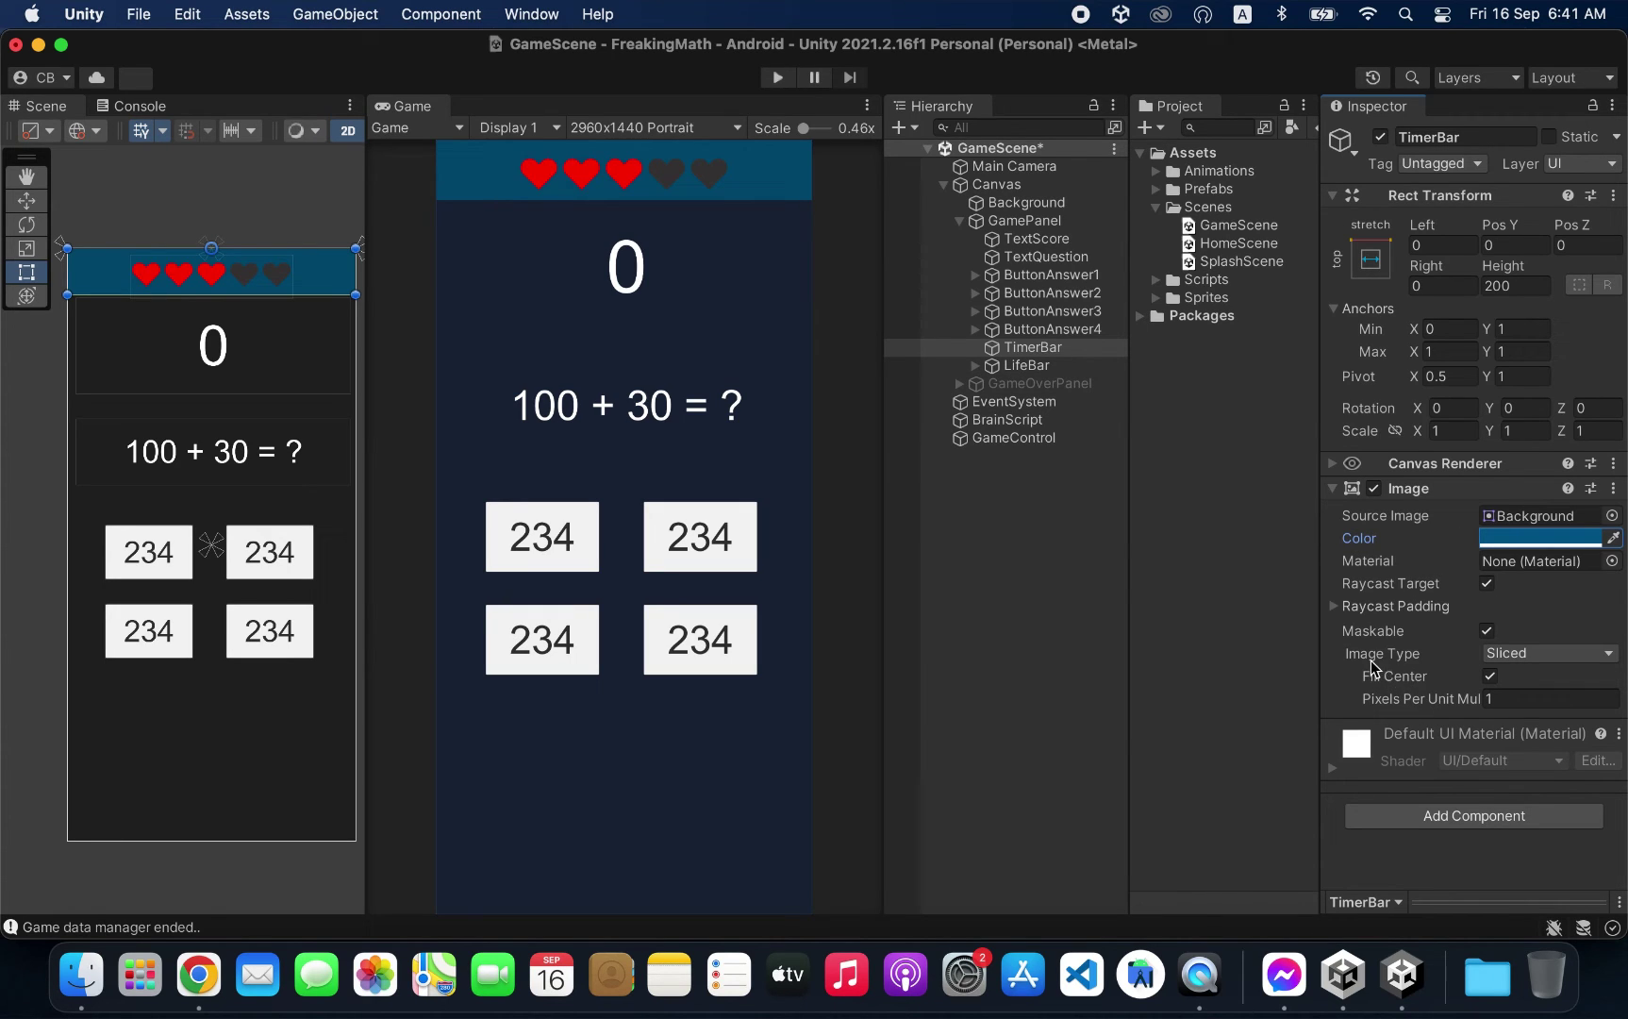
Step: Make TimerBar a Filled image with Horizontal fill, testing Fill Amount values like 0.42
{"action": "left_click", "coordinate": [1544, 651]}
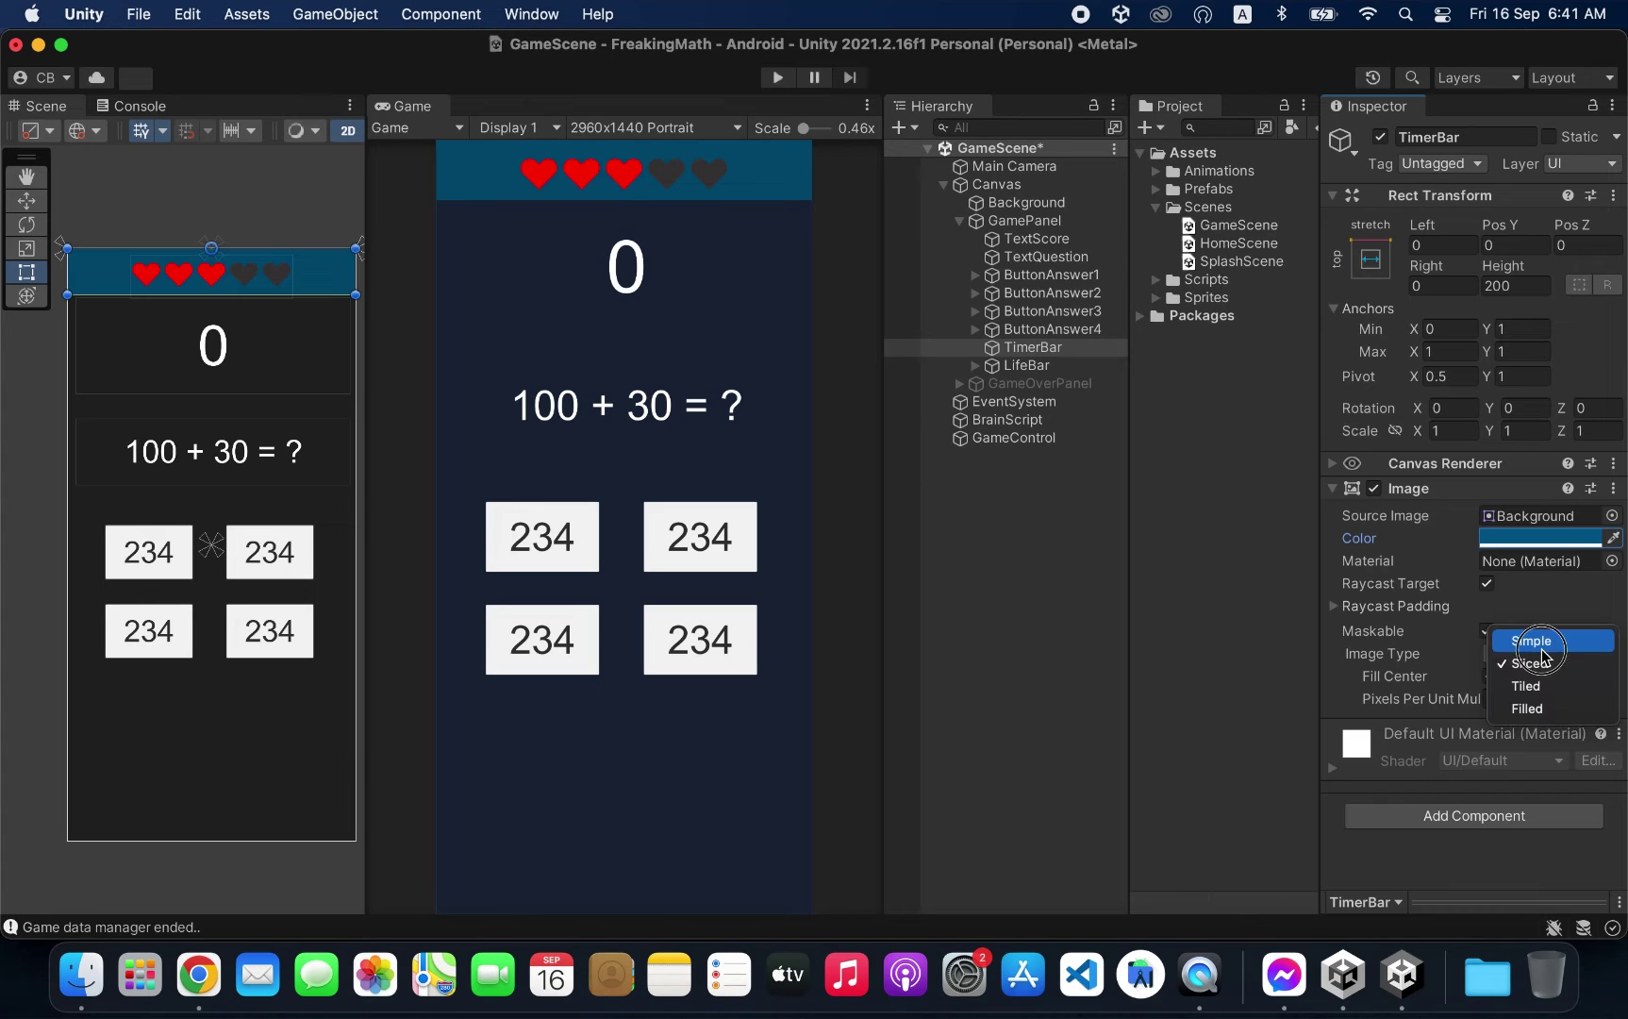
{"action": "left_click", "coordinate": [1545, 708]}
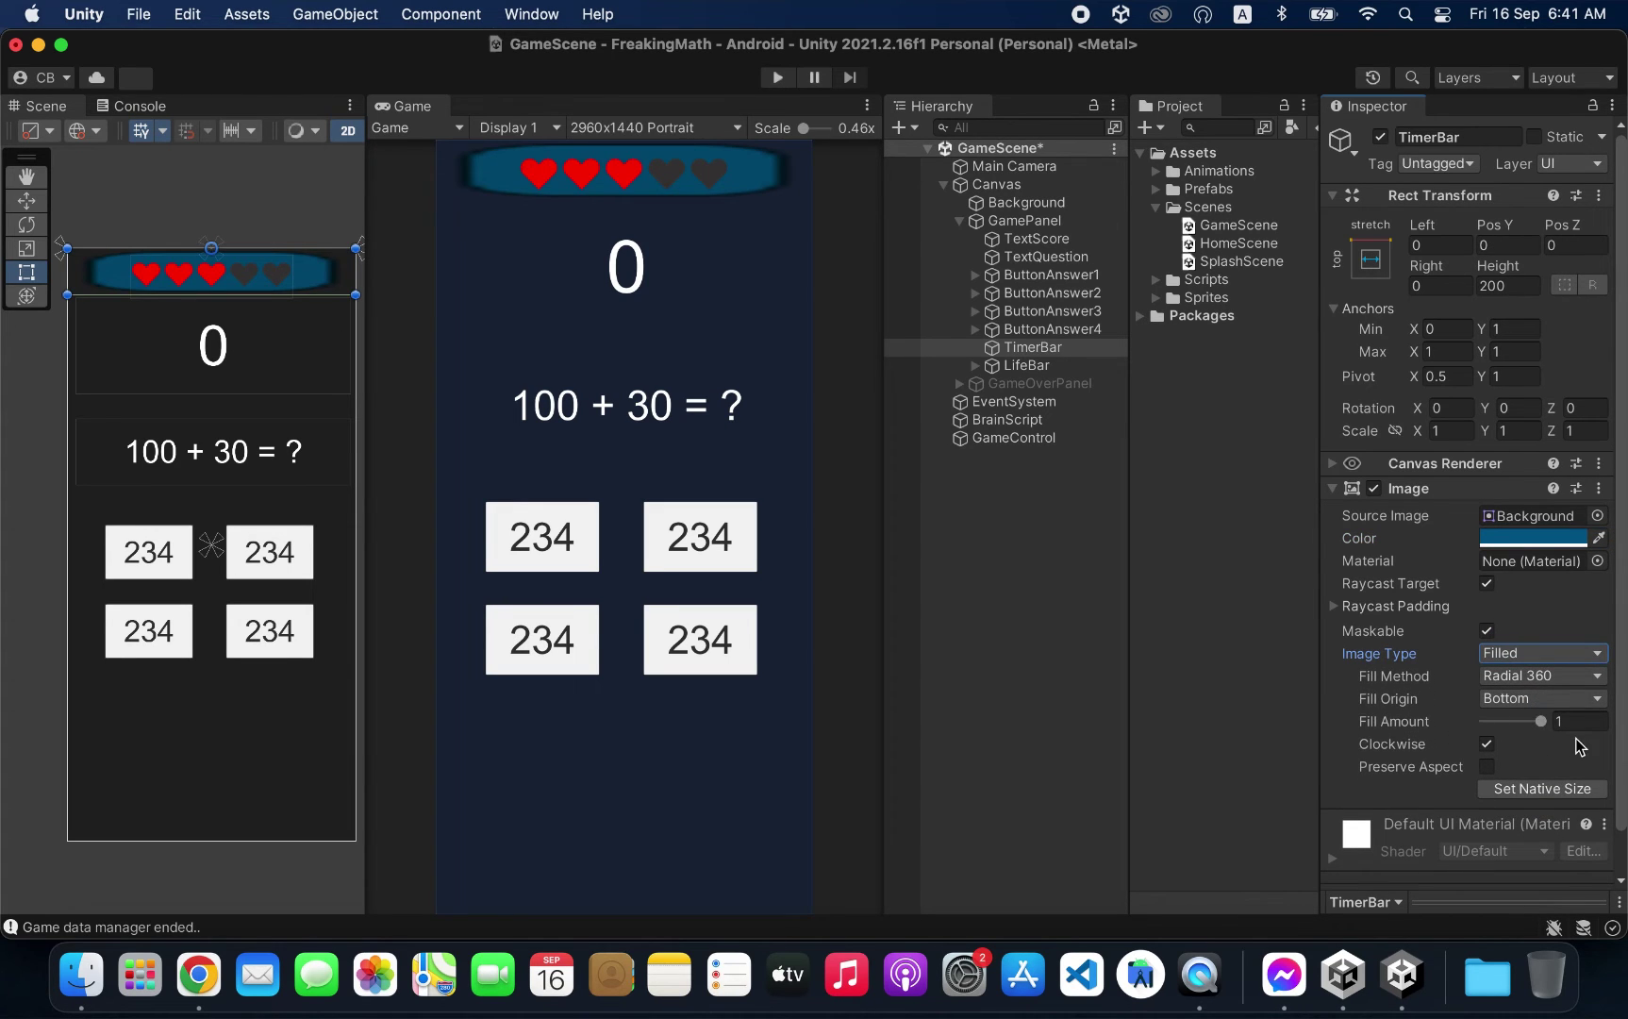
{"action": "mouse_move", "coordinate": [1542, 722]}
{"action": "left_mouse_down"}
{"action": "mouse_move", "coordinate": [1494, 722]}
{"action": "mouse_move", "coordinate": [1589, 740]}
{"action": "left_mouse_up"}
{"action": "left_click", "coordinate": [1534, 676]}
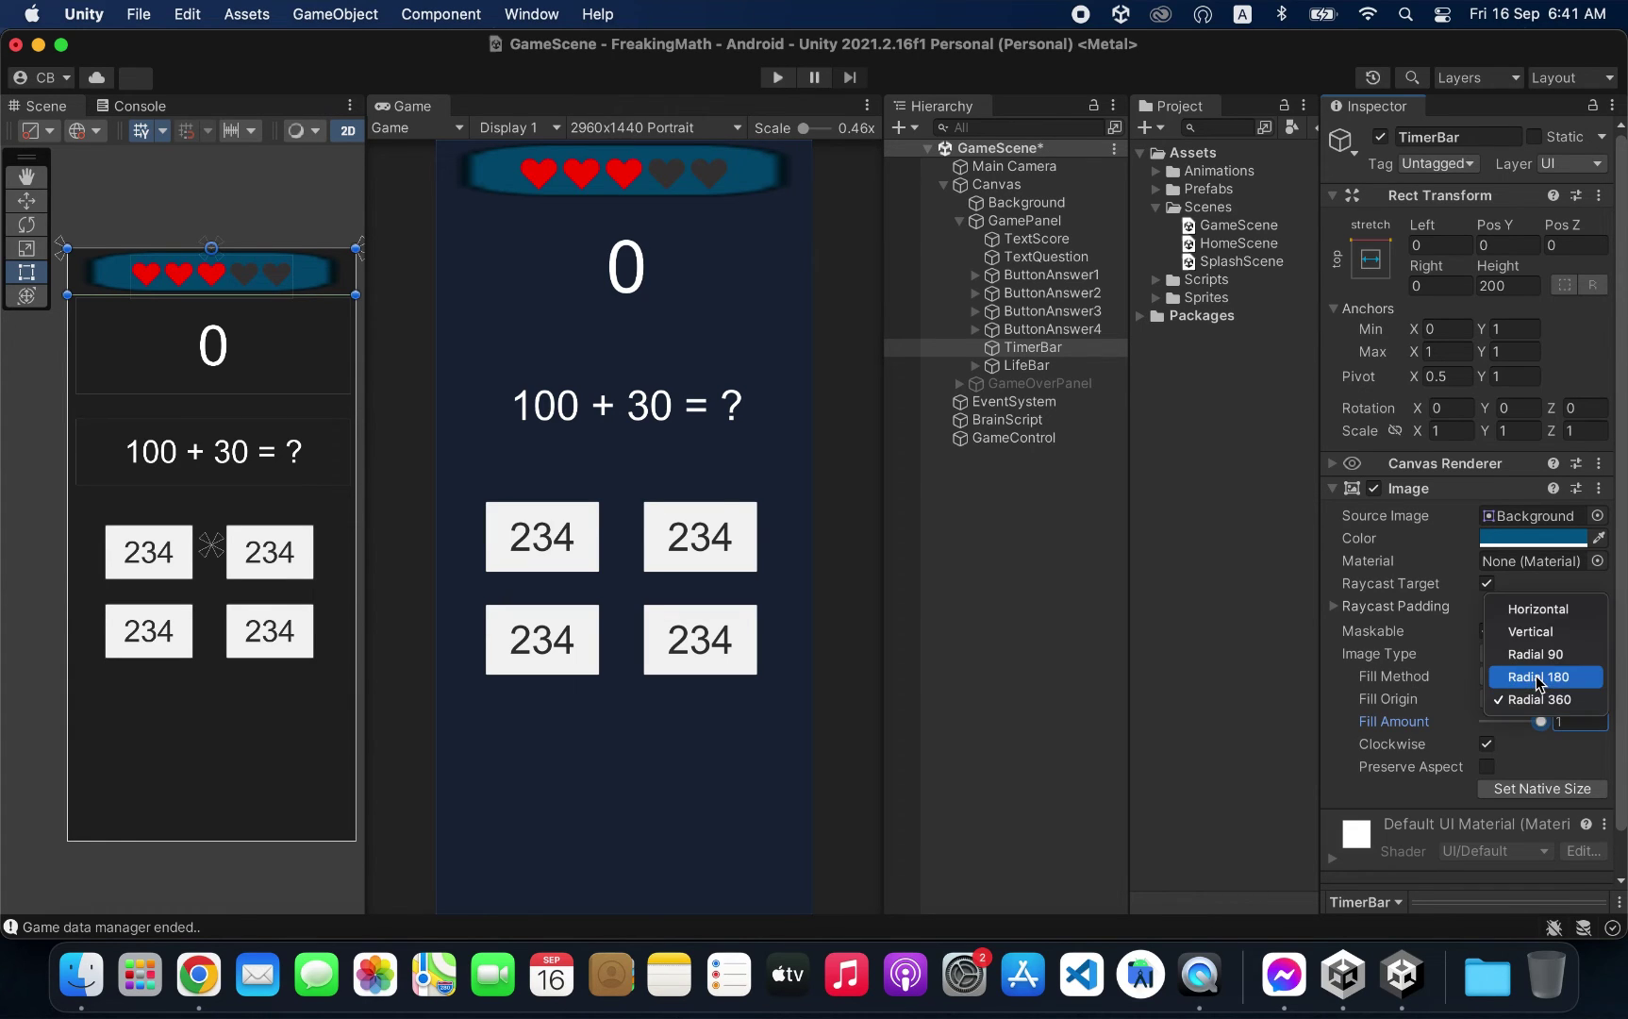
{"action": "left_click", "coordinate": [1541, 610]}
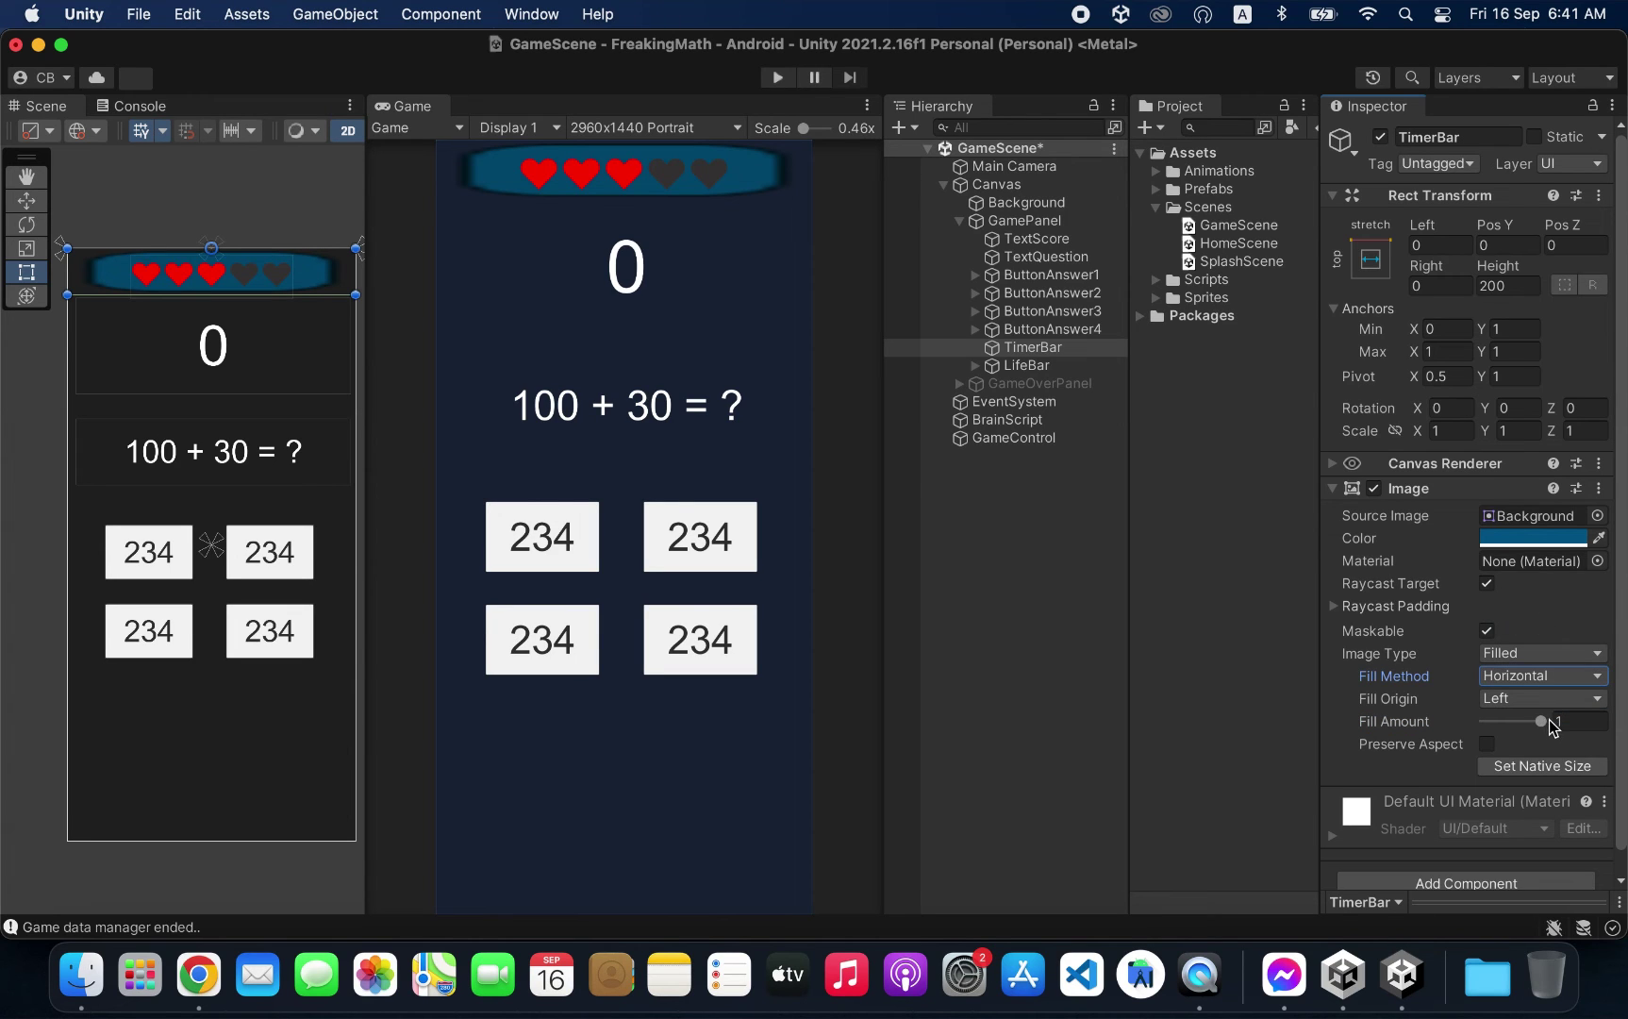
{"action": "mouse_move", "coordinate": [1542, 722]}
{"action": "left_mouse_down"}
{"action": "mouse_move", "coordinate": [1492, 722]}
{"action": "mouse_move", "coordinate": [1543, 723]}
{"action": "left_mouse_up"}
Step: Expand the Sprites folder and try dragging the video-player sprite onto TimerBar's Source Image
{"action": "left_click", "coordinate": [1154, 296]}
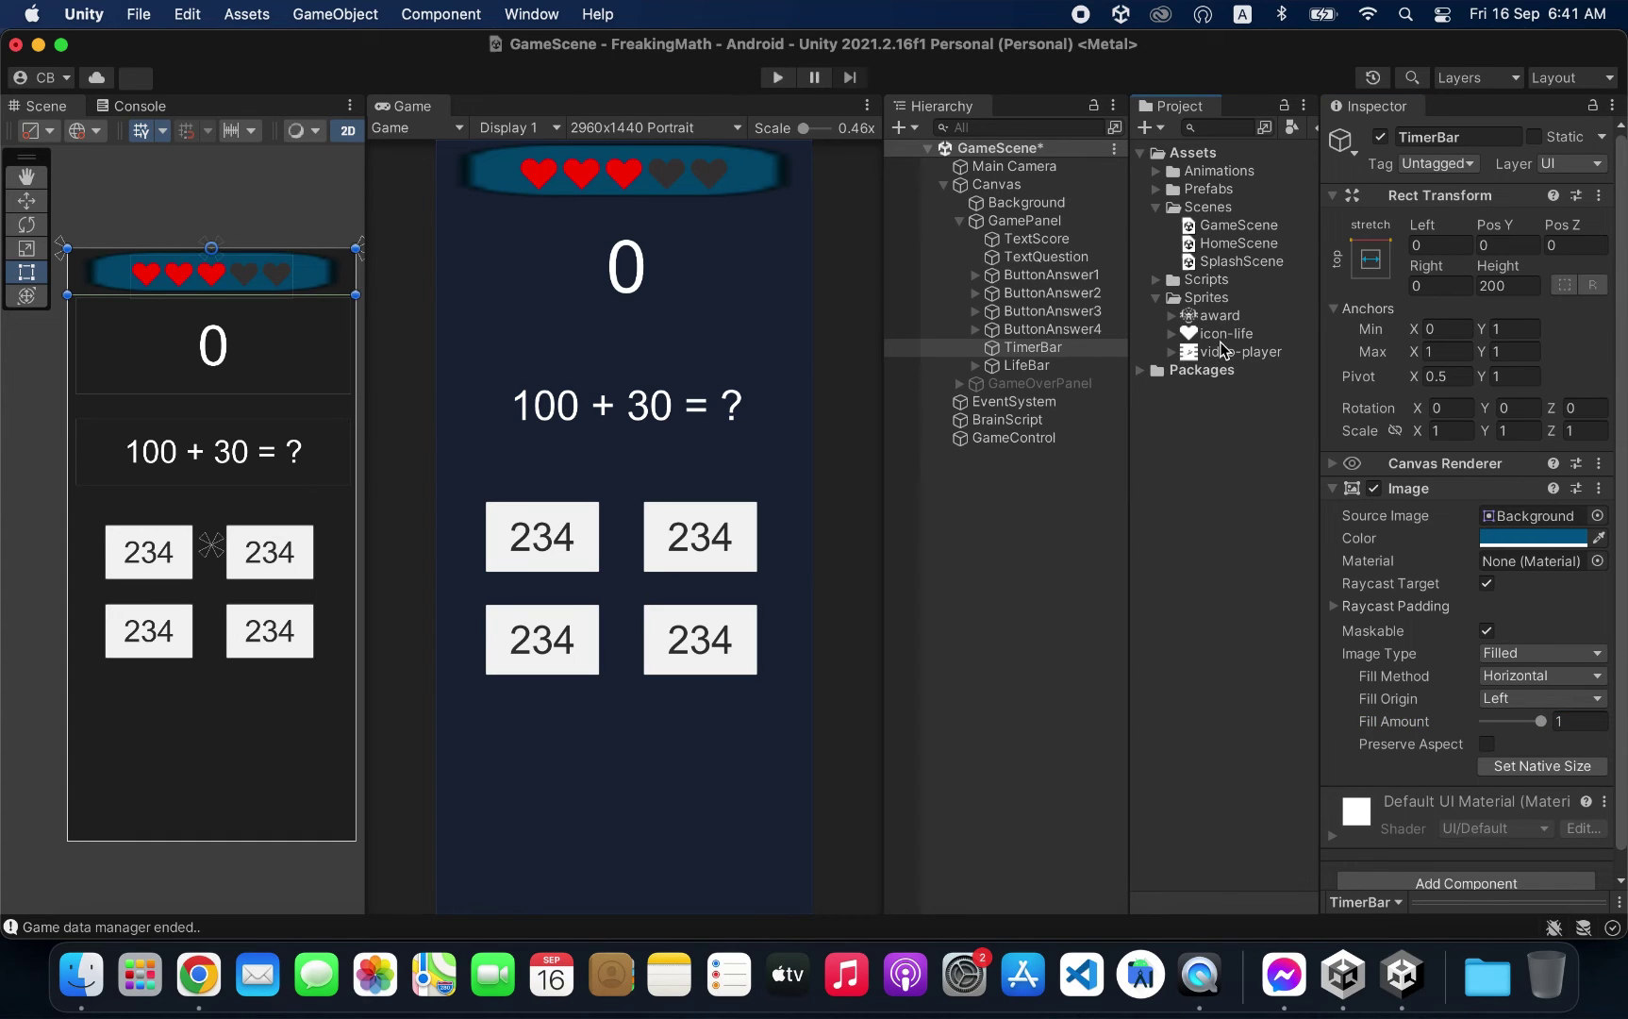
{"action": "left_click_drag", "start_coordinate": [1224, 350], "coordinate": [1551, 513]}
Step: In Chrome, search Google for white square images
{"action": "left_click", "coordinate": [199, 976]}
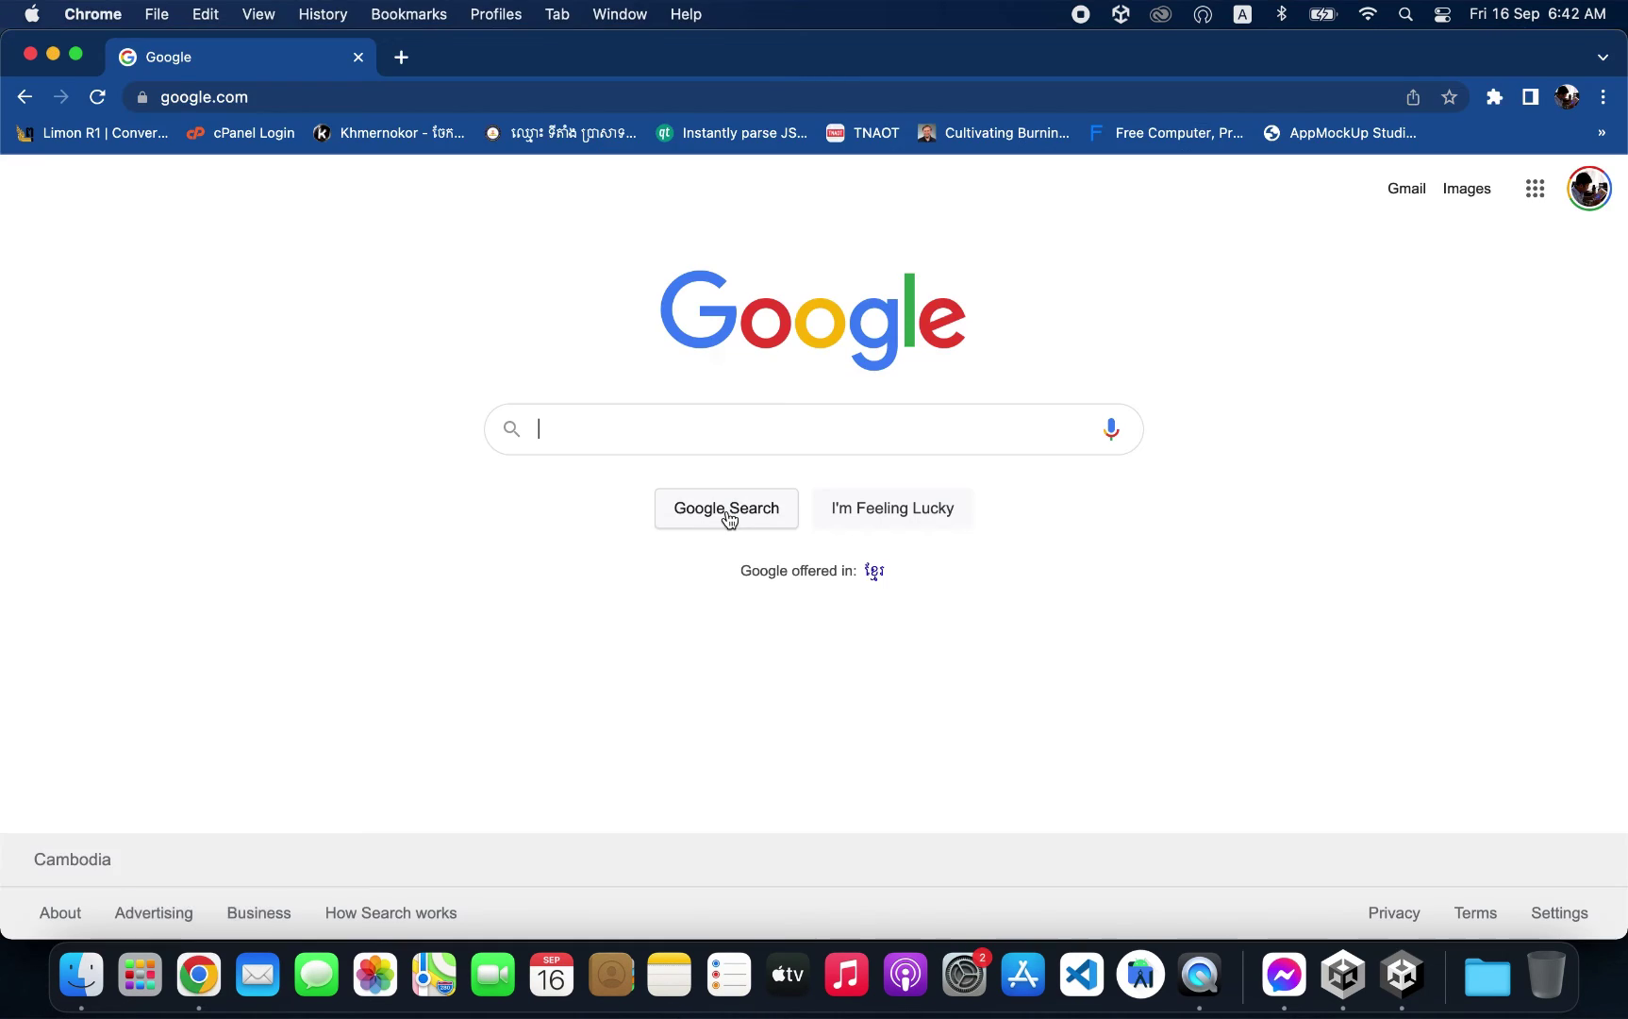
{"action": "left_click", "coordinate": [623, 429]}
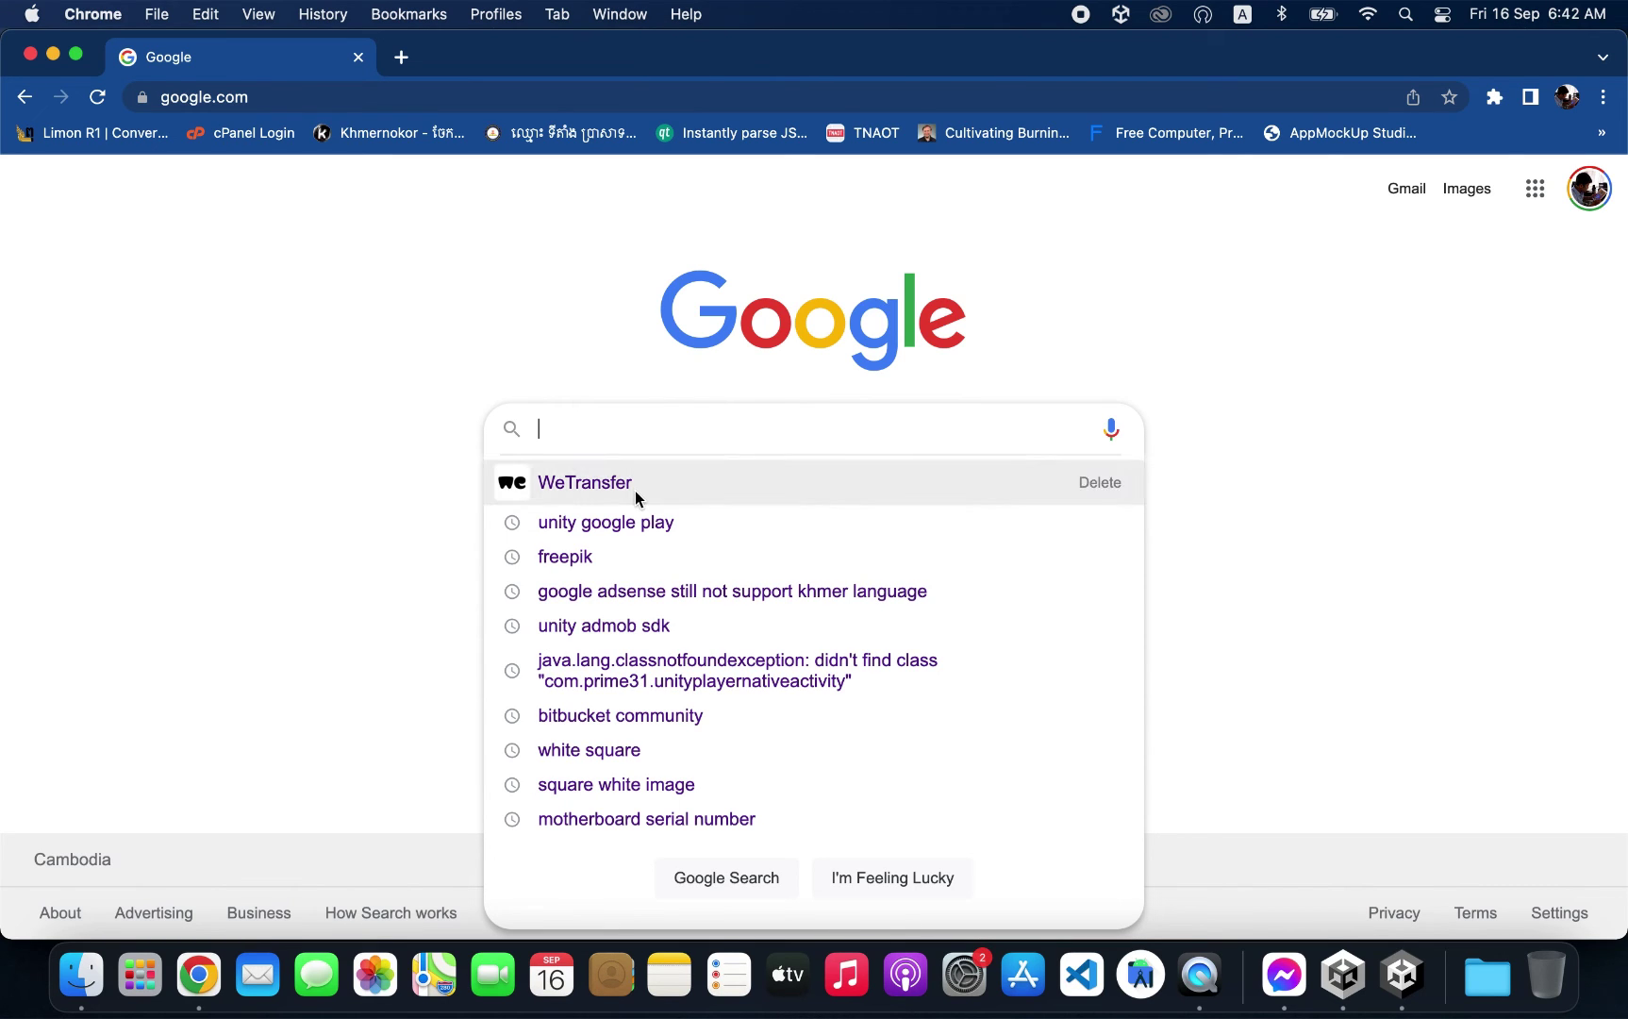
{"action": "type", "text": "wh"}
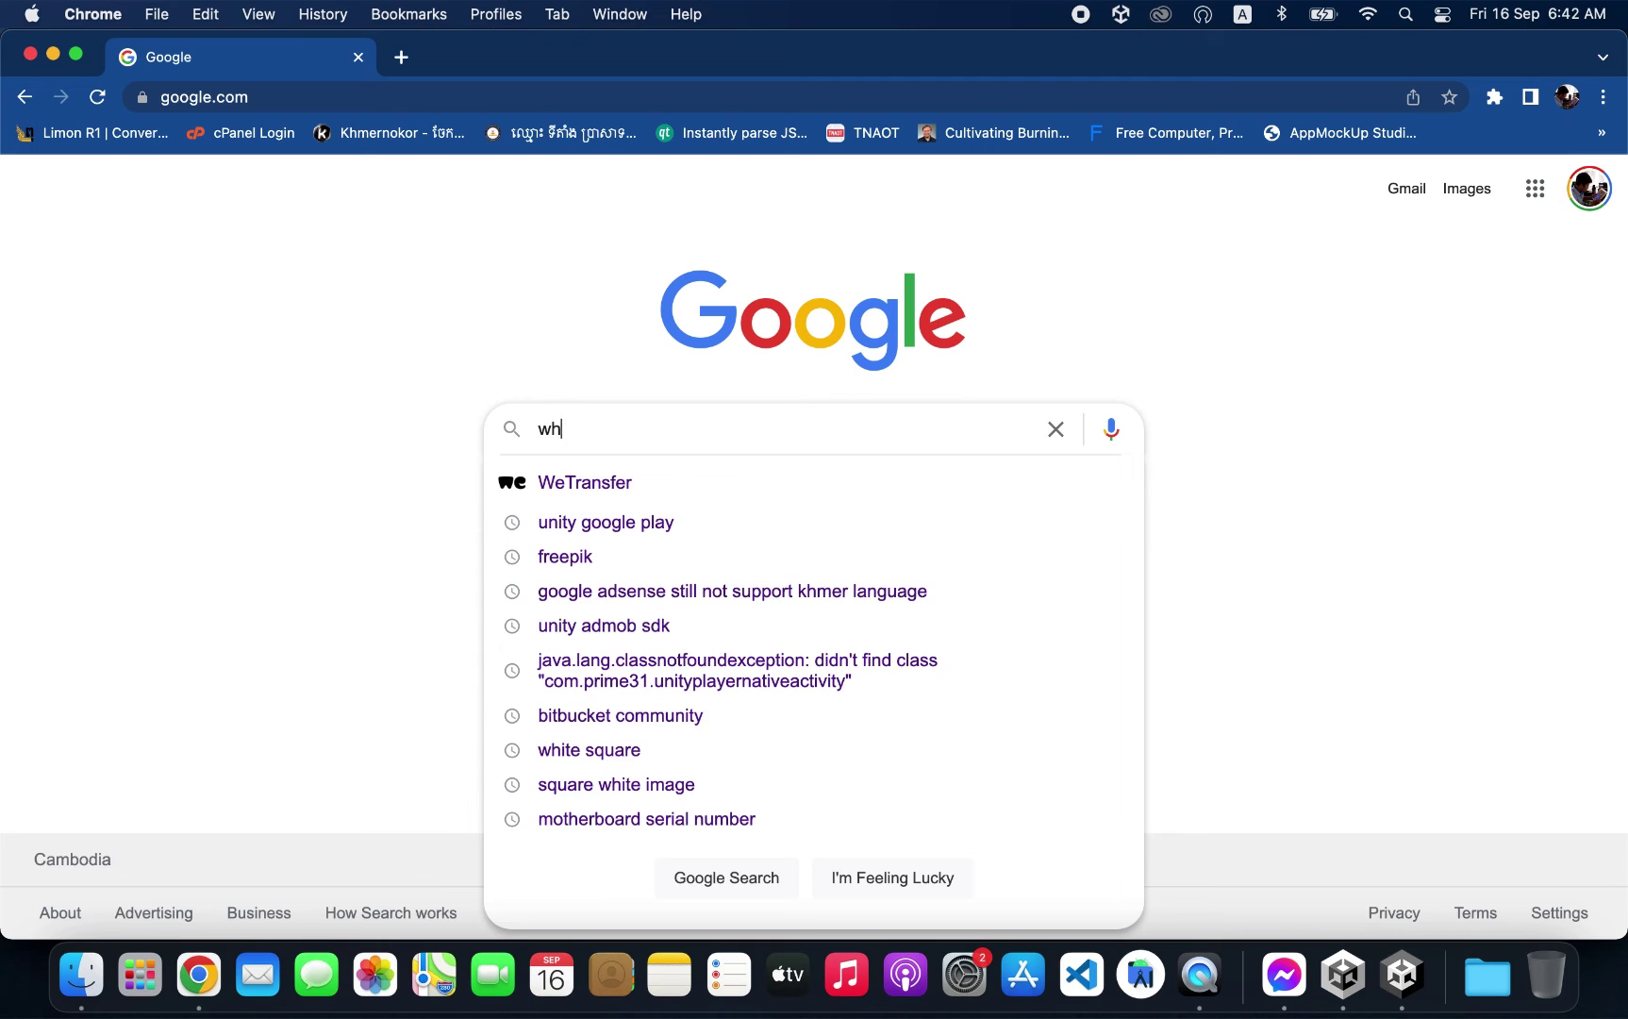
{"action": "type", "text": "ite"}
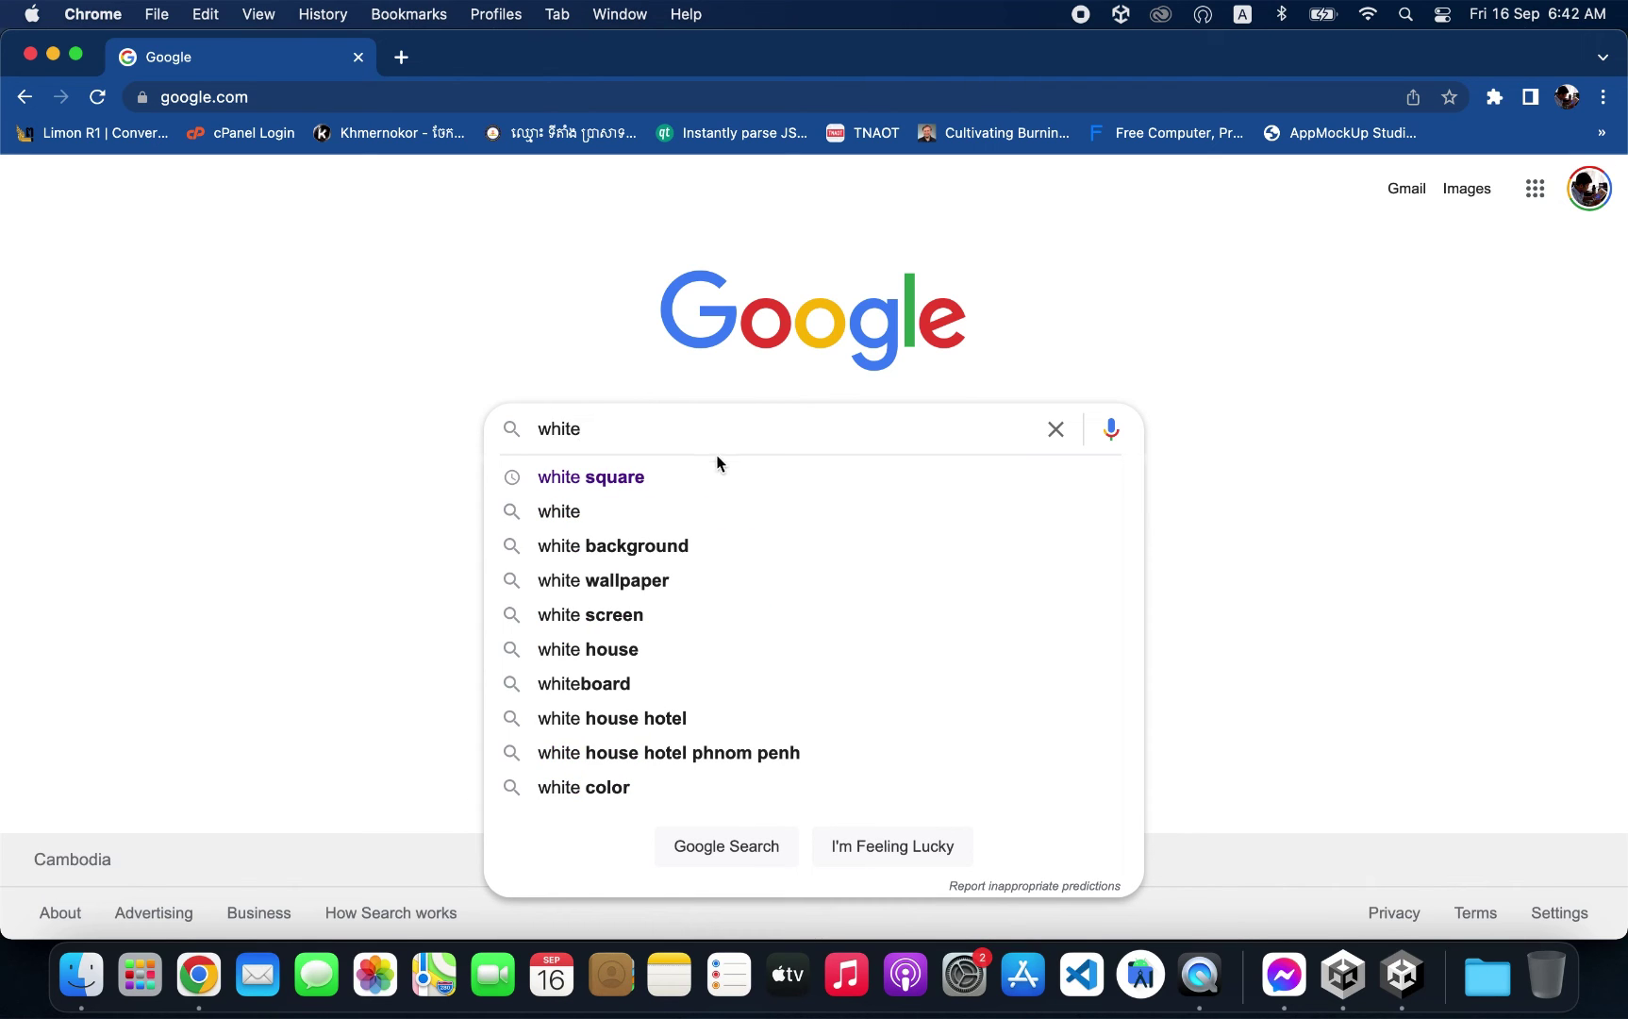
{"action": "left_click", "coordinate": [661, 476]}
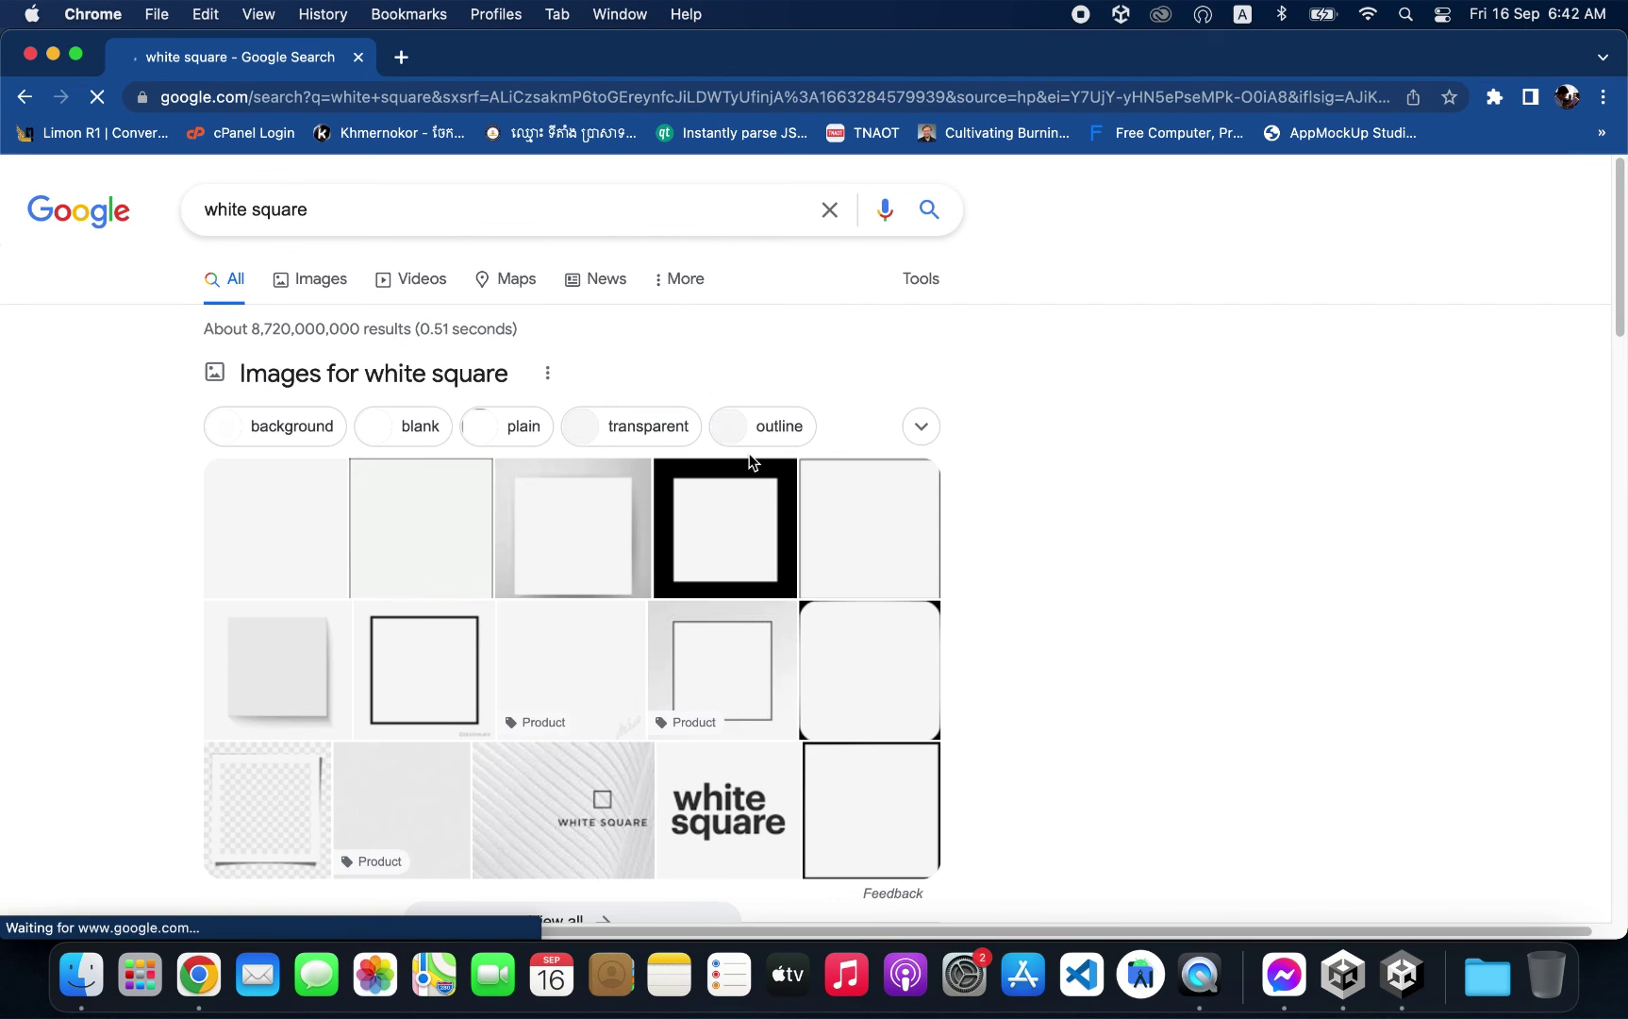
Step: Preview several white square results, including Clipart Library, iconsDB and Wikimedia Commons images
{"action": "left_click", "coordinate": [278, 520]}
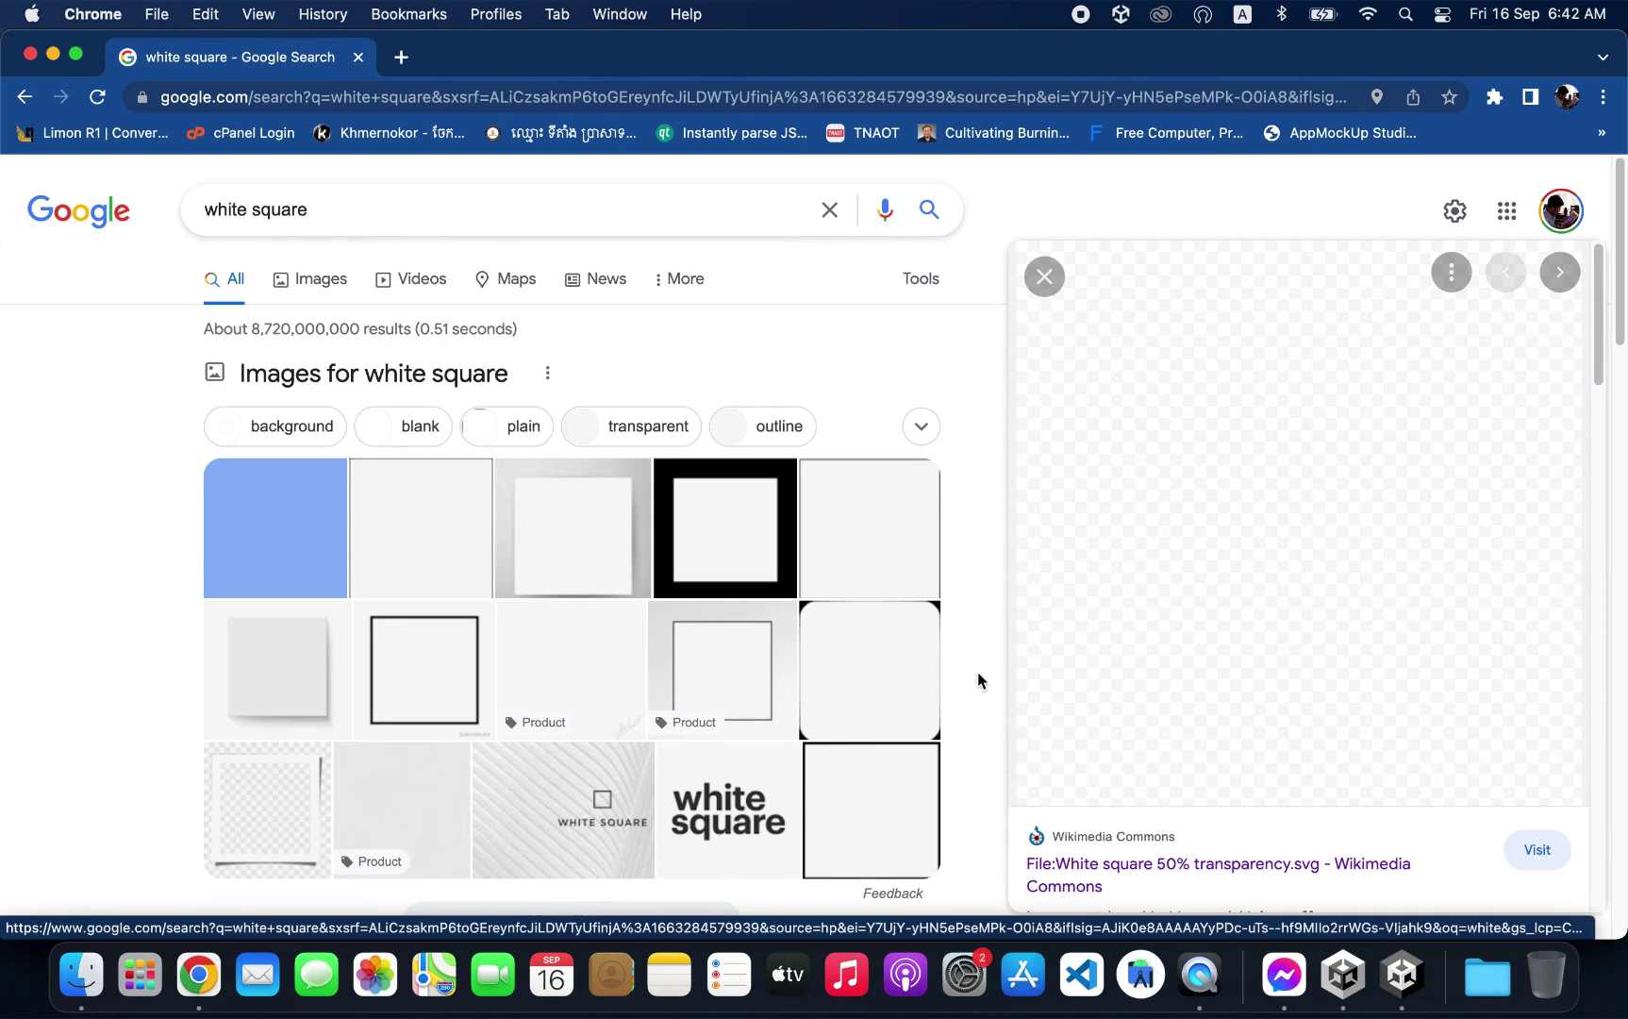
{"action": "left_click", "coordinate": [560, 686]}
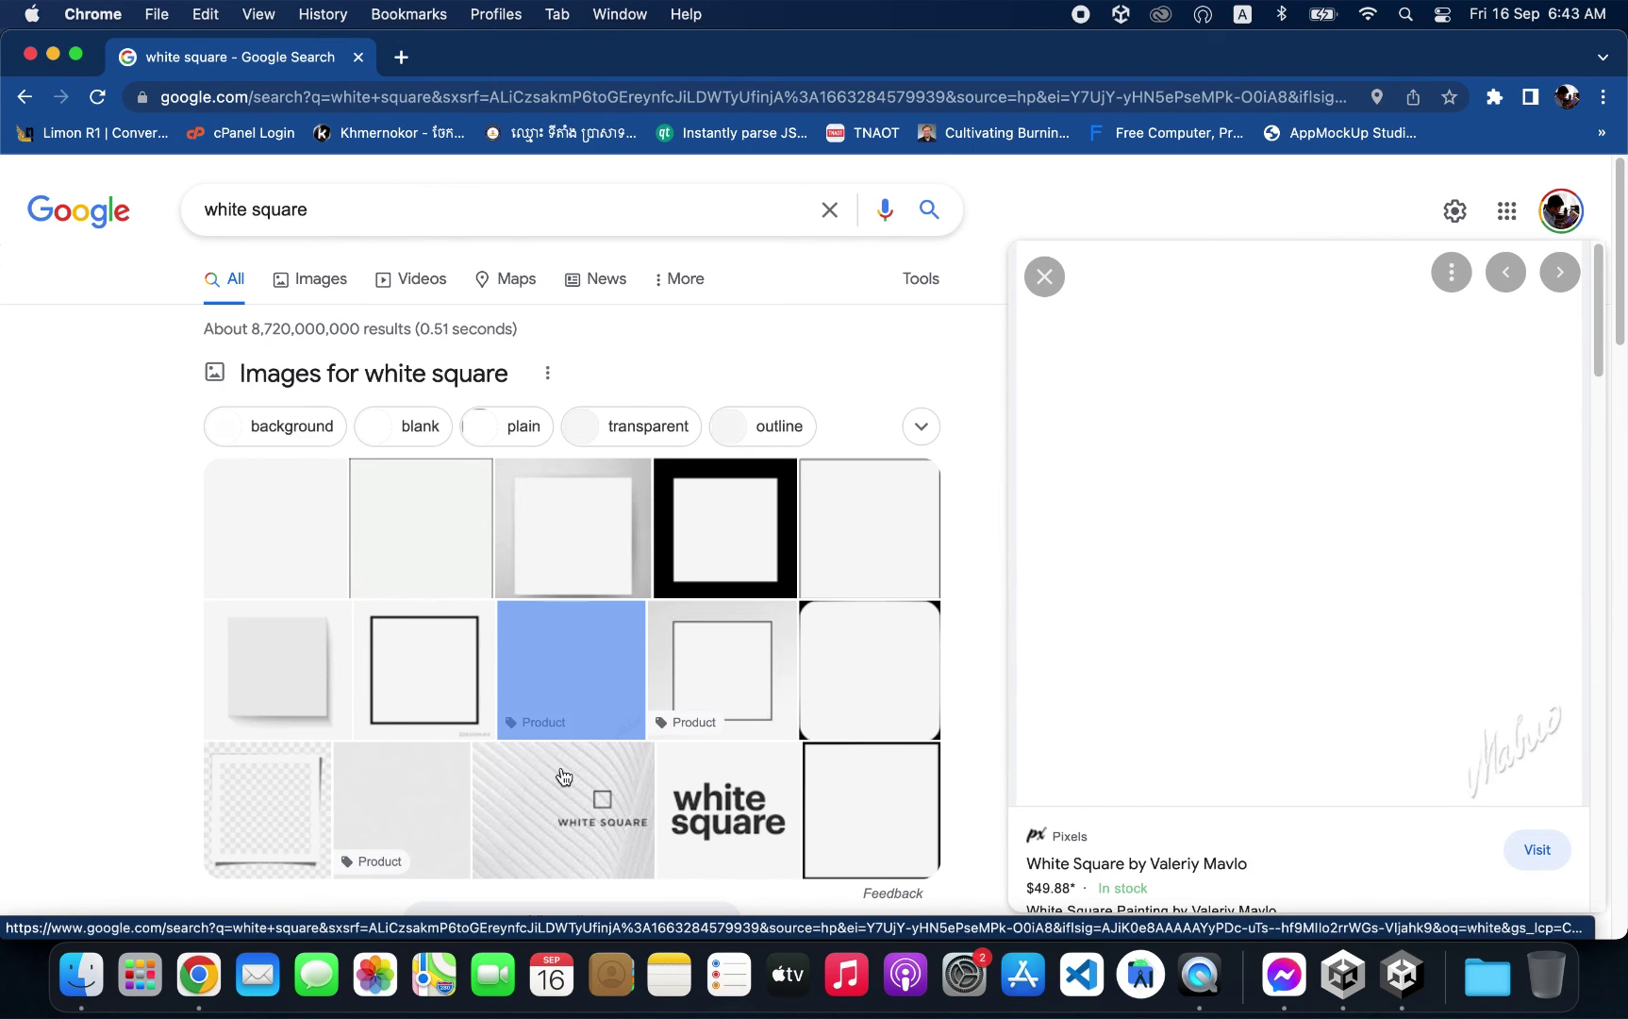
{"action": "left_click", "coordinate": [894, 557]}
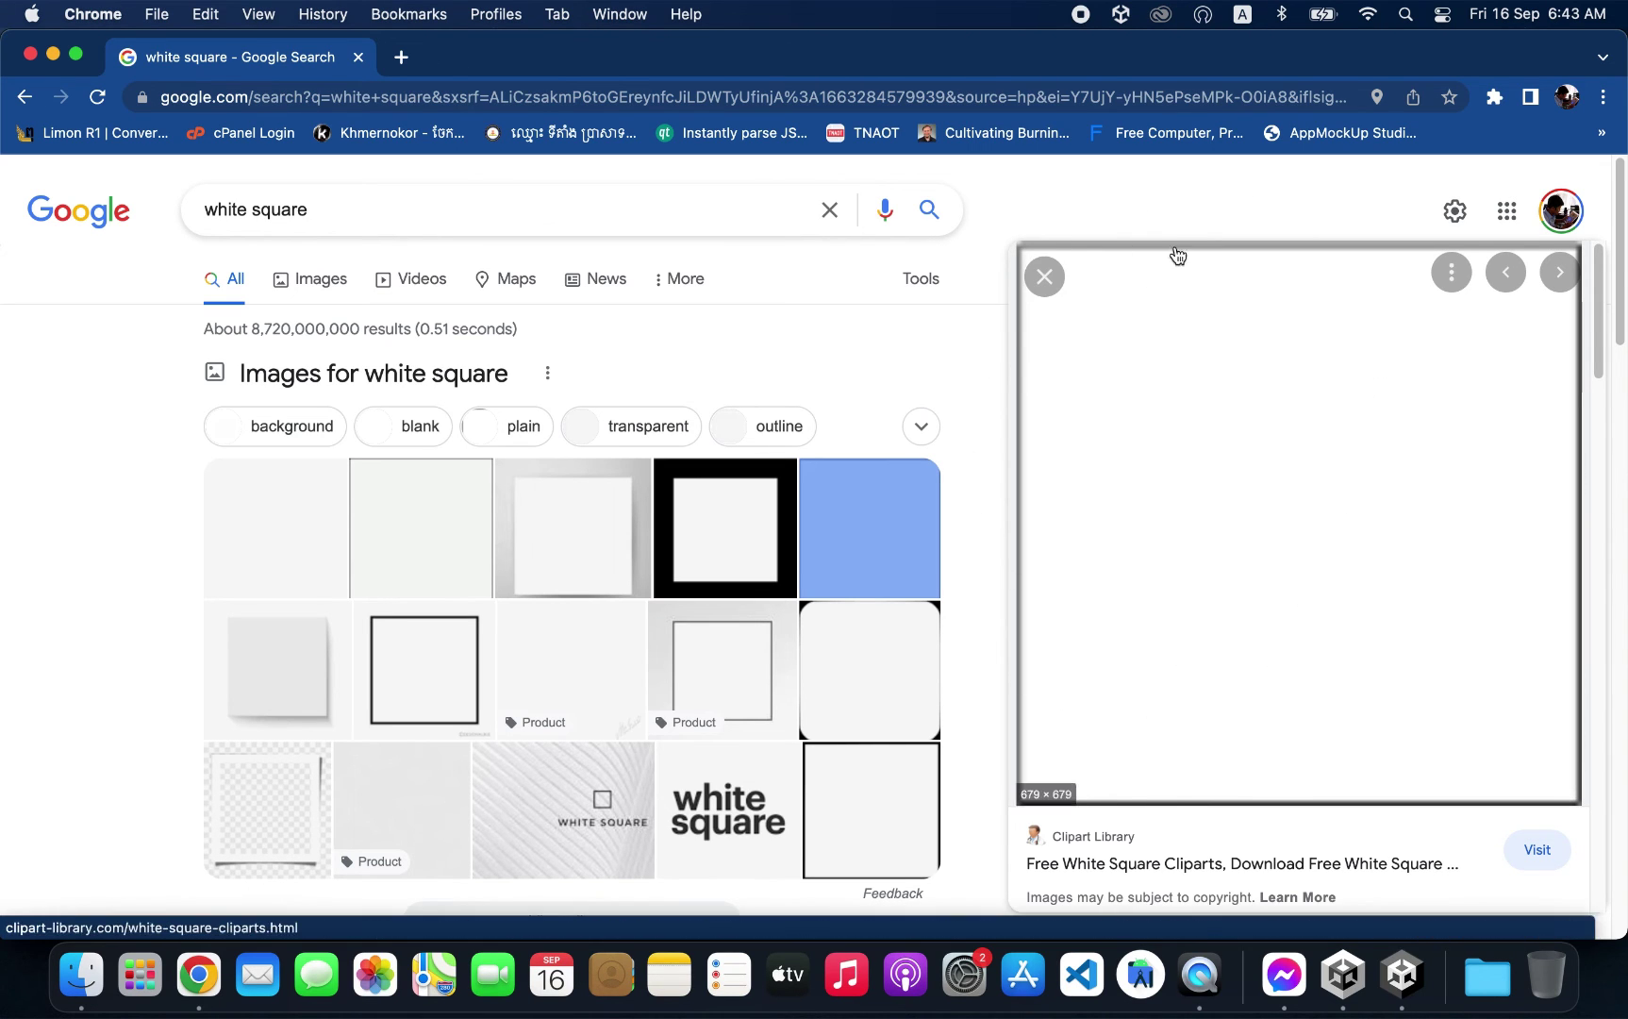
{"action": "left_click", "coordinate": [424, 543]}
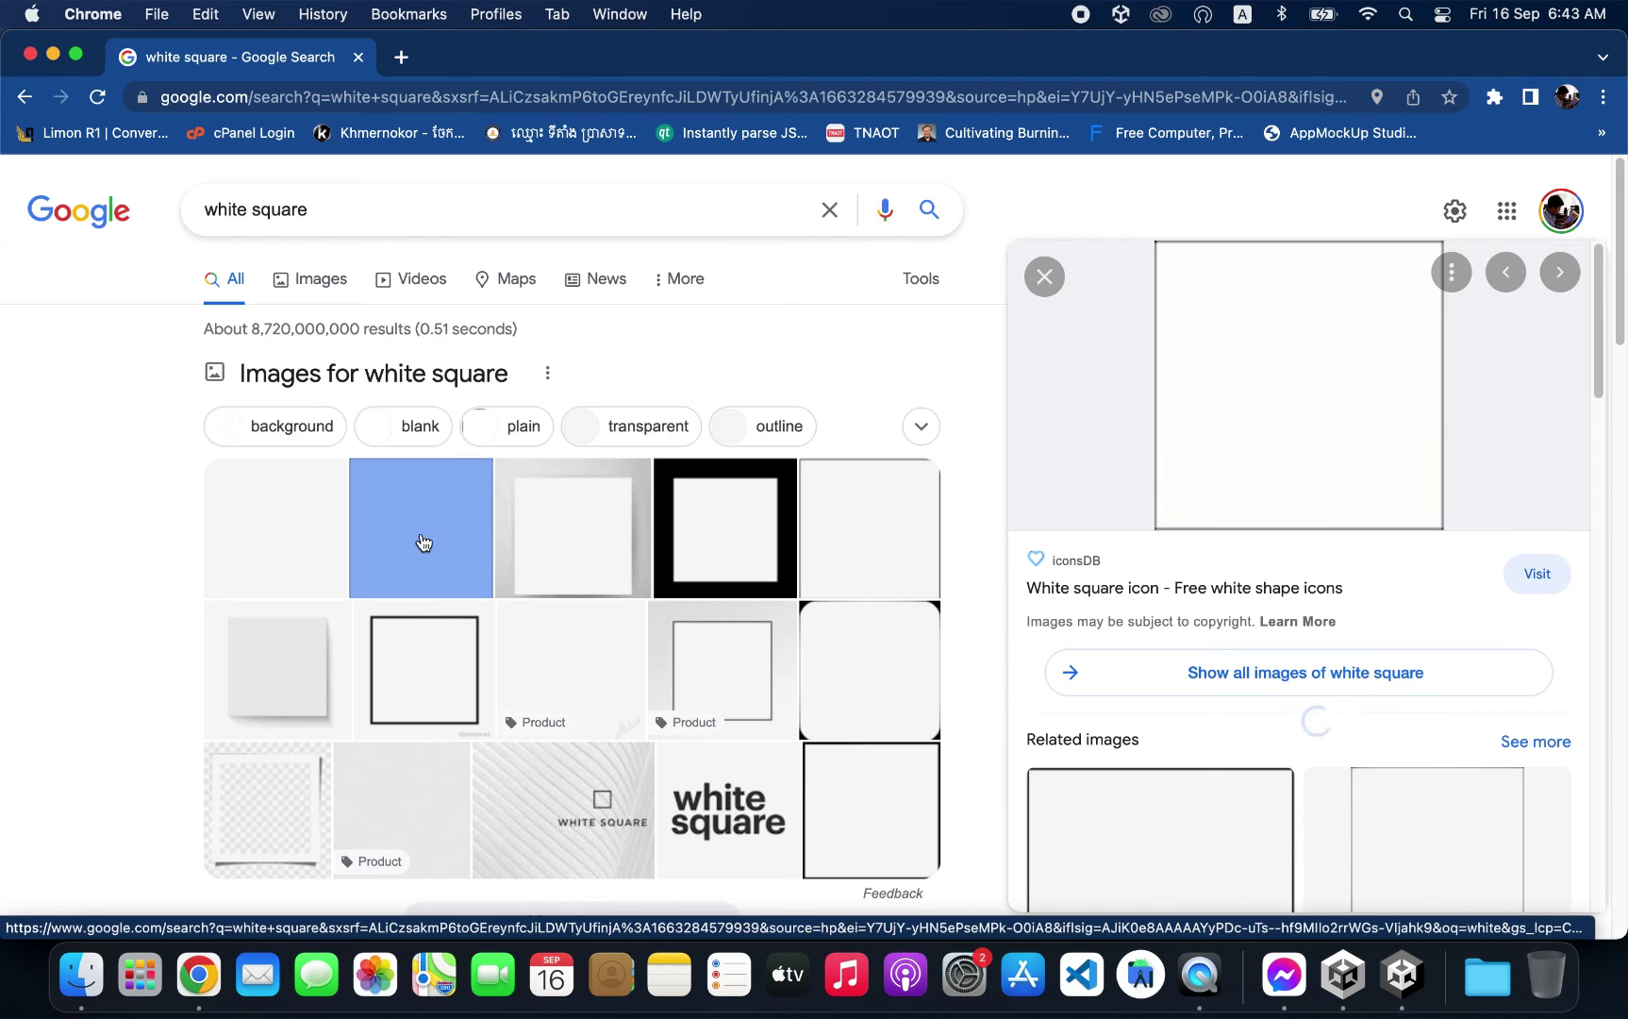
{"action": "left_click", "coordinate": [279, 545]}
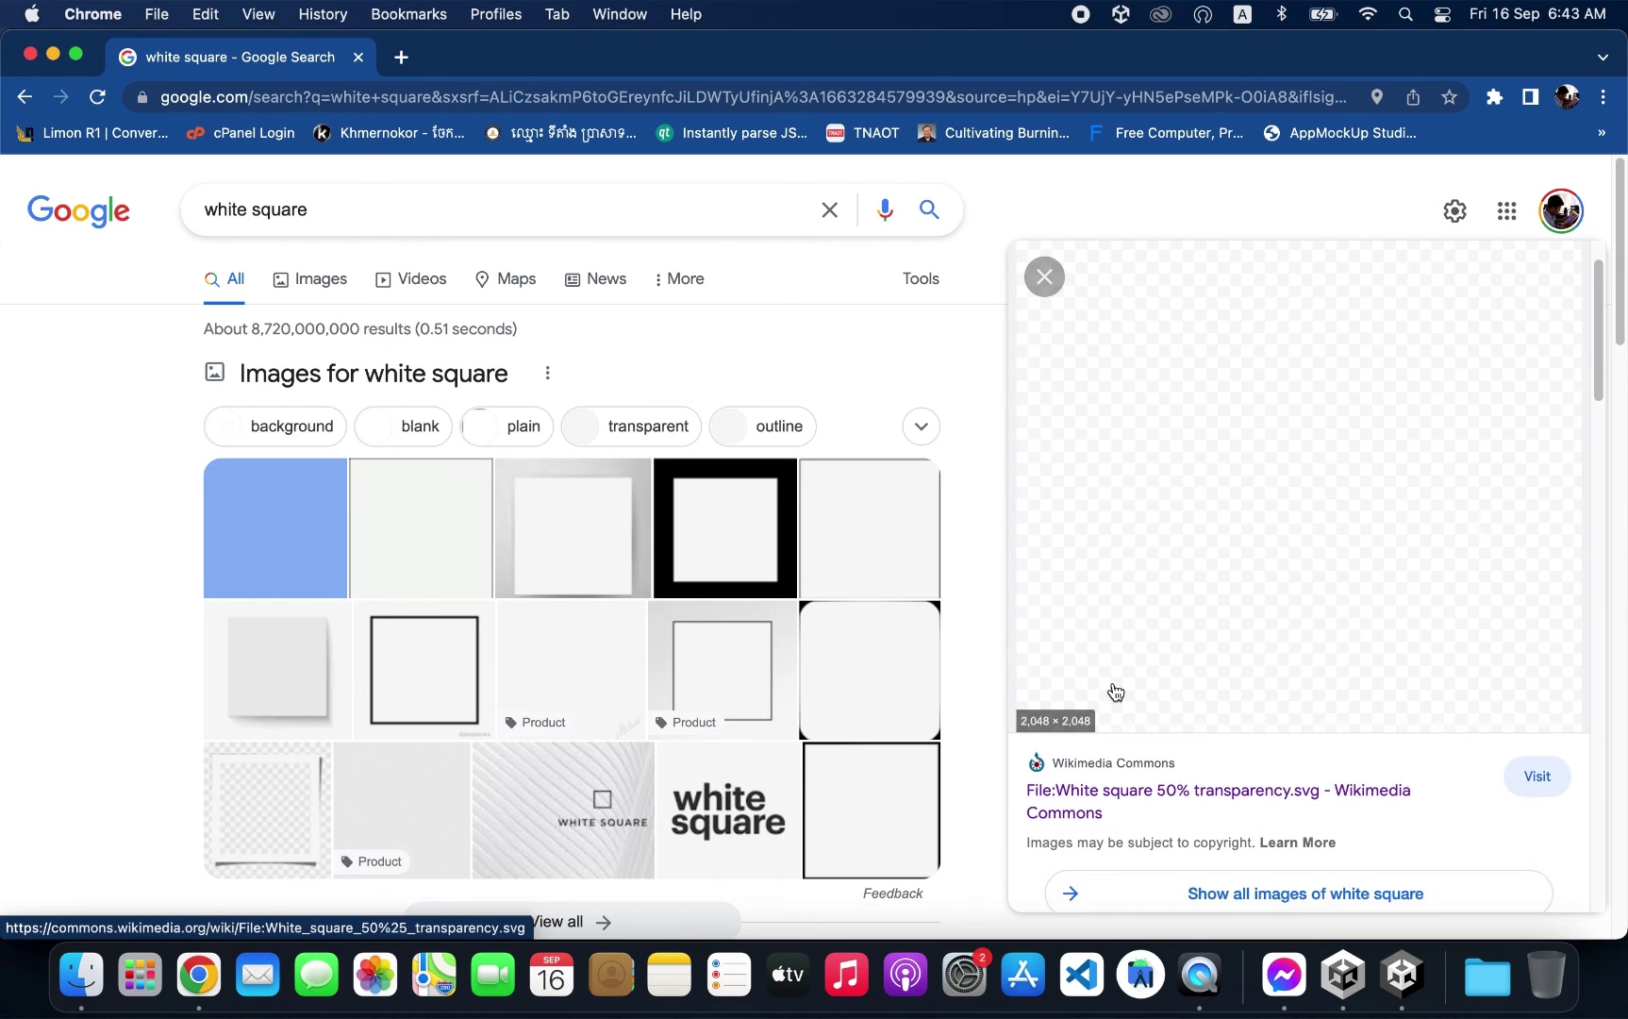
{"action": "scroll", "coordinate": [563, 702], "scroll_direction": "down", "scroll_amount": 3}
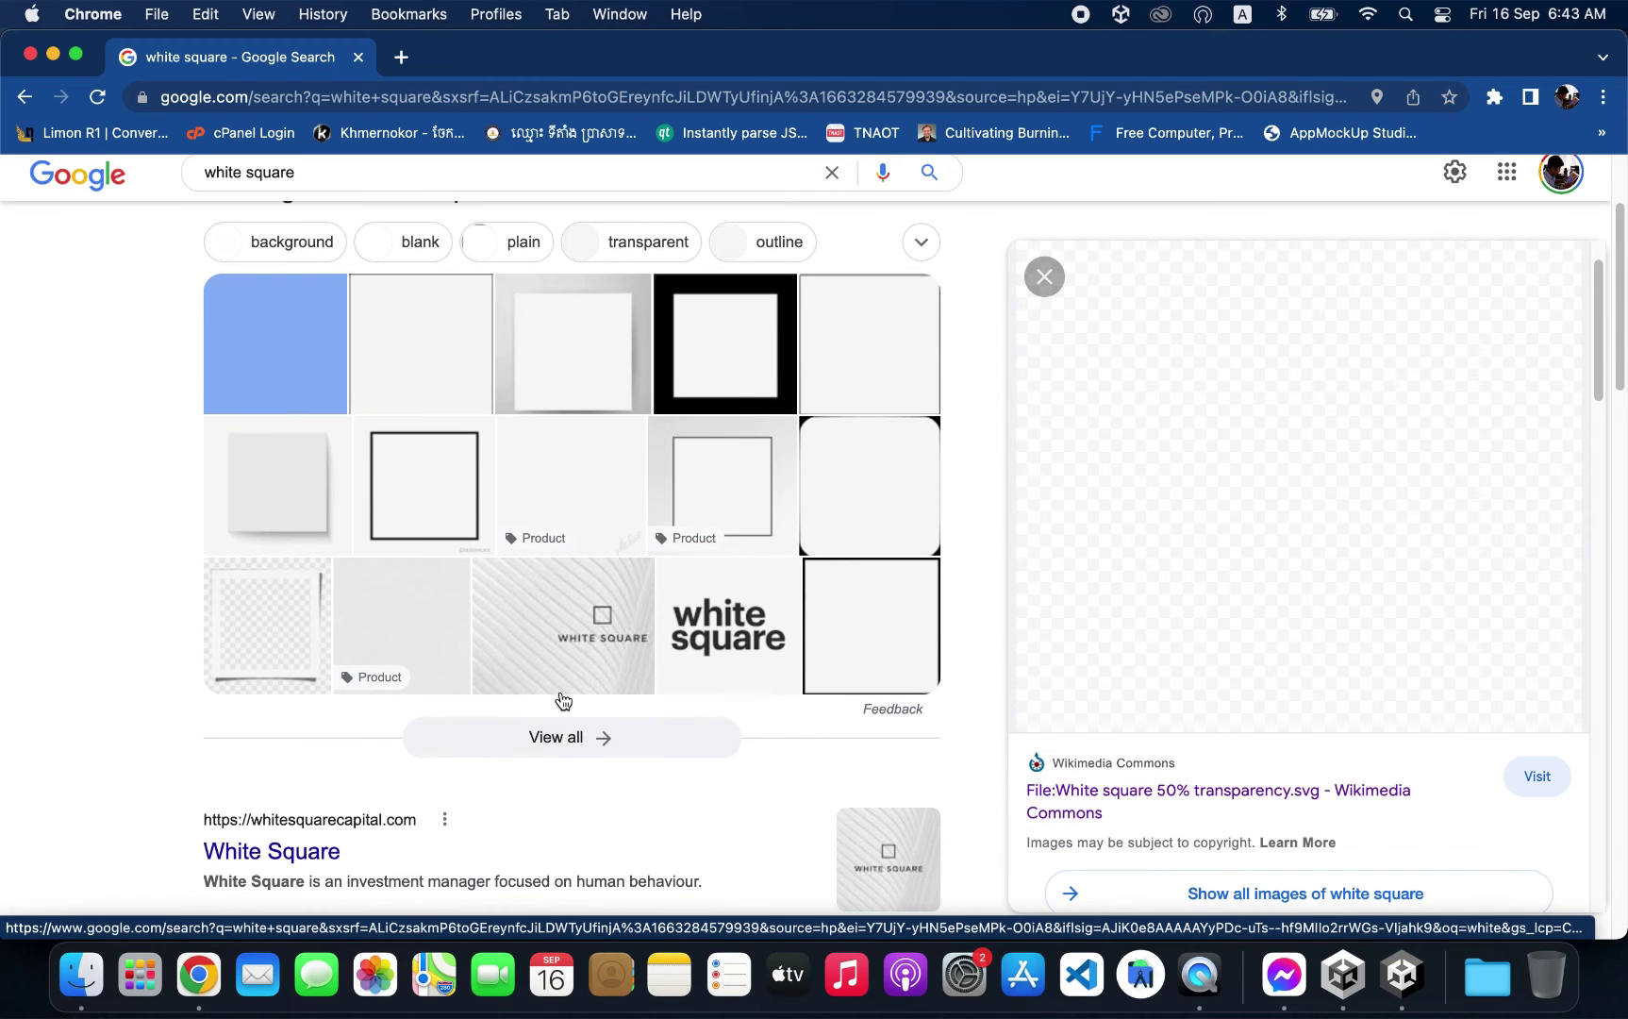
{"action": "scroll", "coordinate": [696, 599], "scroll_direction": "down", "scroll_amount": 7}
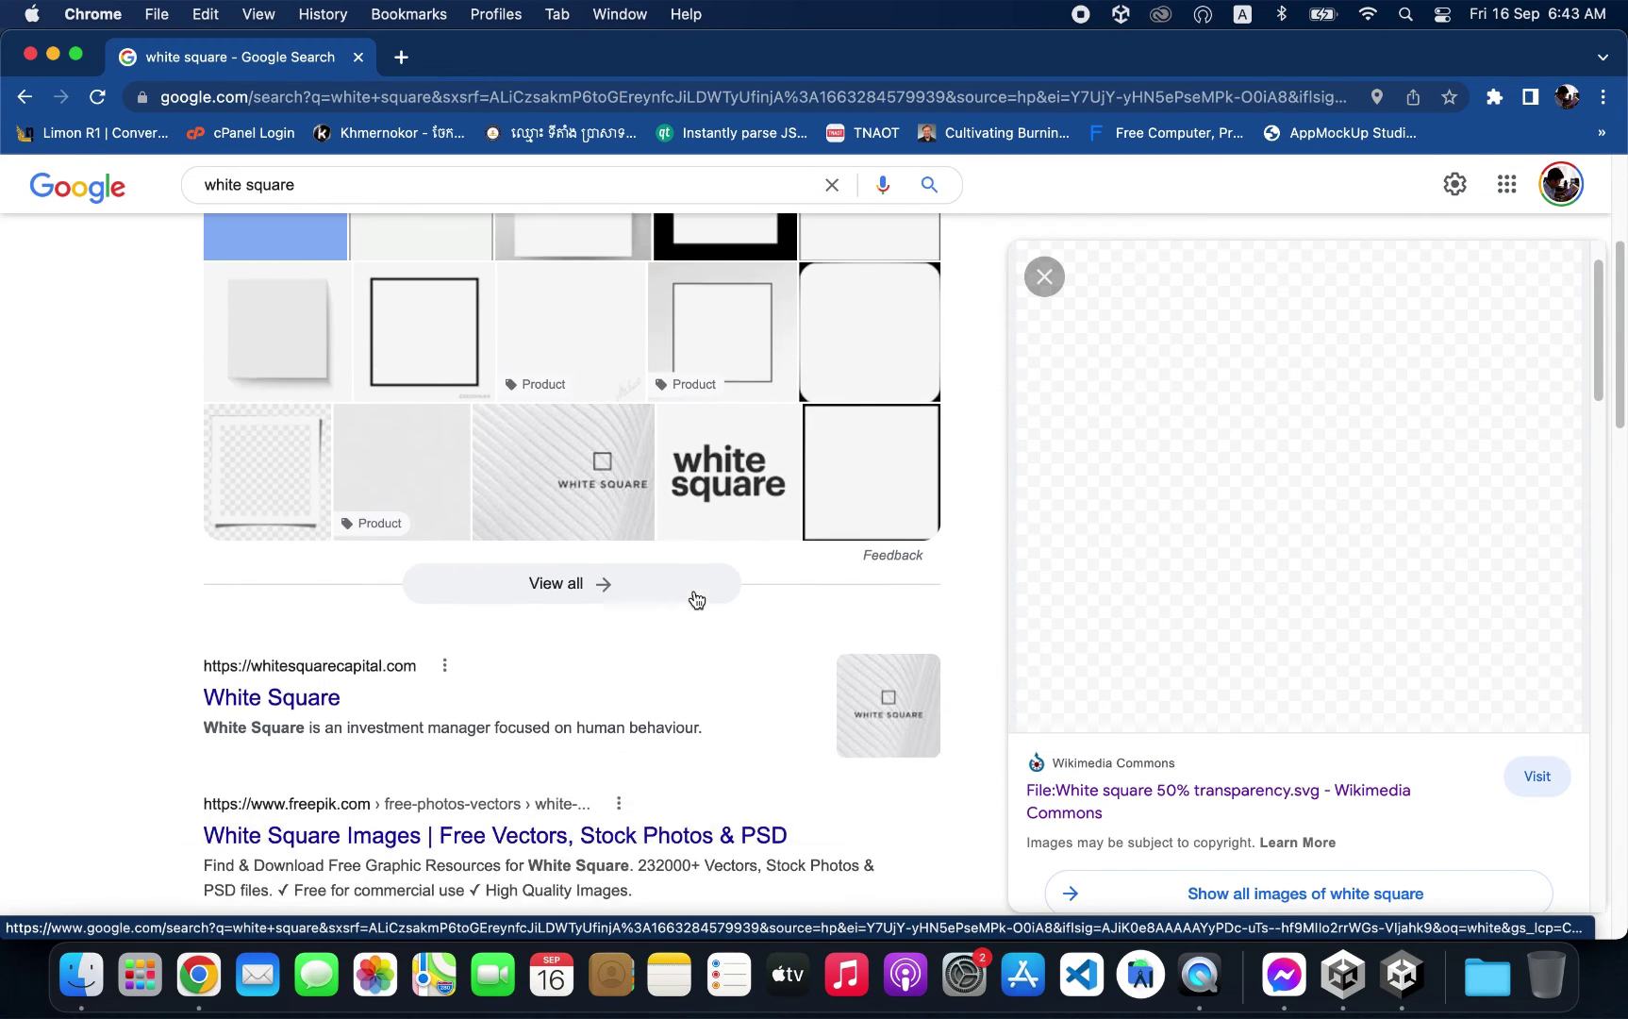
{"action": "scroll", "coordinate": [696, 599], "scroll_direction": "up", "scroll_amount": 10}
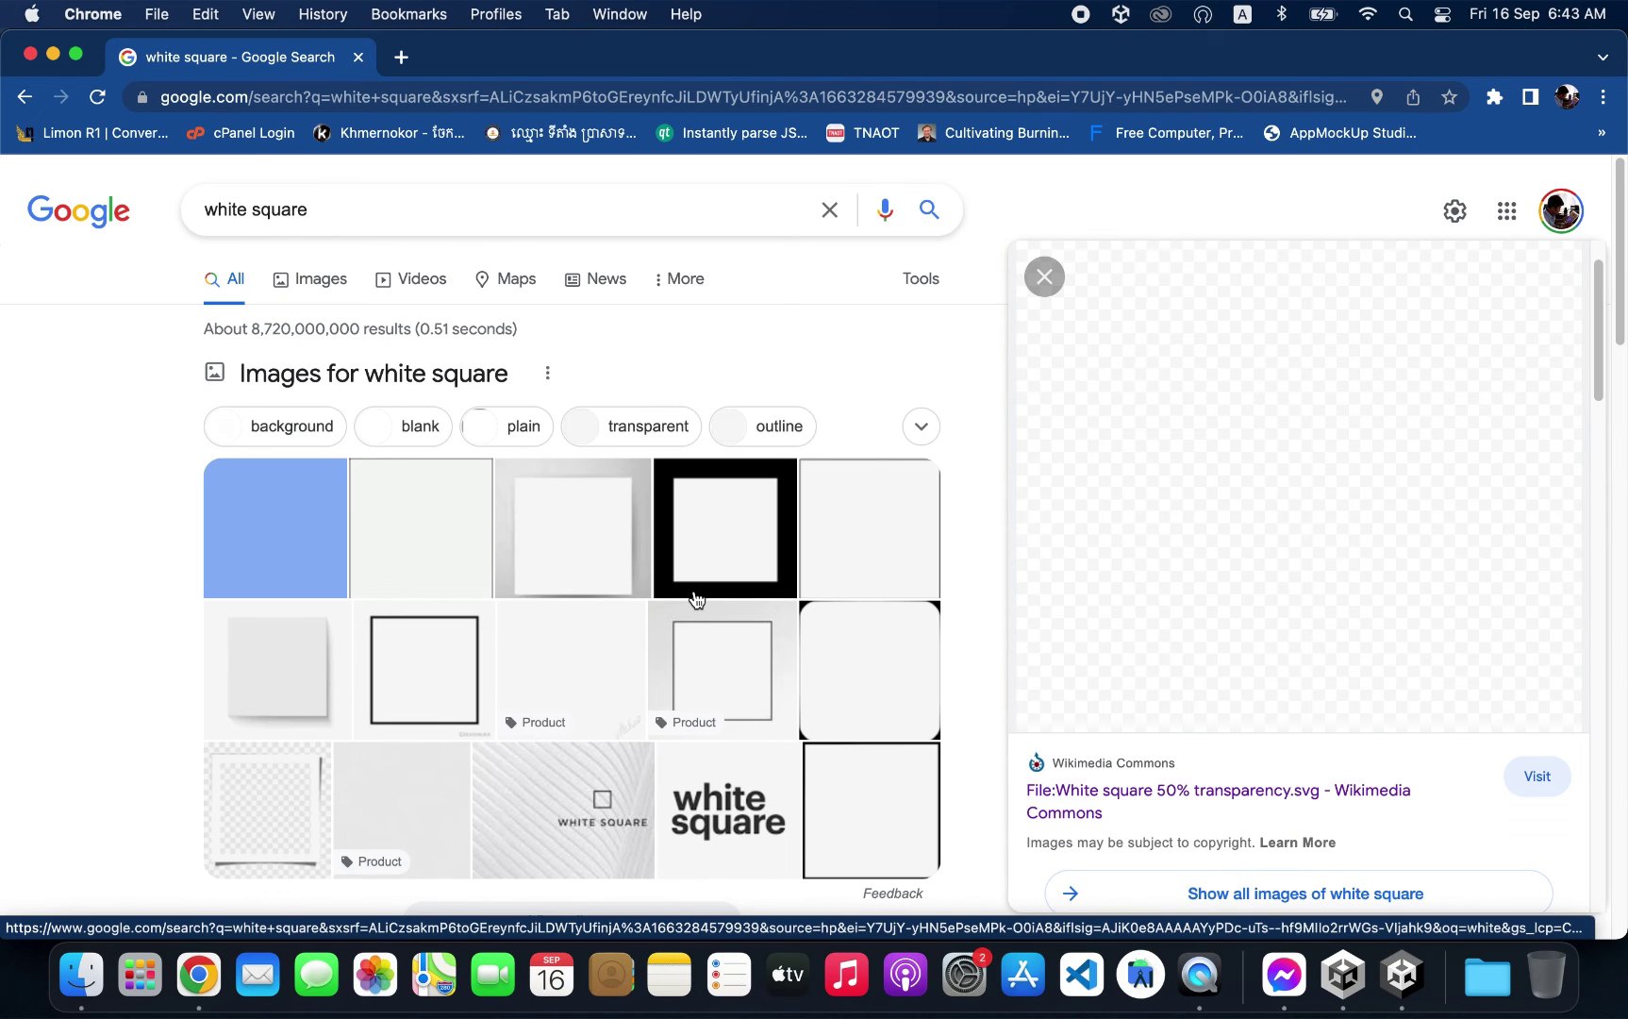
{"action": "left_click", "coordinate": [554, 646]}
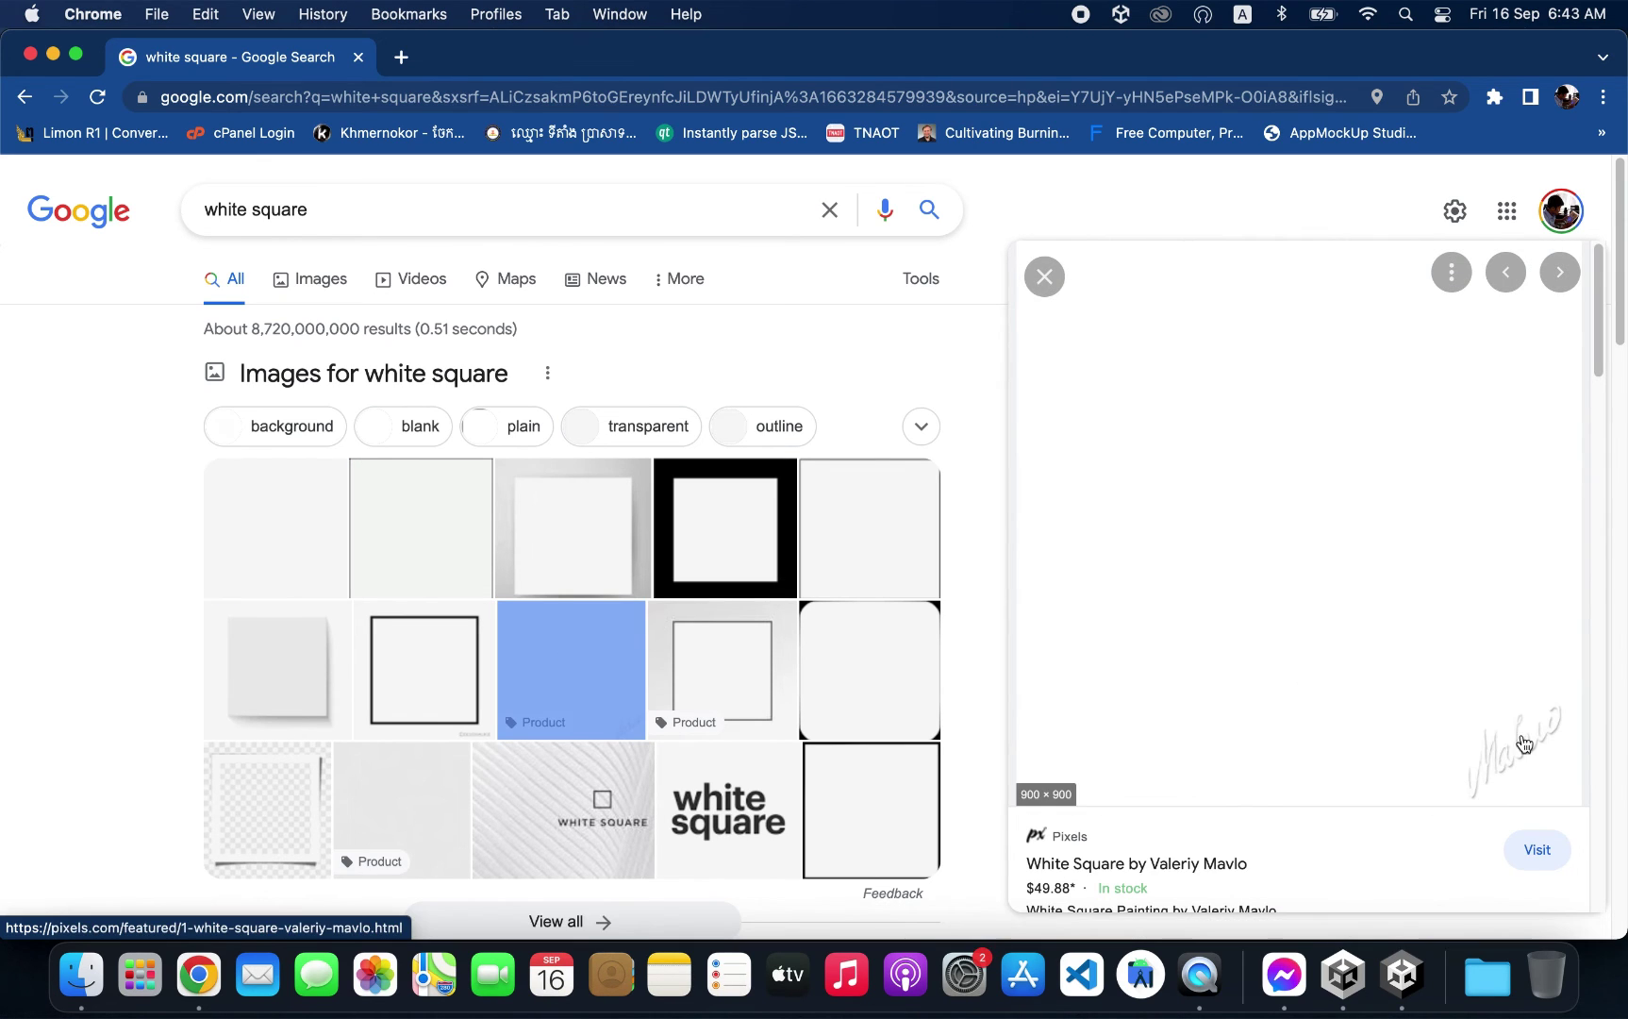
{"action": "scroll", "coordinate": [313, 717], "scroll_direction": "down", "scroll_amount": 2}
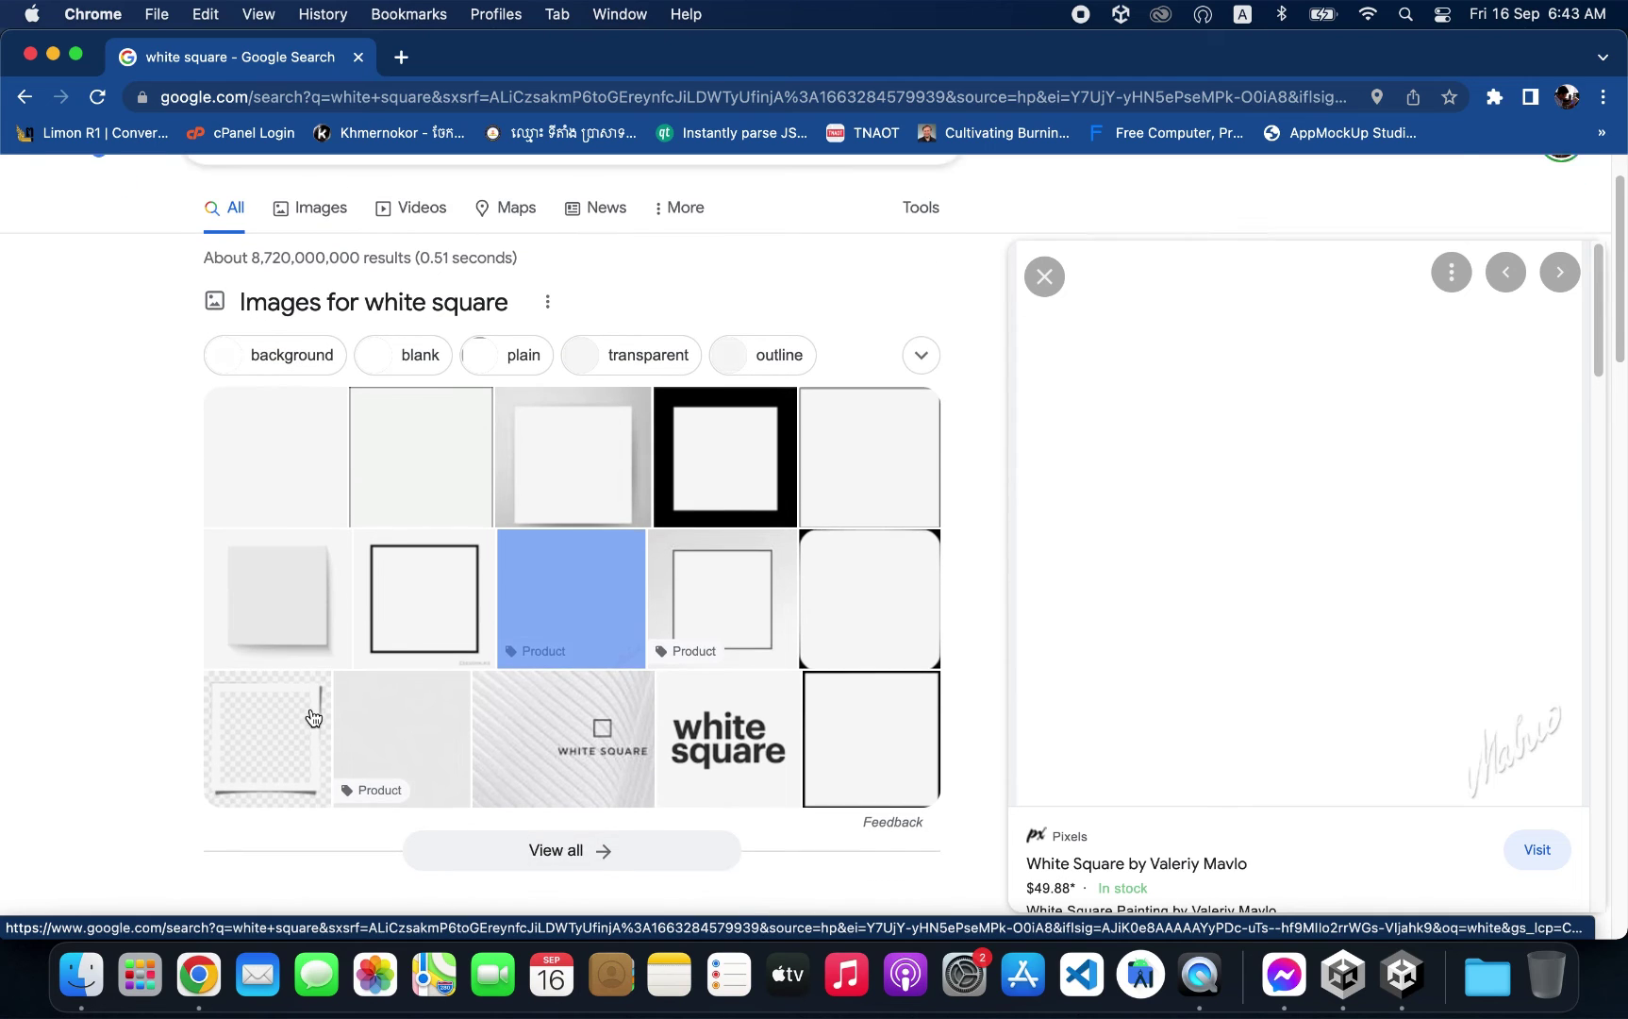
{"action": "scroll", "coordinate": [313, 717], "scroll_direction": "up", "scroll_amount": 2}
Step: Refine the search to 'white square png' and preview plain white square images
{"action": "left_click", "coordinate": [330, 210]}
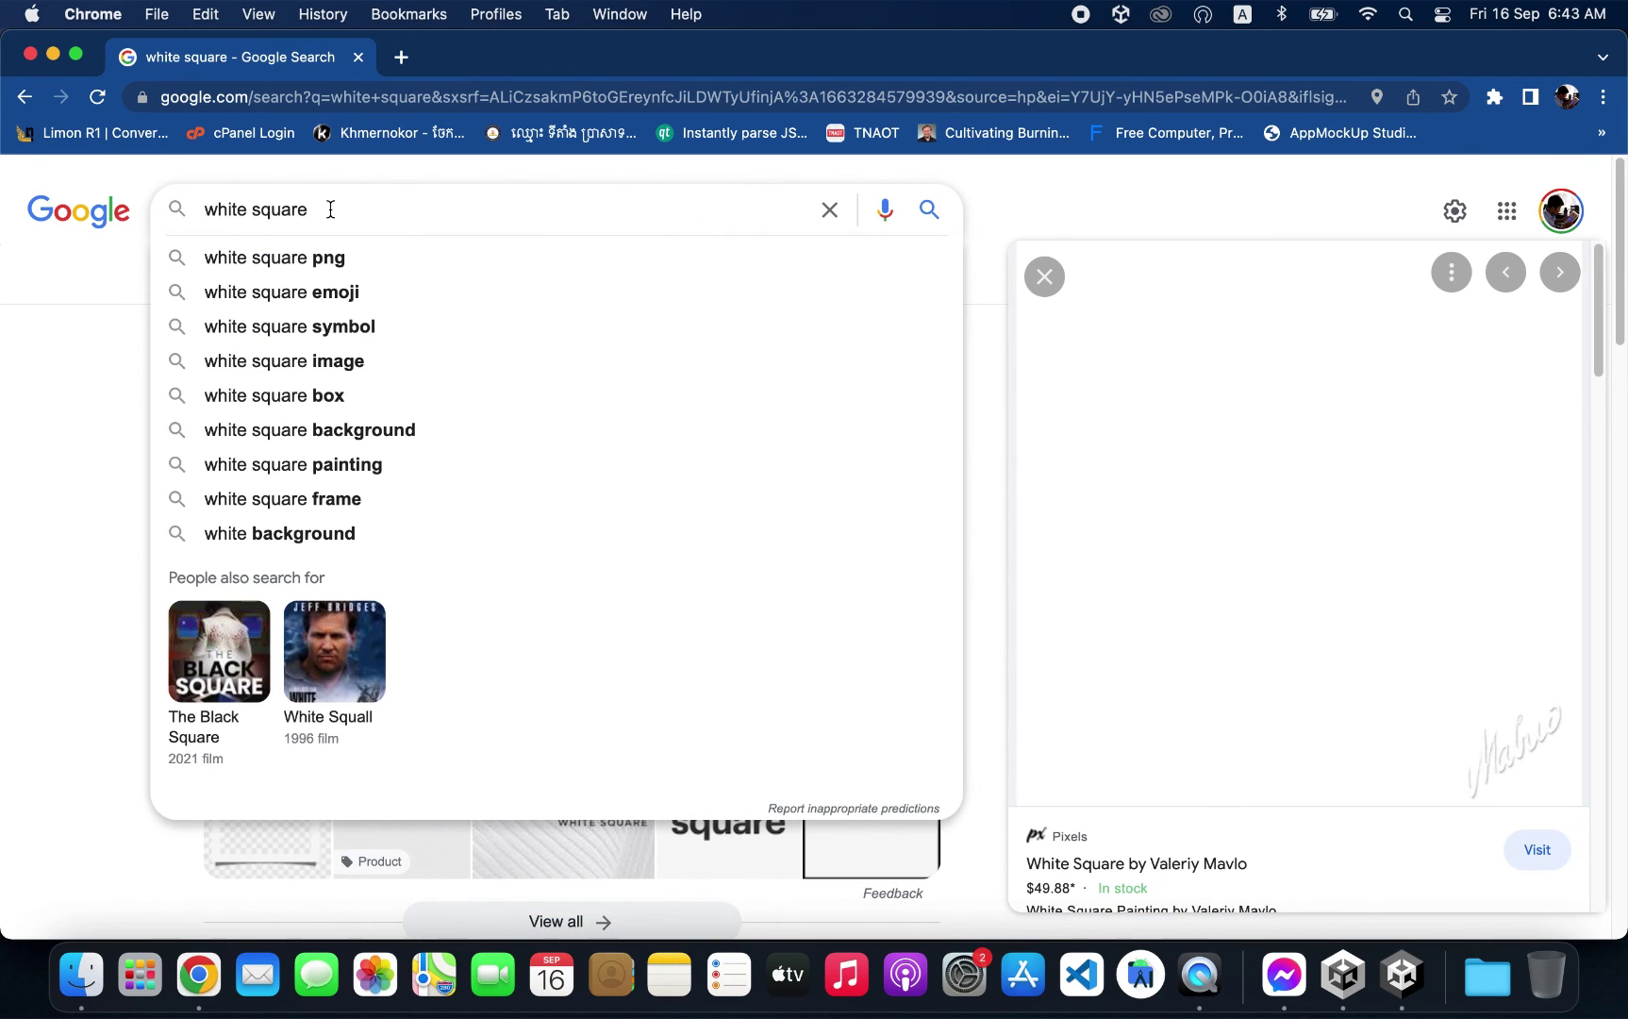
{"action": "left_click", "coordinate": [327, 255]}
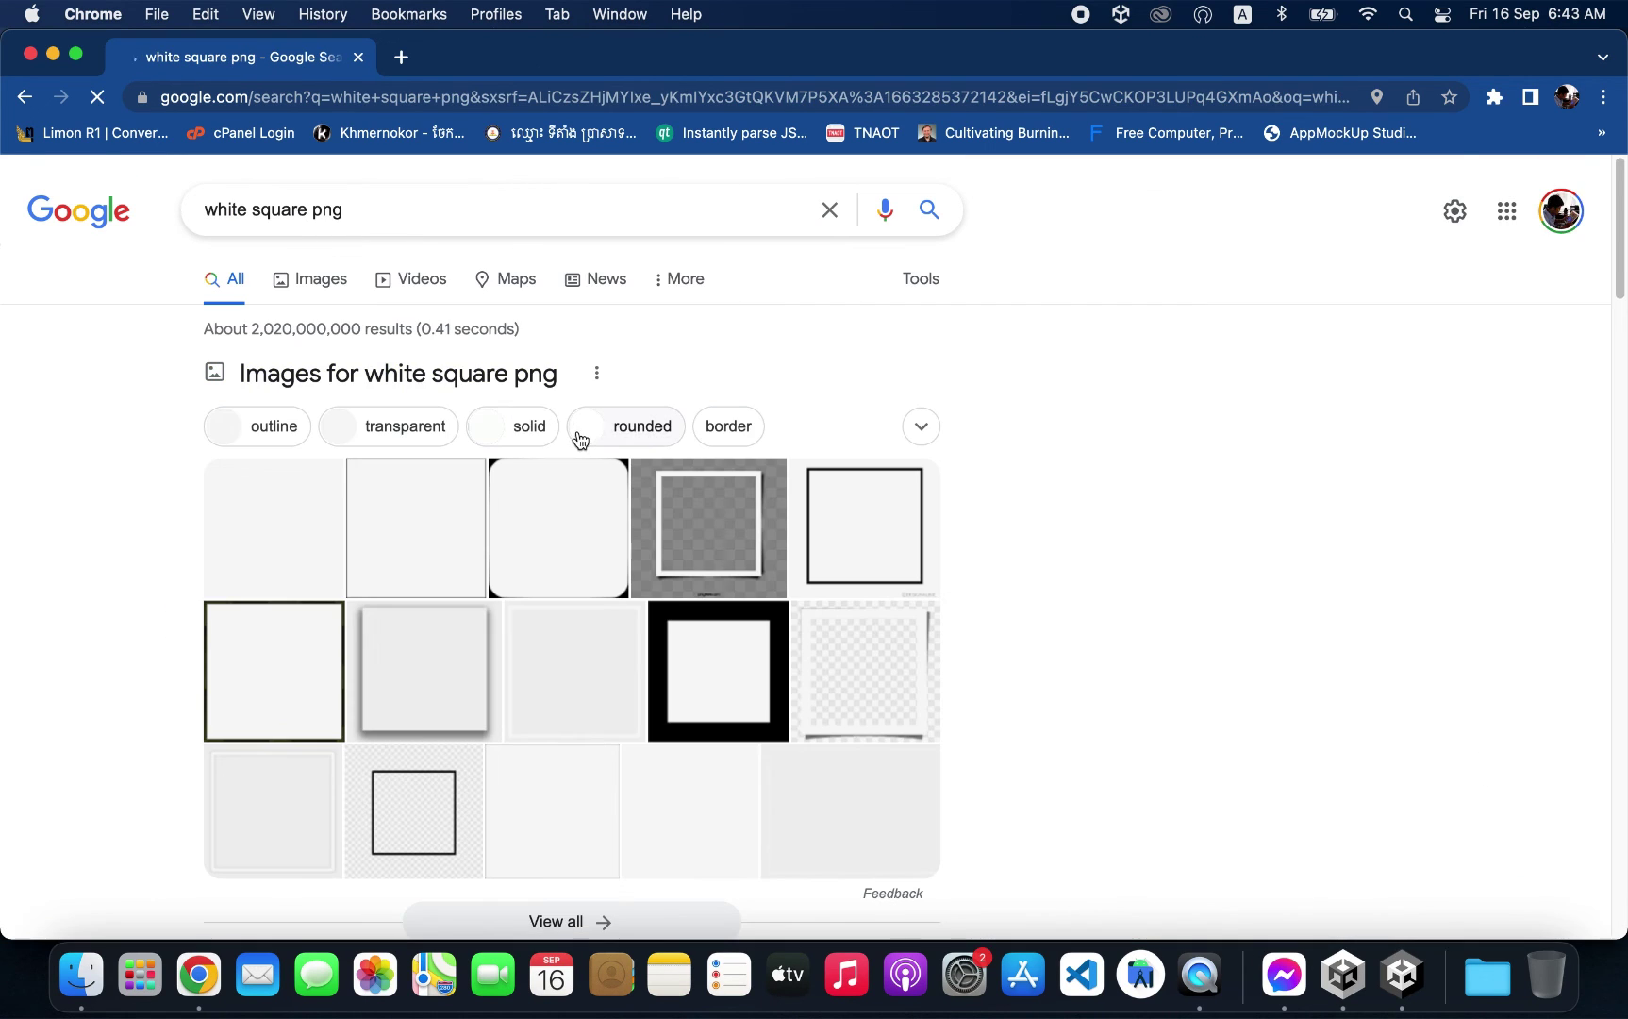
{"action": "left_click", "coordinate": [324, 527]}
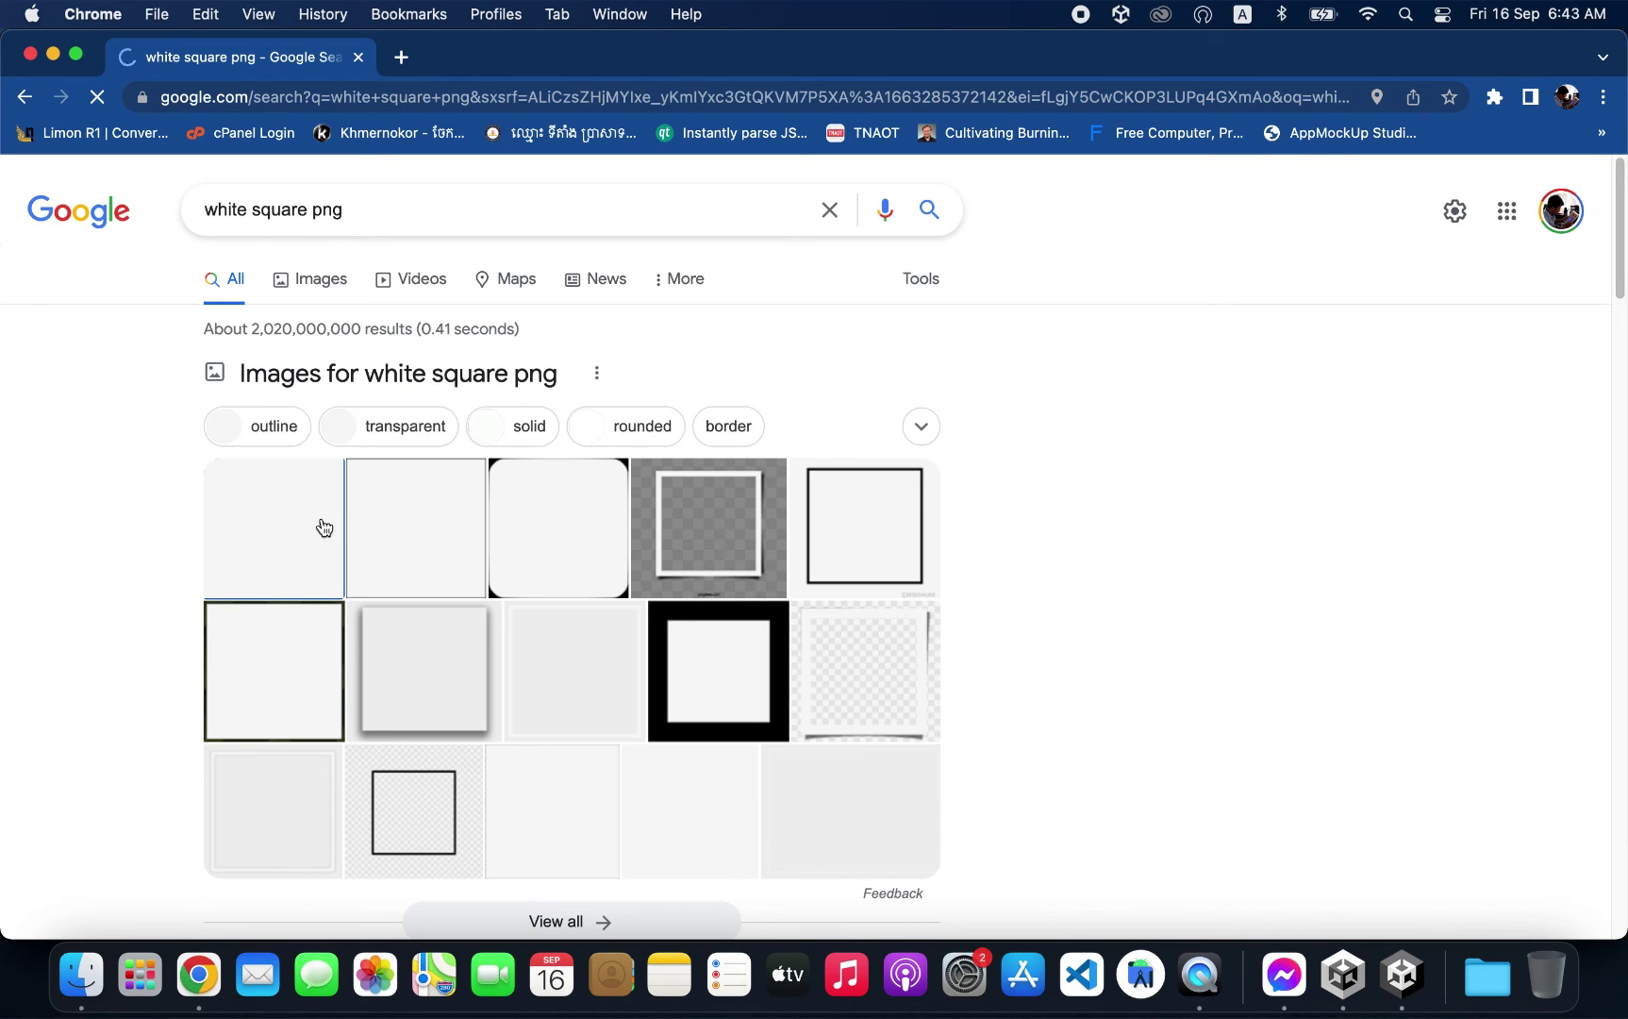
{"action": "left_click", "coordinate": [564, 674]}
{"action": "left_click", "coordinate": [299, 551]}
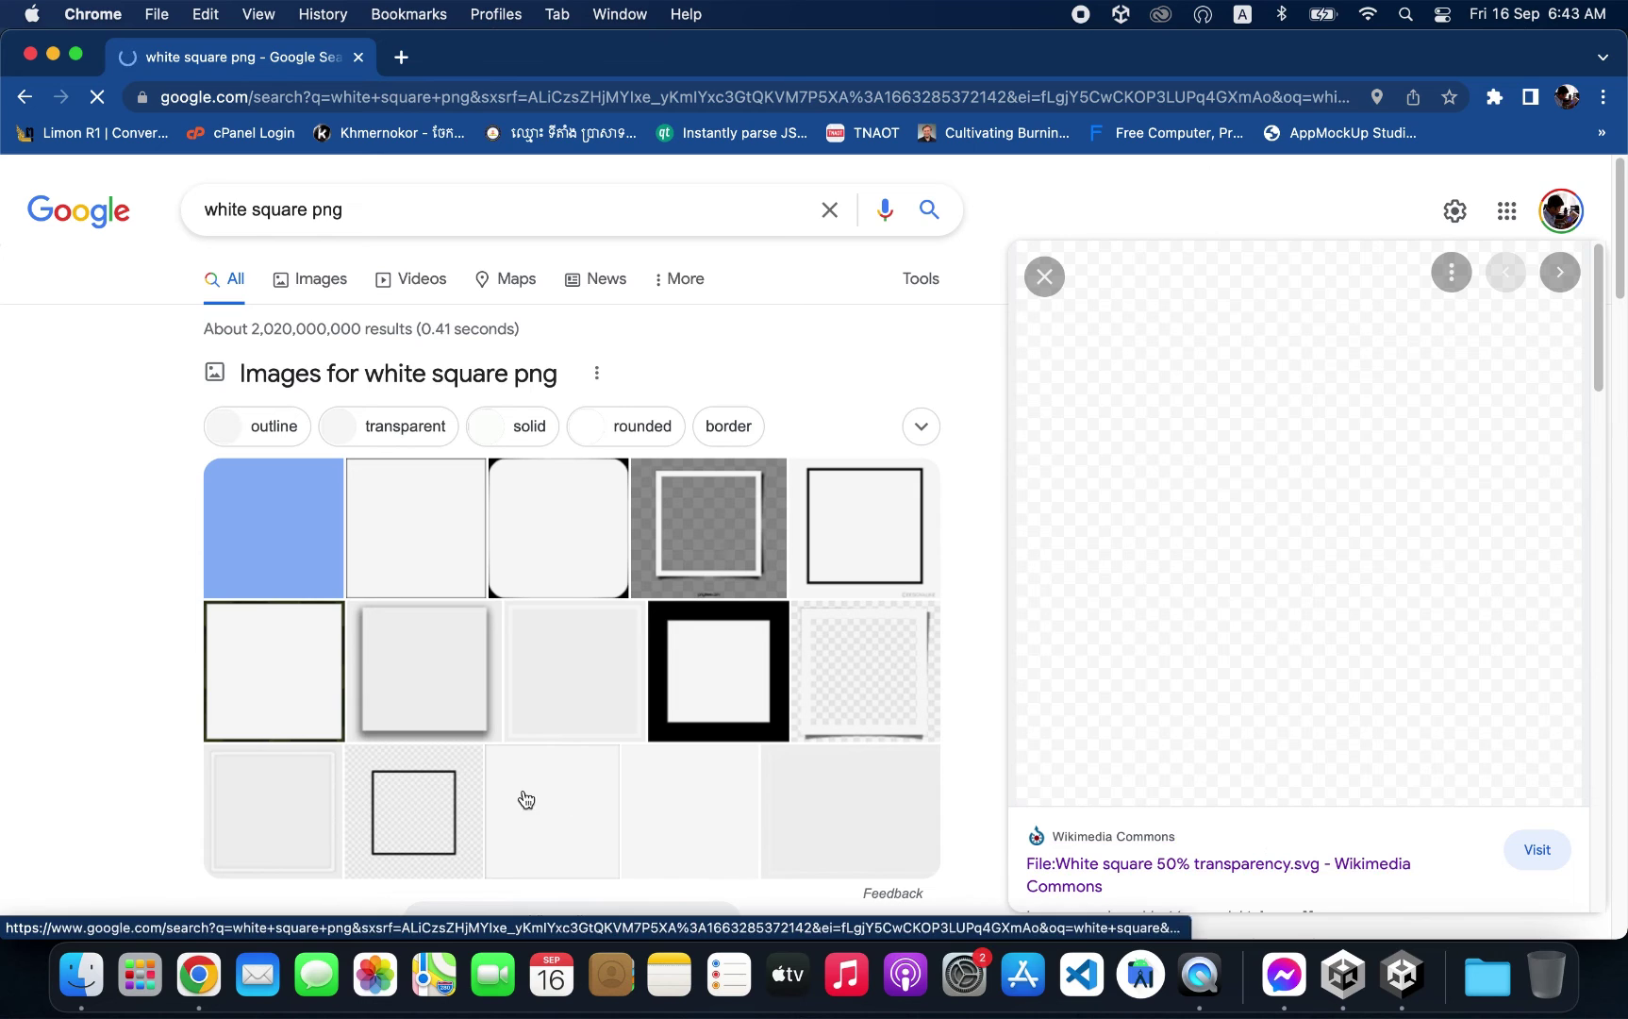
{"action": "left_click", "coordinate": [557, 692]}
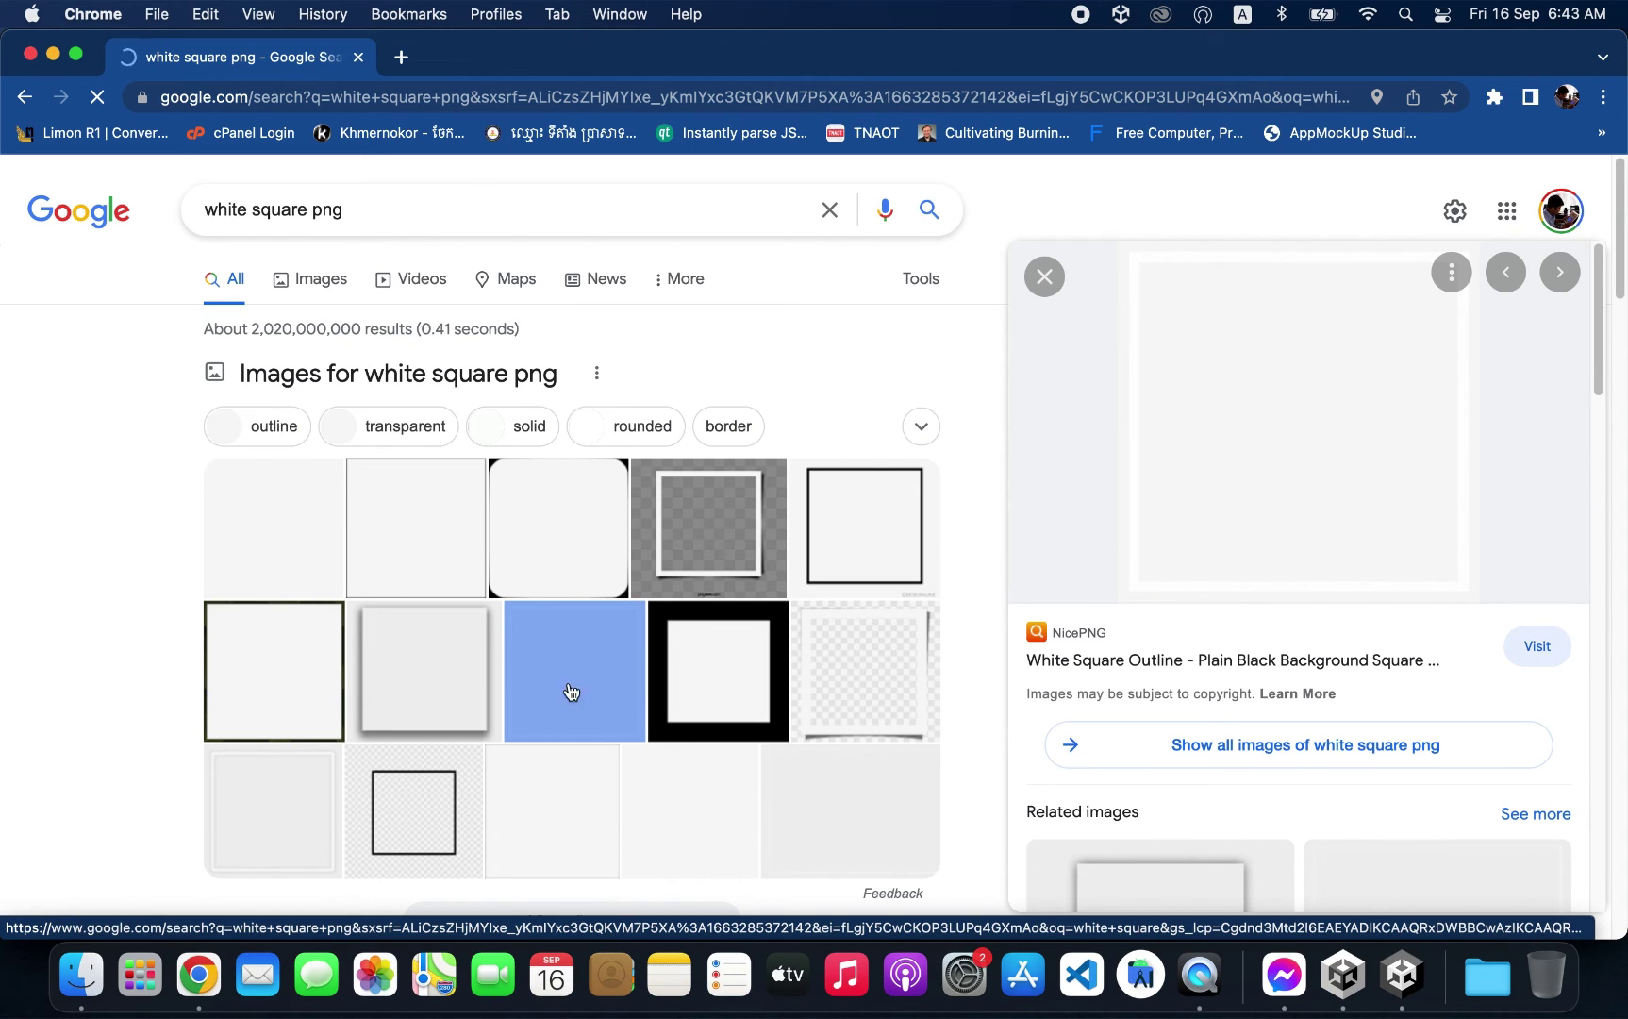
{"action": "left_click", "coordinate": [682, 813]}
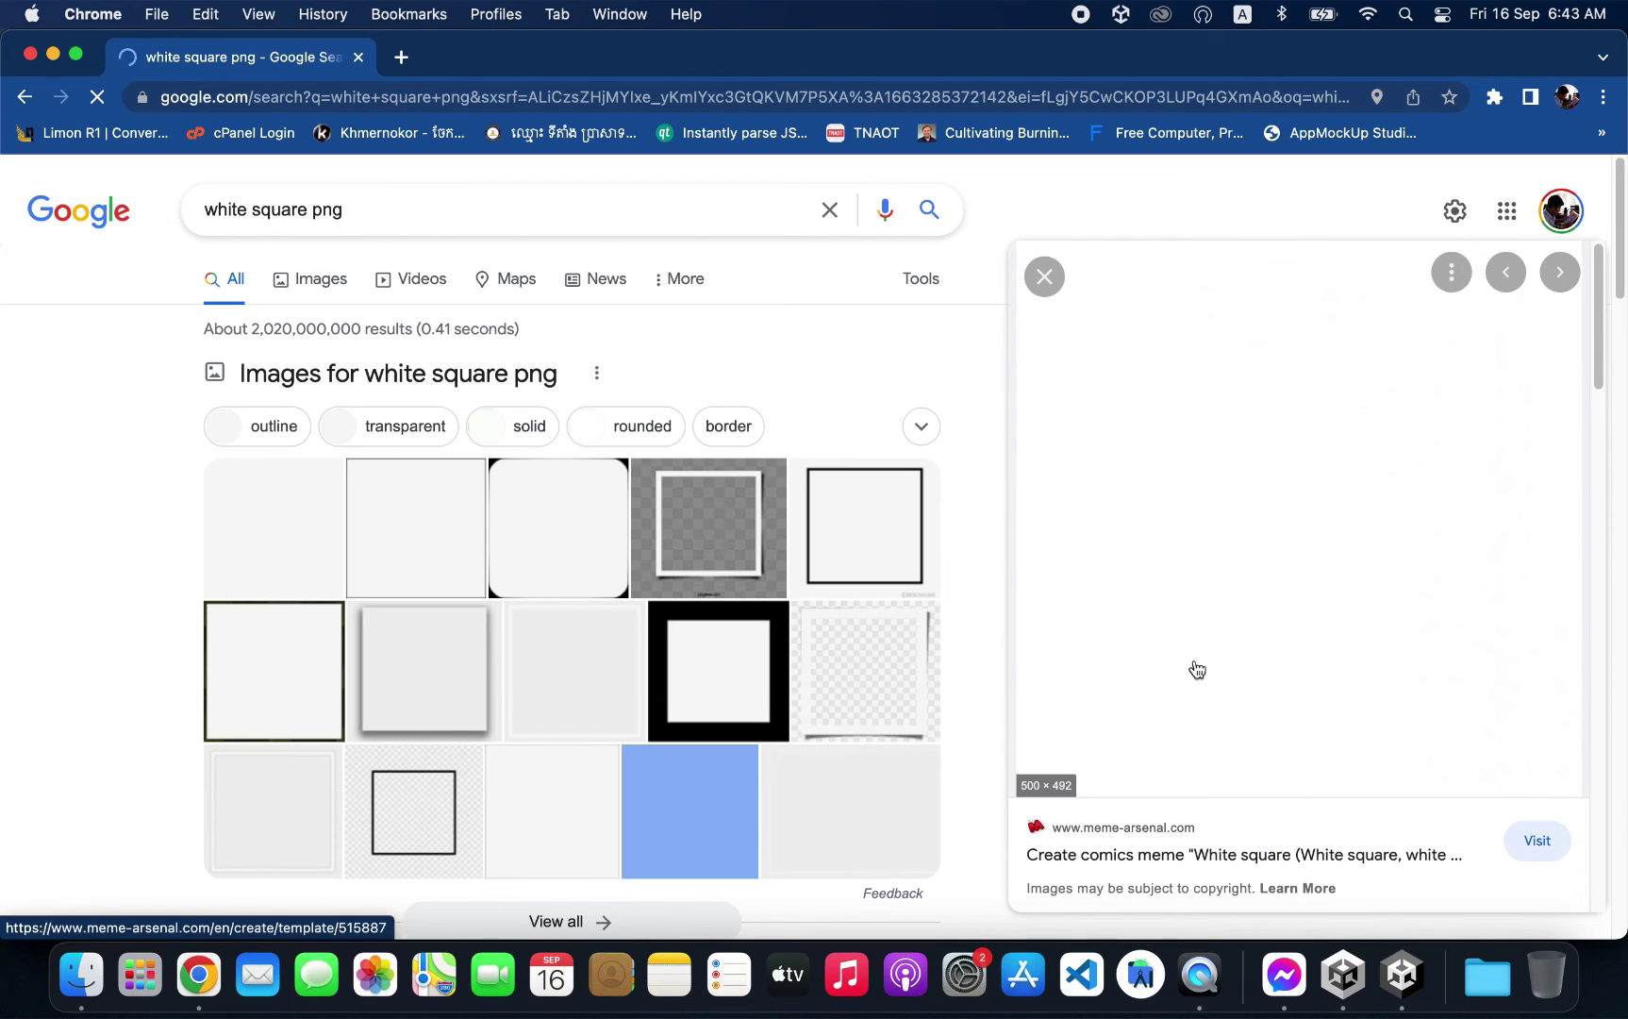
Step: Save the previewed image to Downloads as 'white square.jpeg' and return to Unity
{"action": "right_click", "coordinate": [1257, 612]}
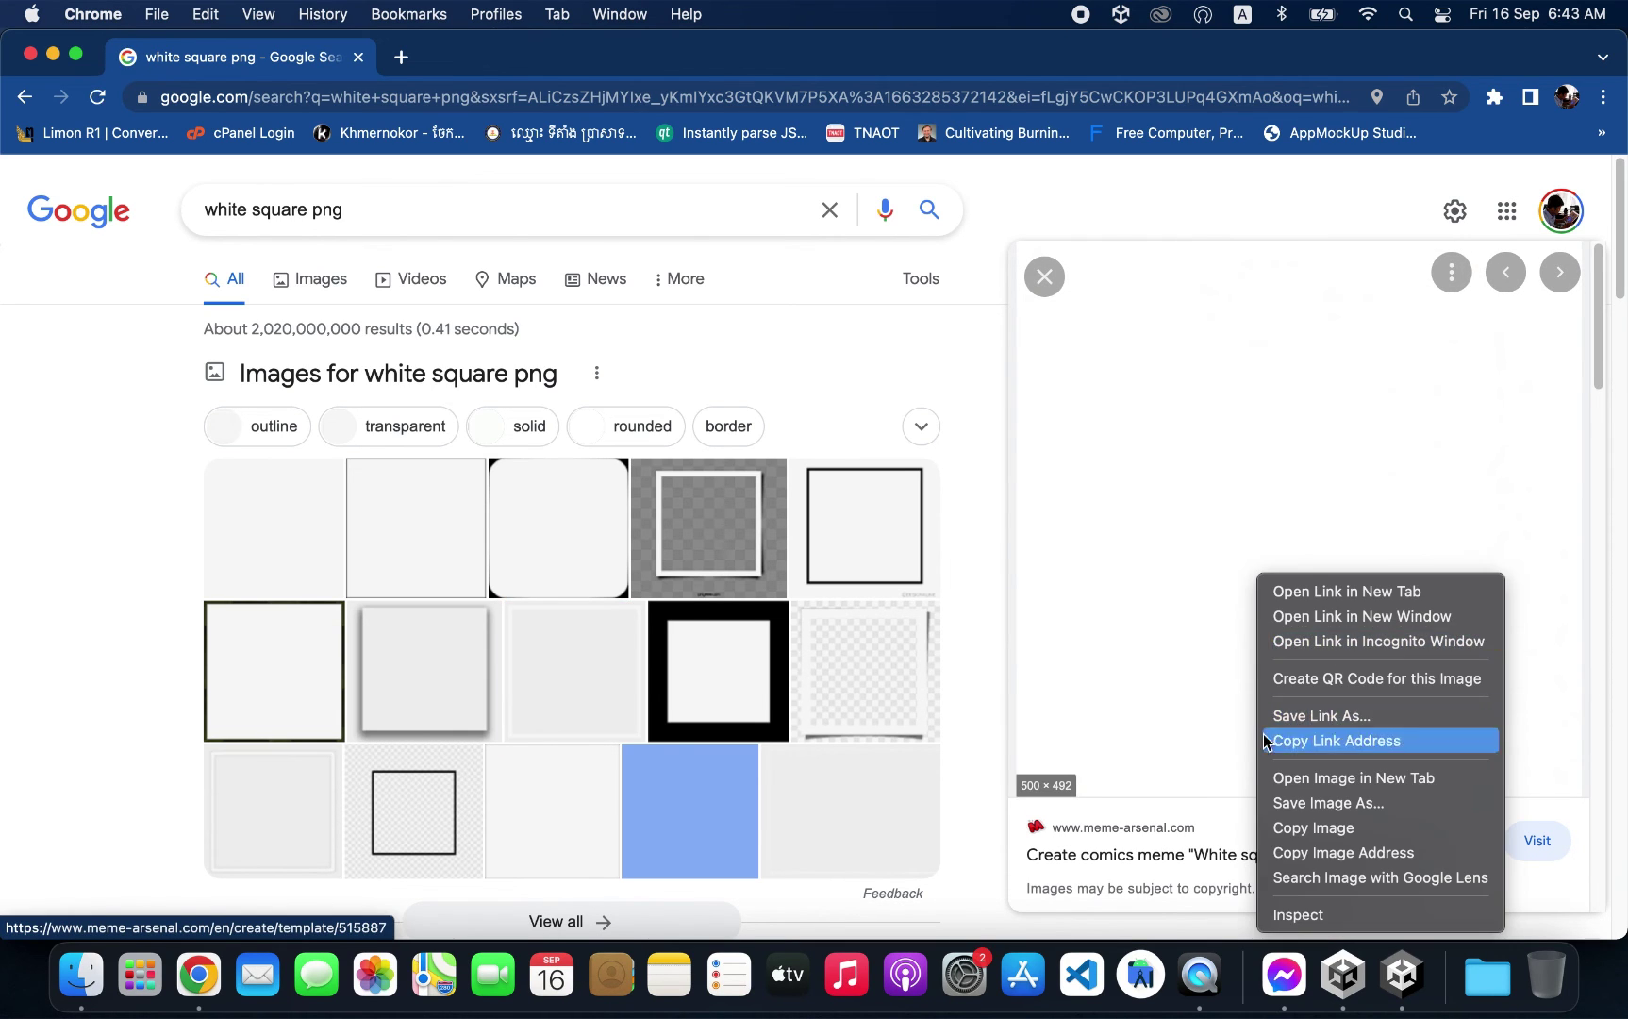
{"action": "left_click", "coordinate": [1276, 801]}
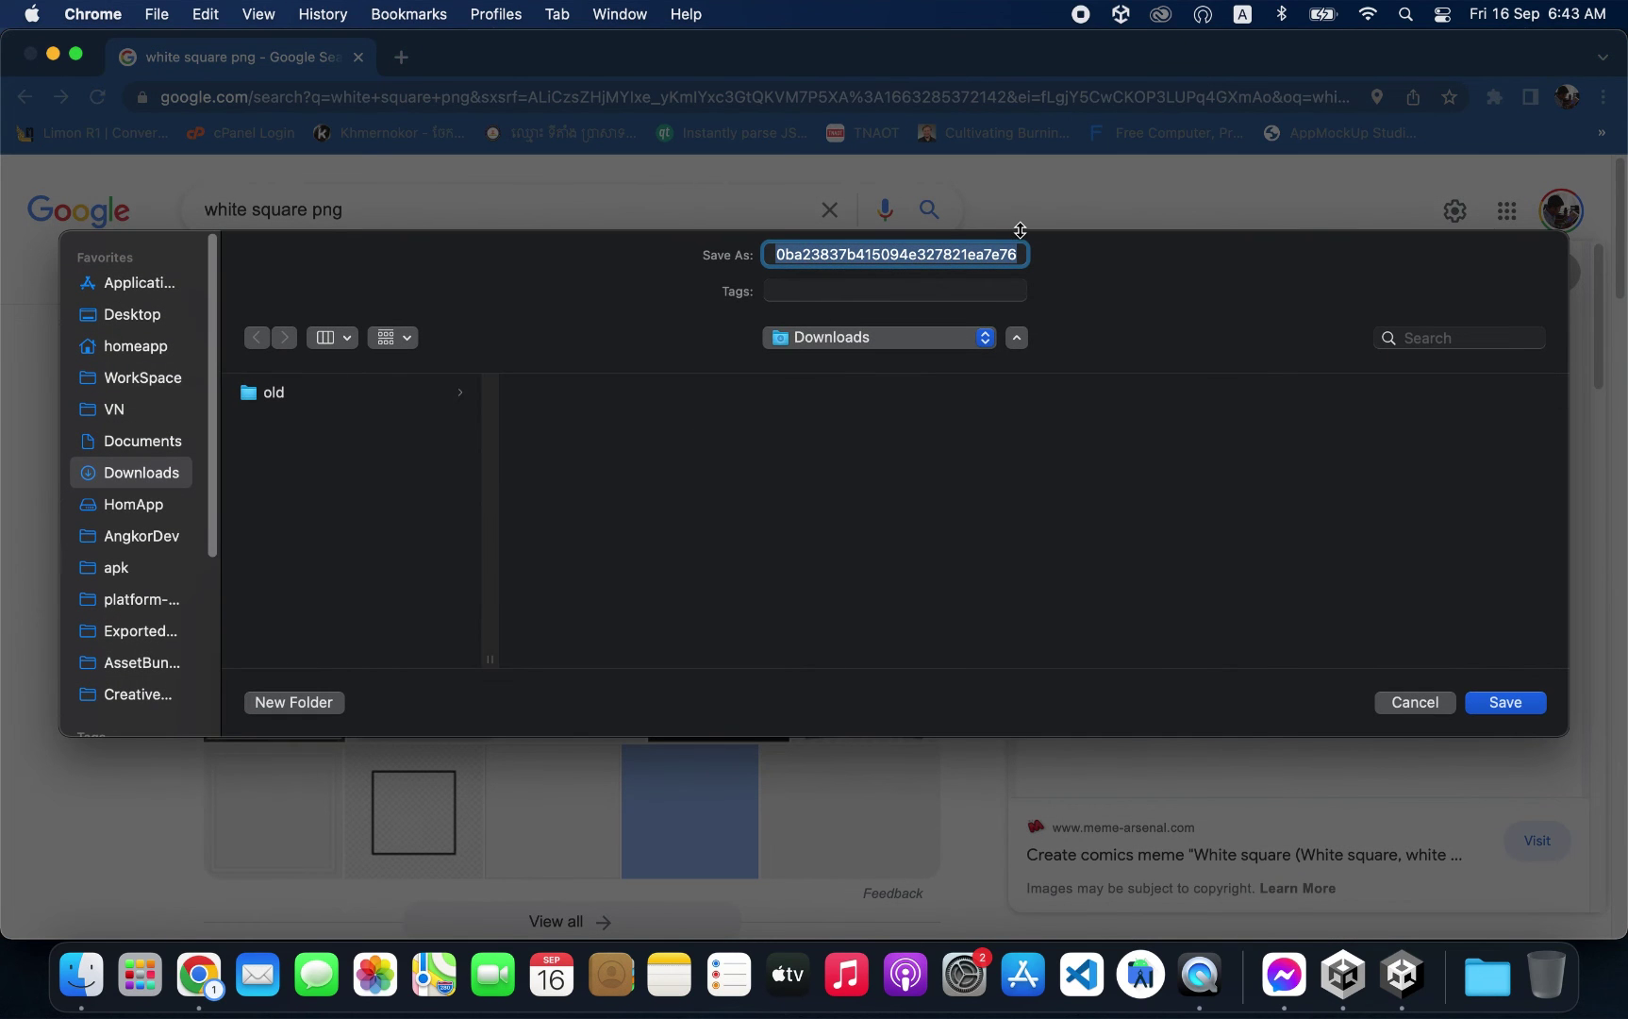
{"action": "type", "text": "white "}
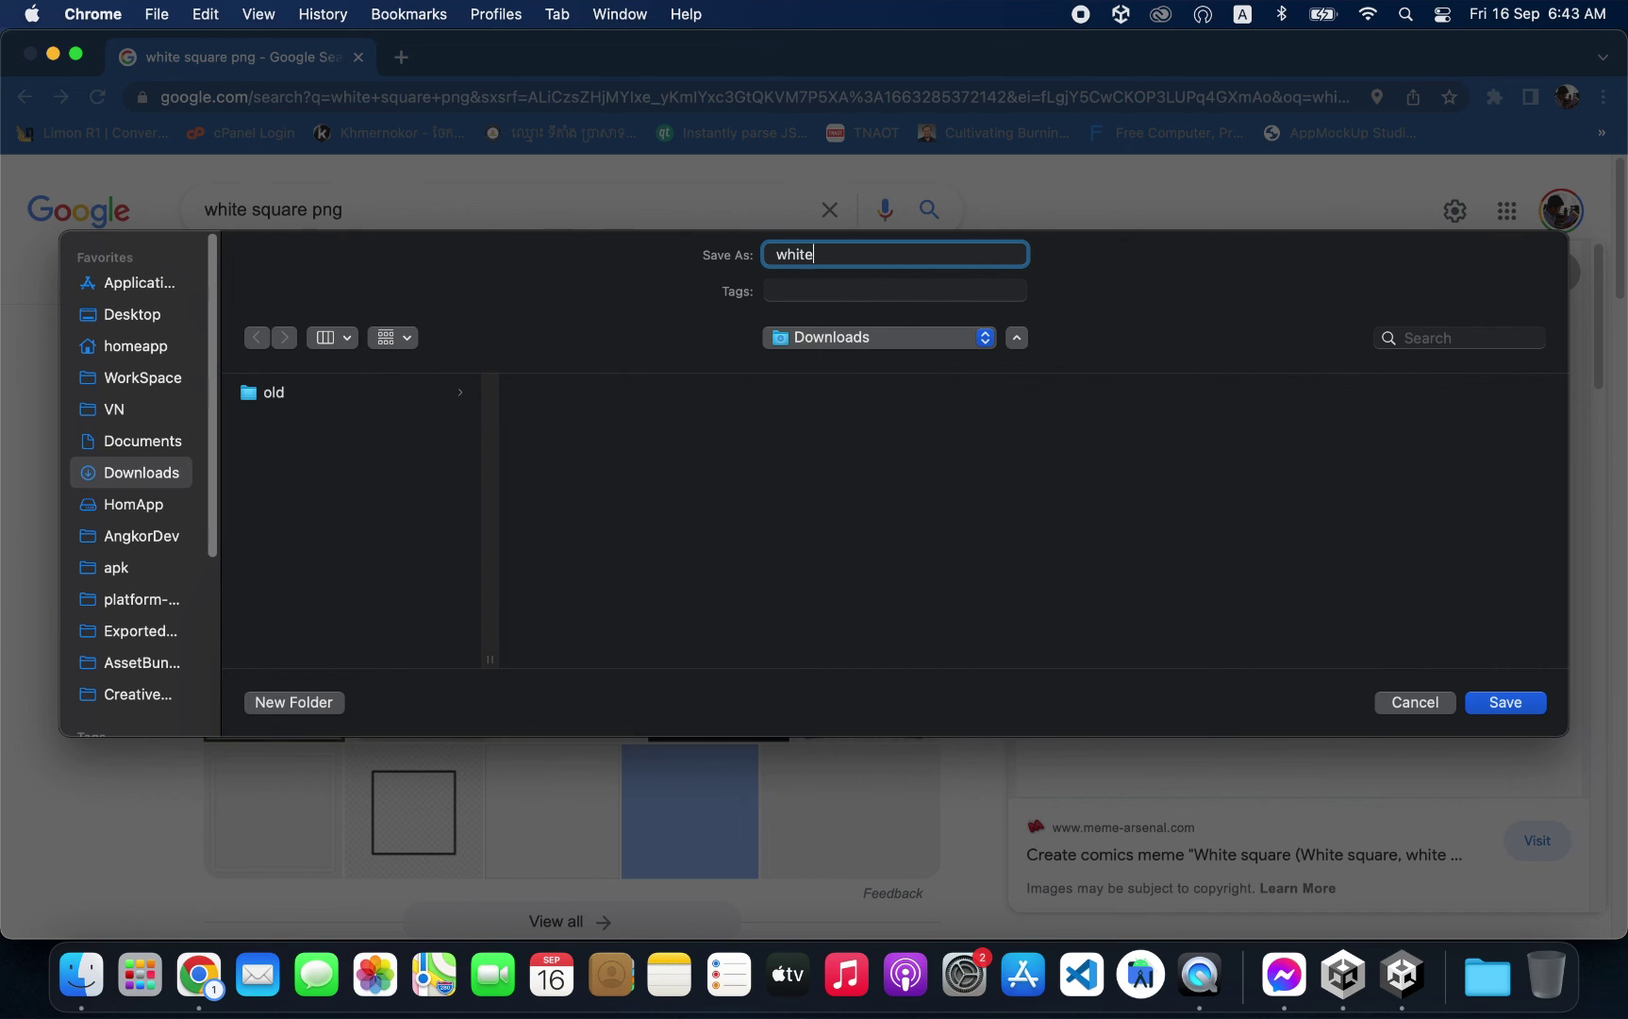
{"action": "type", "text": "squa"}
{"action": "type", "text": "re"}
{"action": "key", "text": "Return"}
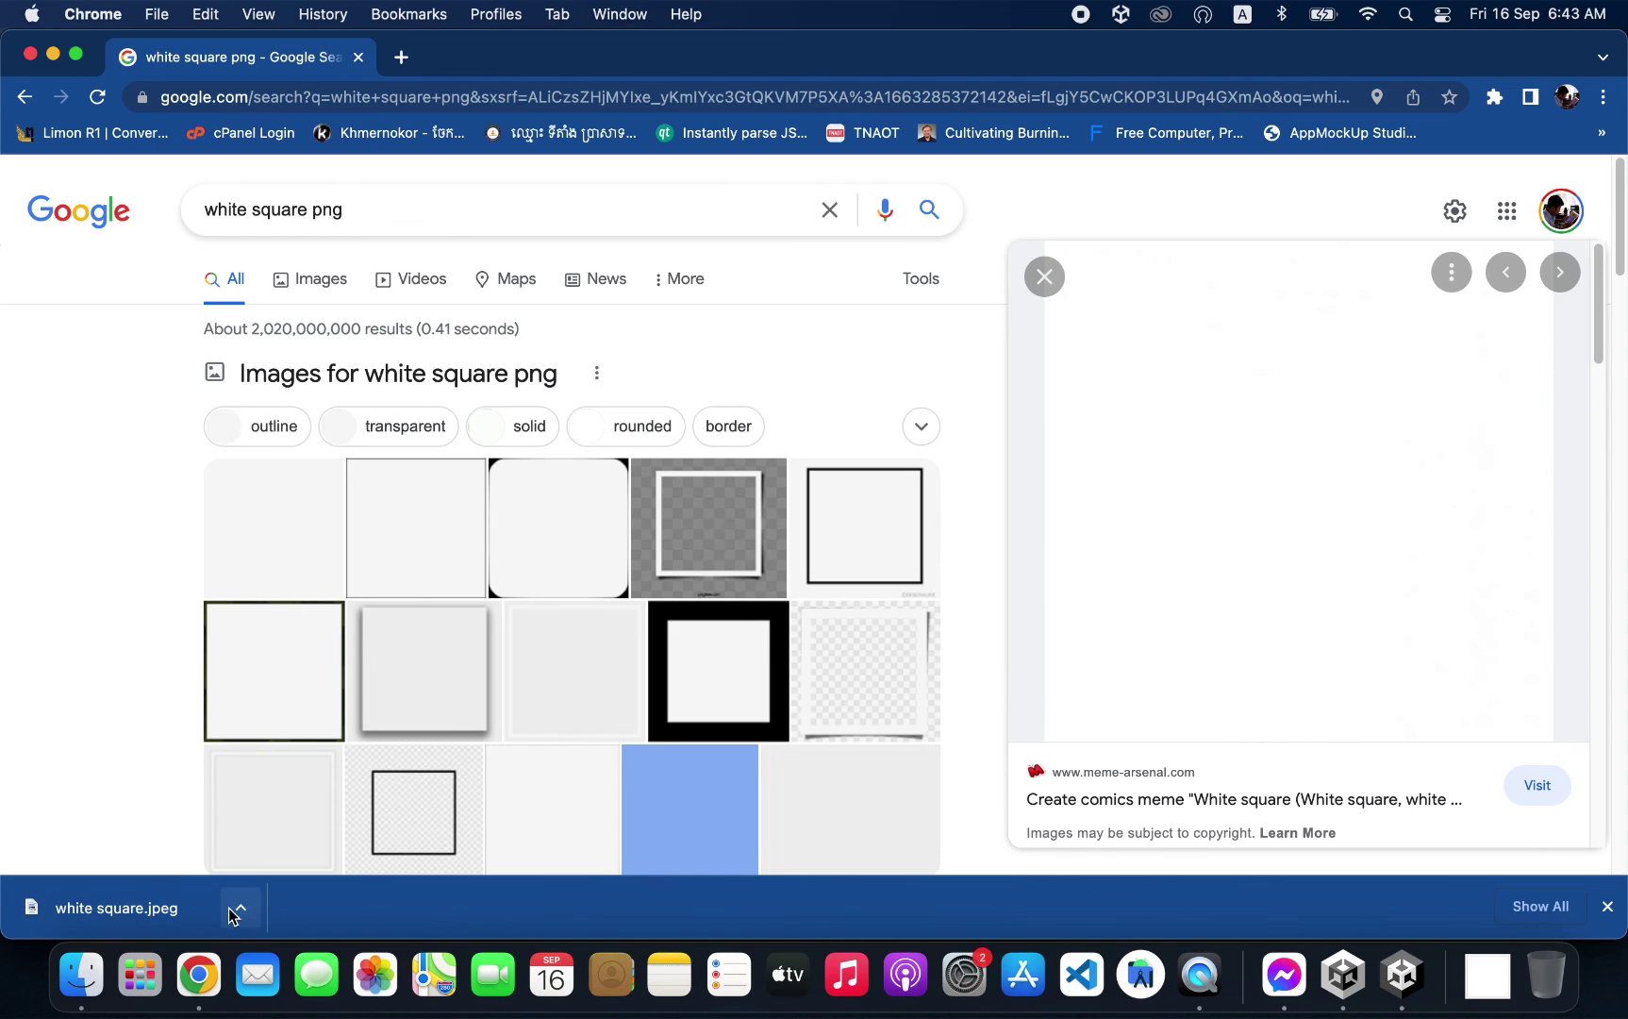
{"action": "left_click", "coordinate": [1402, 974]}
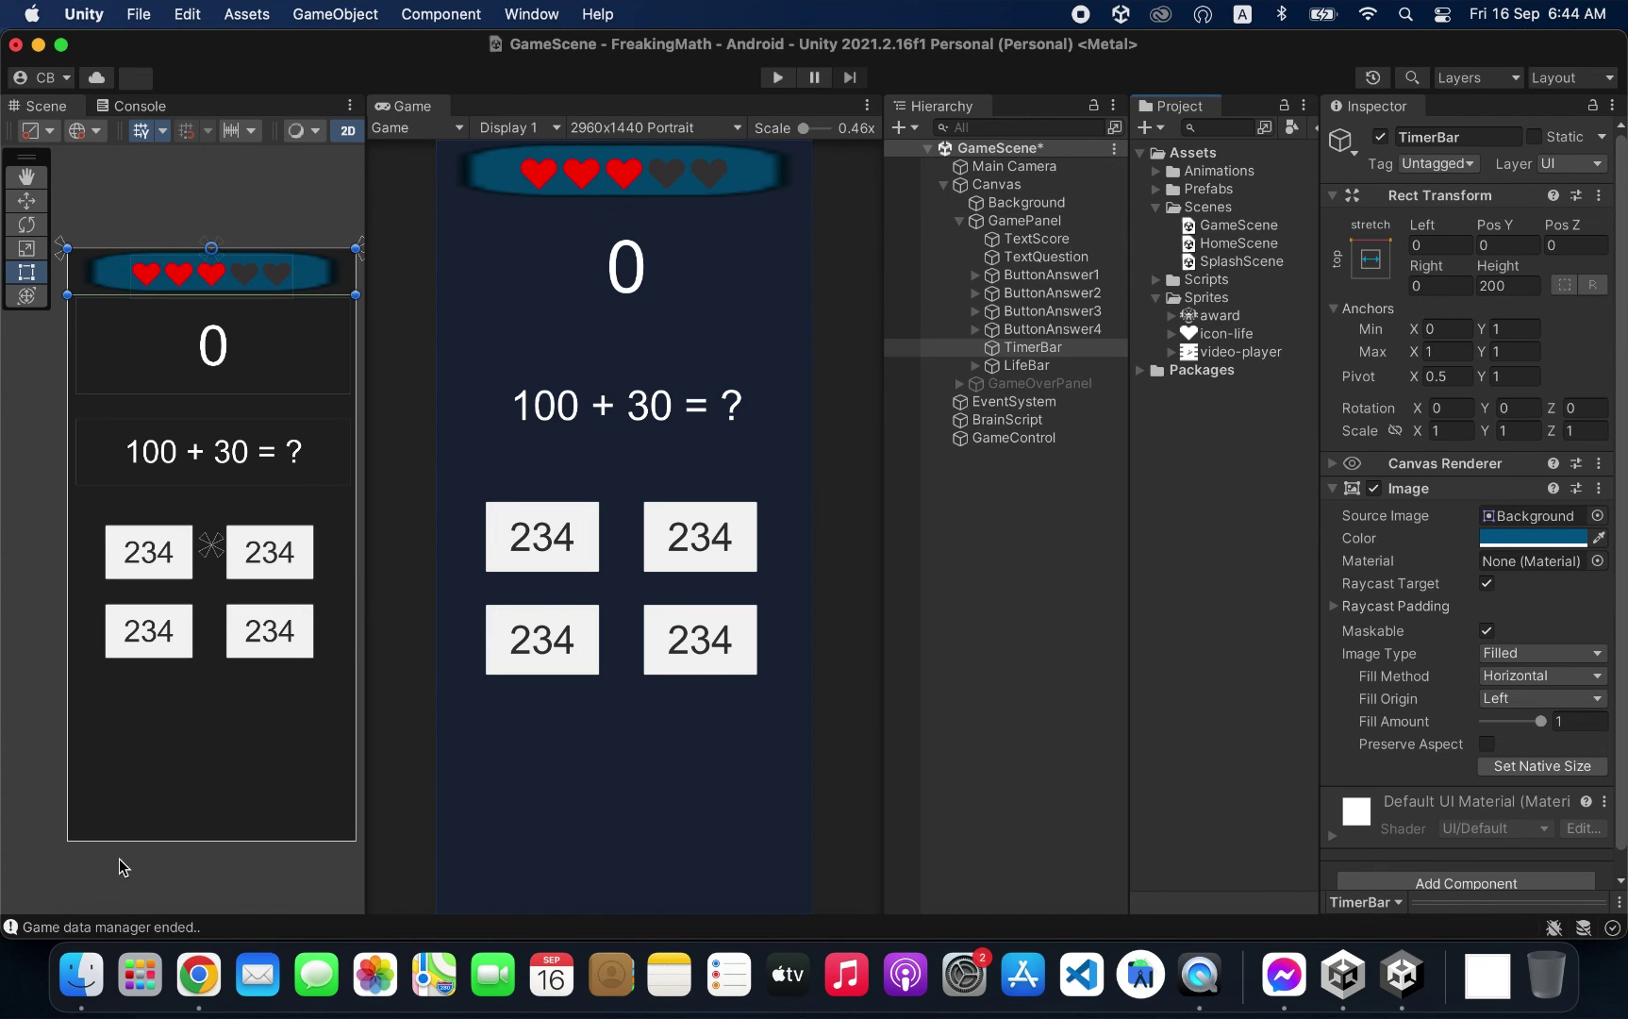
Step: Import white square.jpeg from Downloads into the Unity project's Sprites folder
{"action": "left_click", "coordinate": [81, 974]}
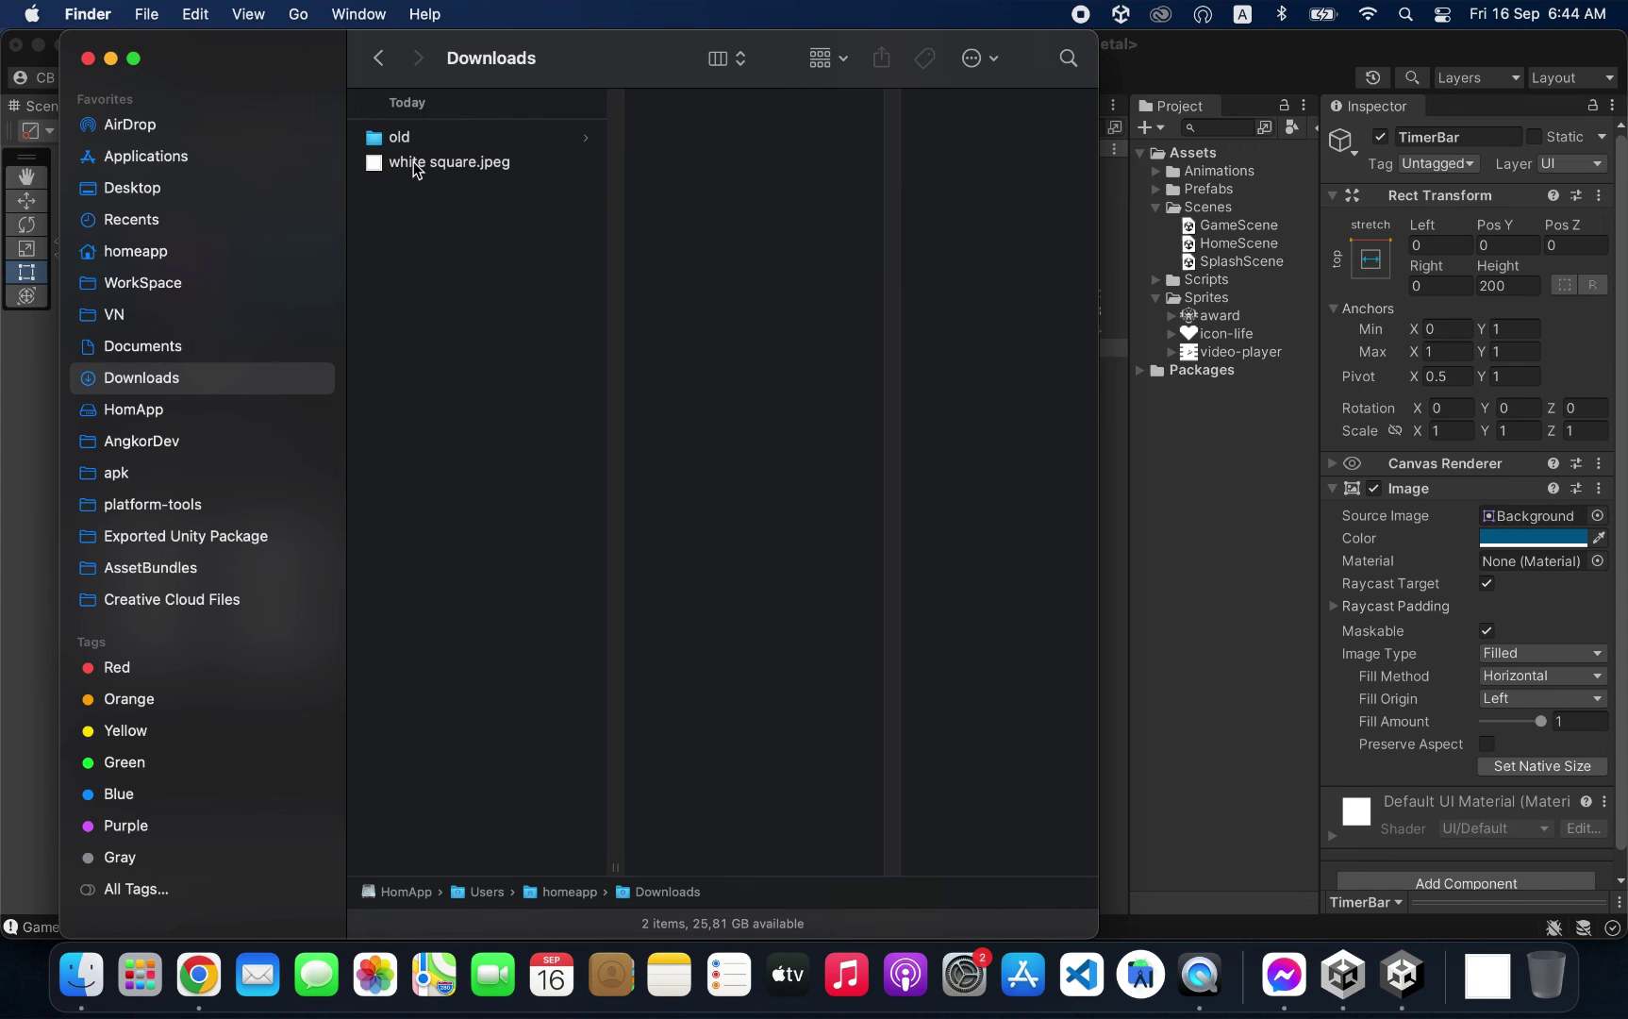
{"action": "left_click_drag", "start_coordinate": [413, 162], "coordinate": [1194, 302]}
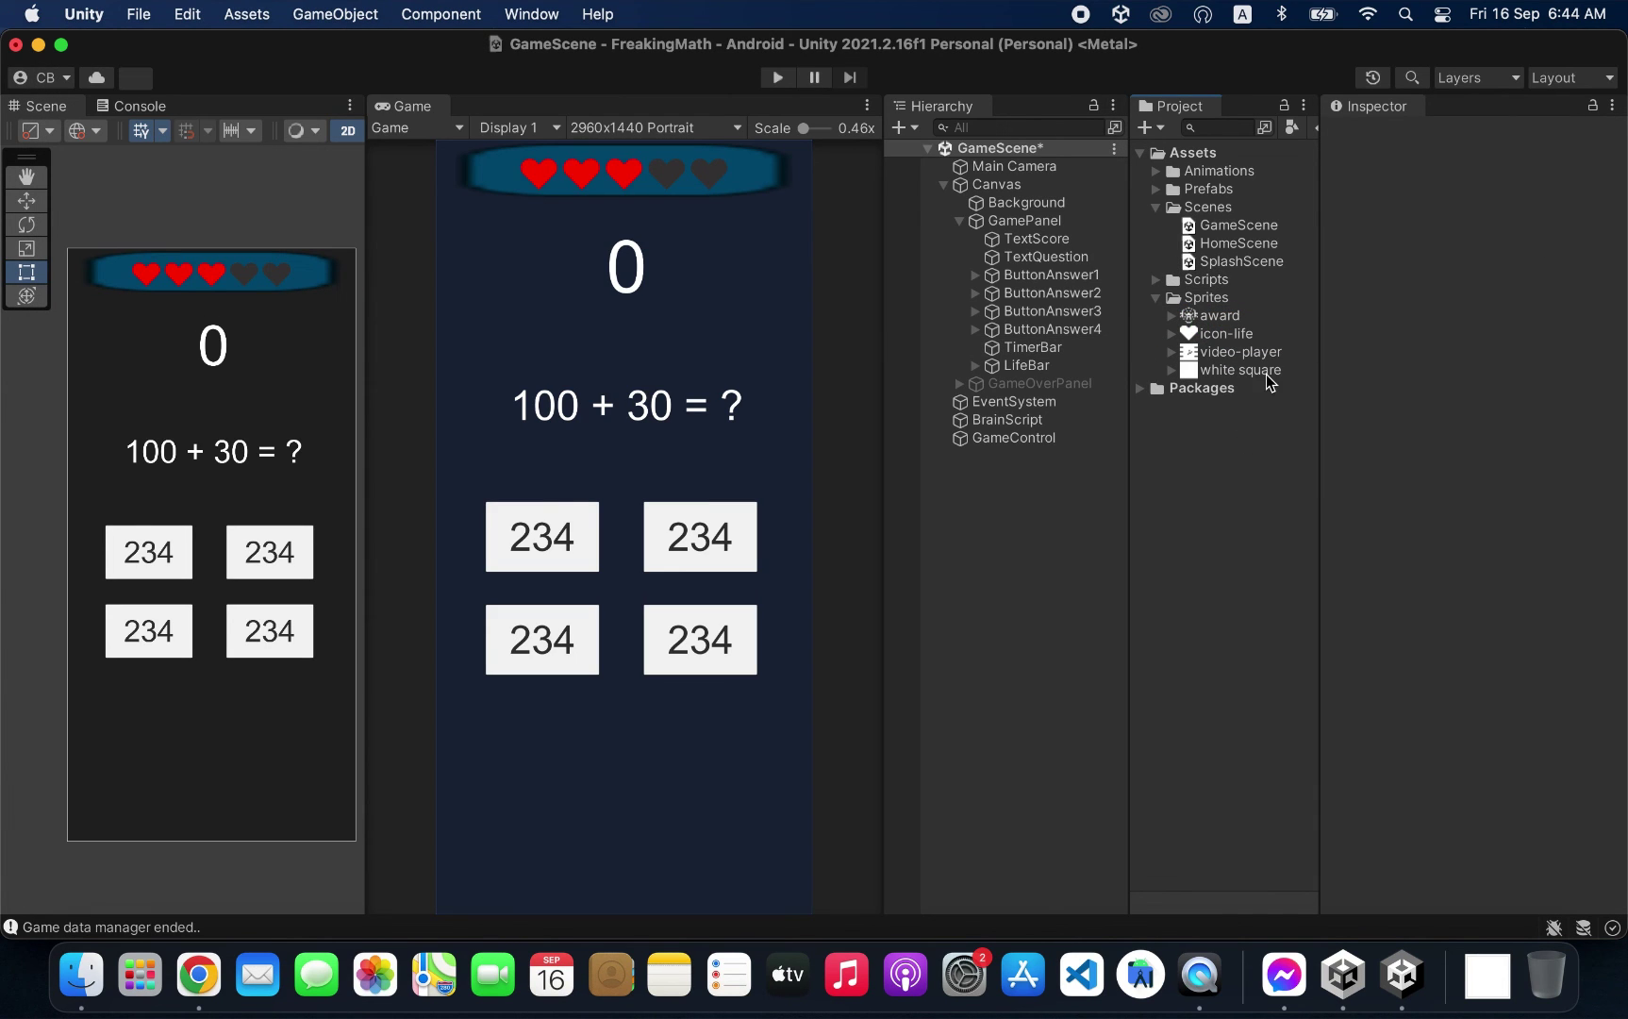
Step: Assign the white square sprite as TimerBar's Image Source Image, making the top strip flat teal
{"action": "left_click", "coordinate": [1211, 365]}
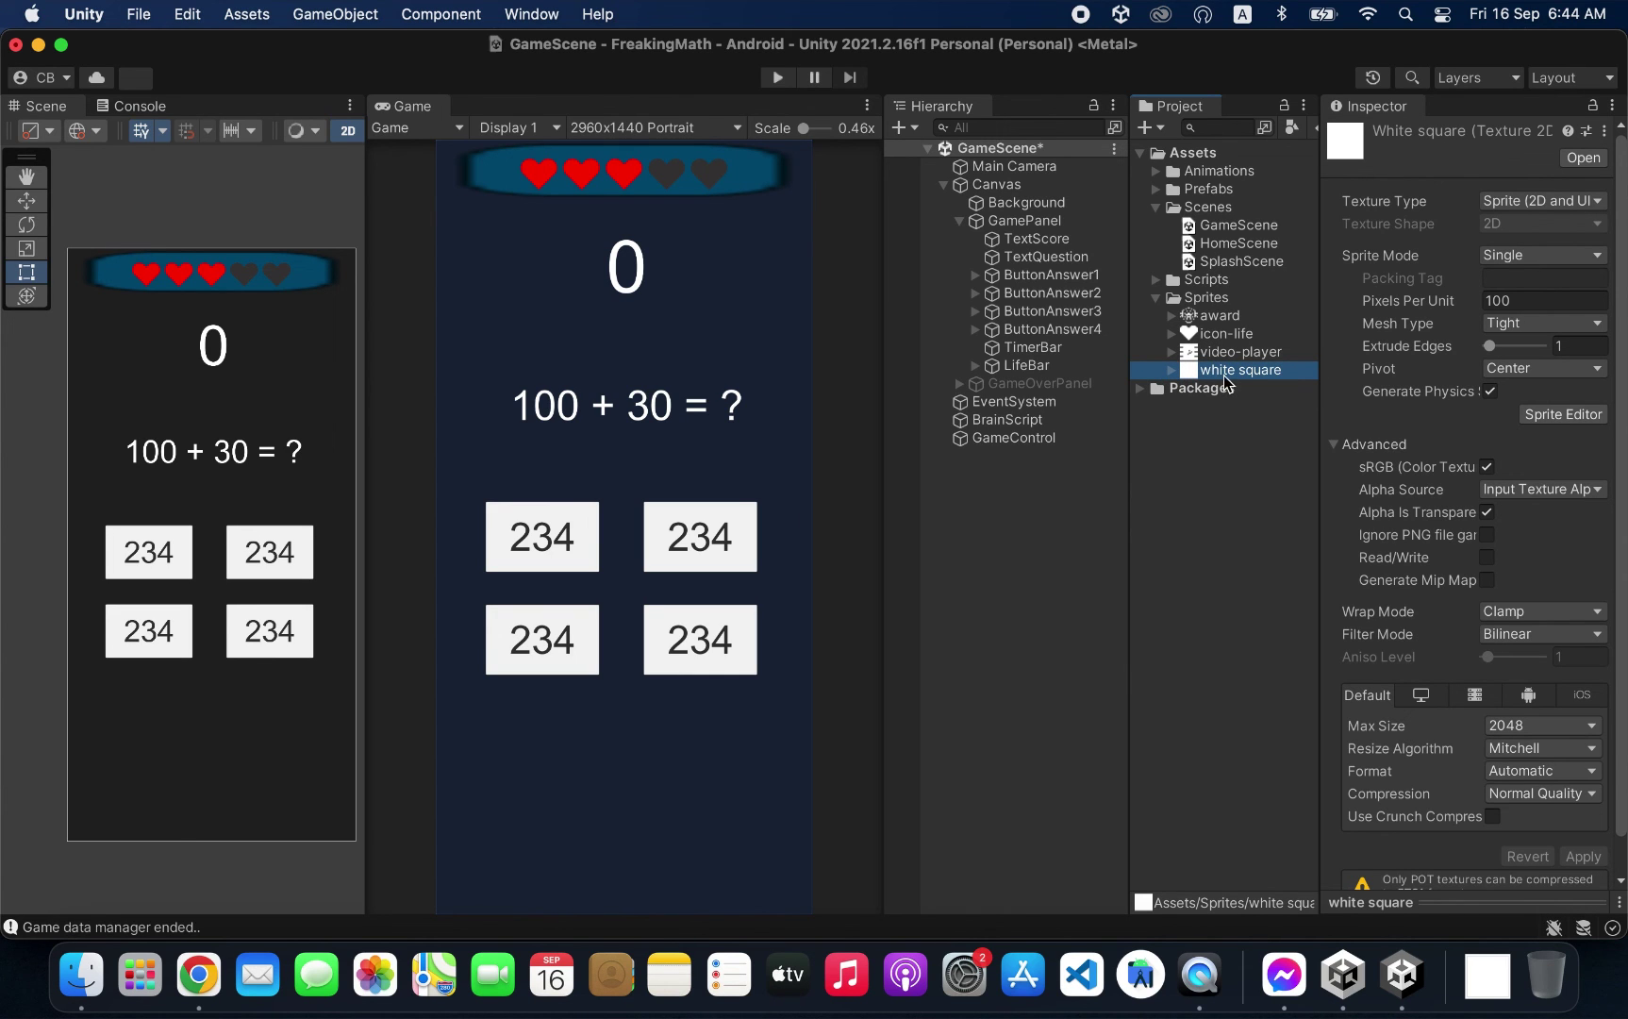
{"action": "left_click", "coordinate": [1032, 349]}
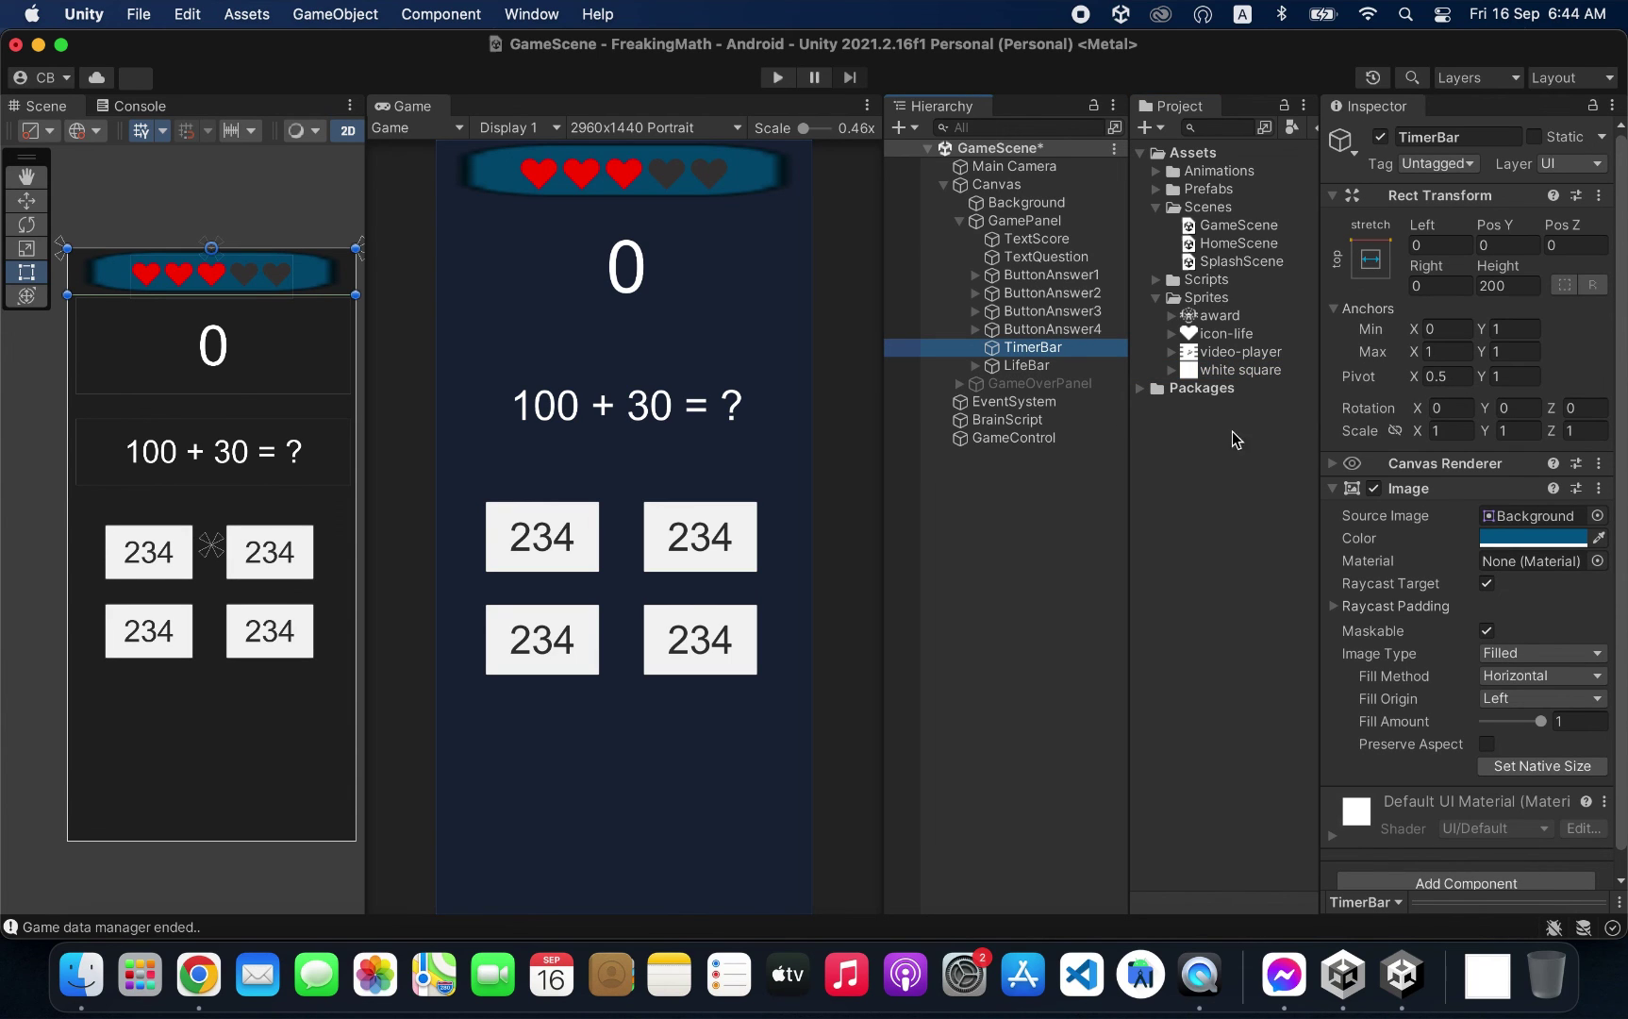
{"action": "left_click_drag", "start_coordinate": [1226, 376], "coordinate": [1497, 516]}
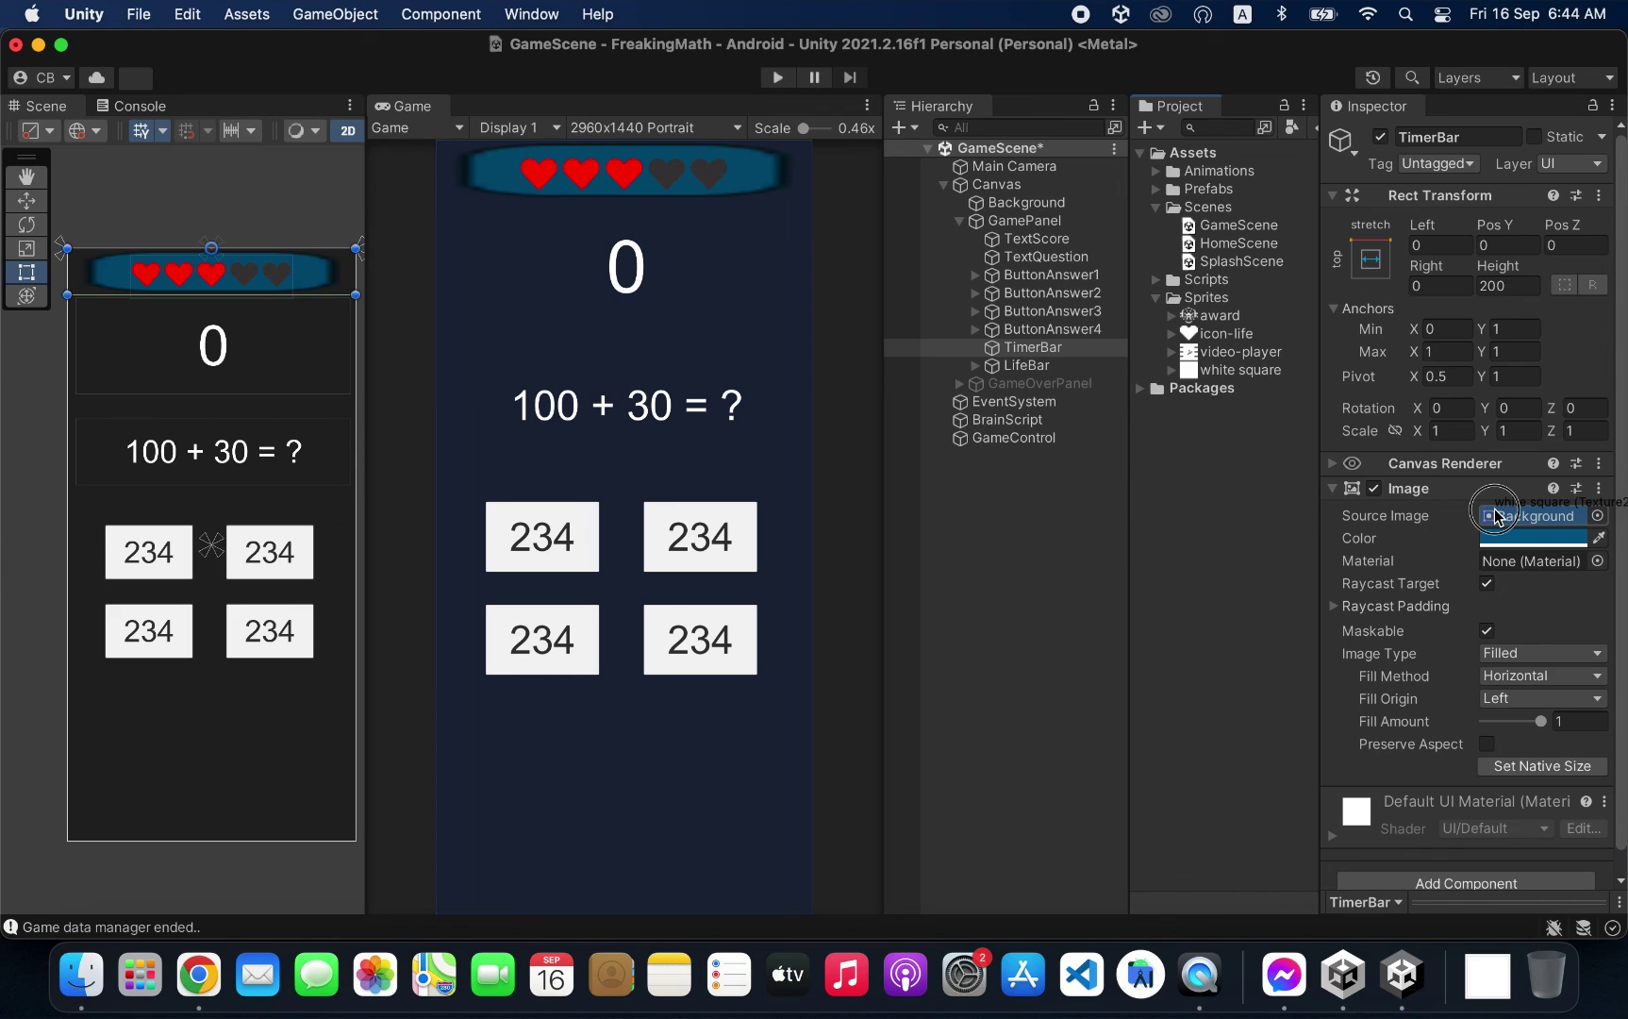
{"action": "left_click_drag", "start_coordinate": [1497, 516], "coordinate": [1496, 516]}
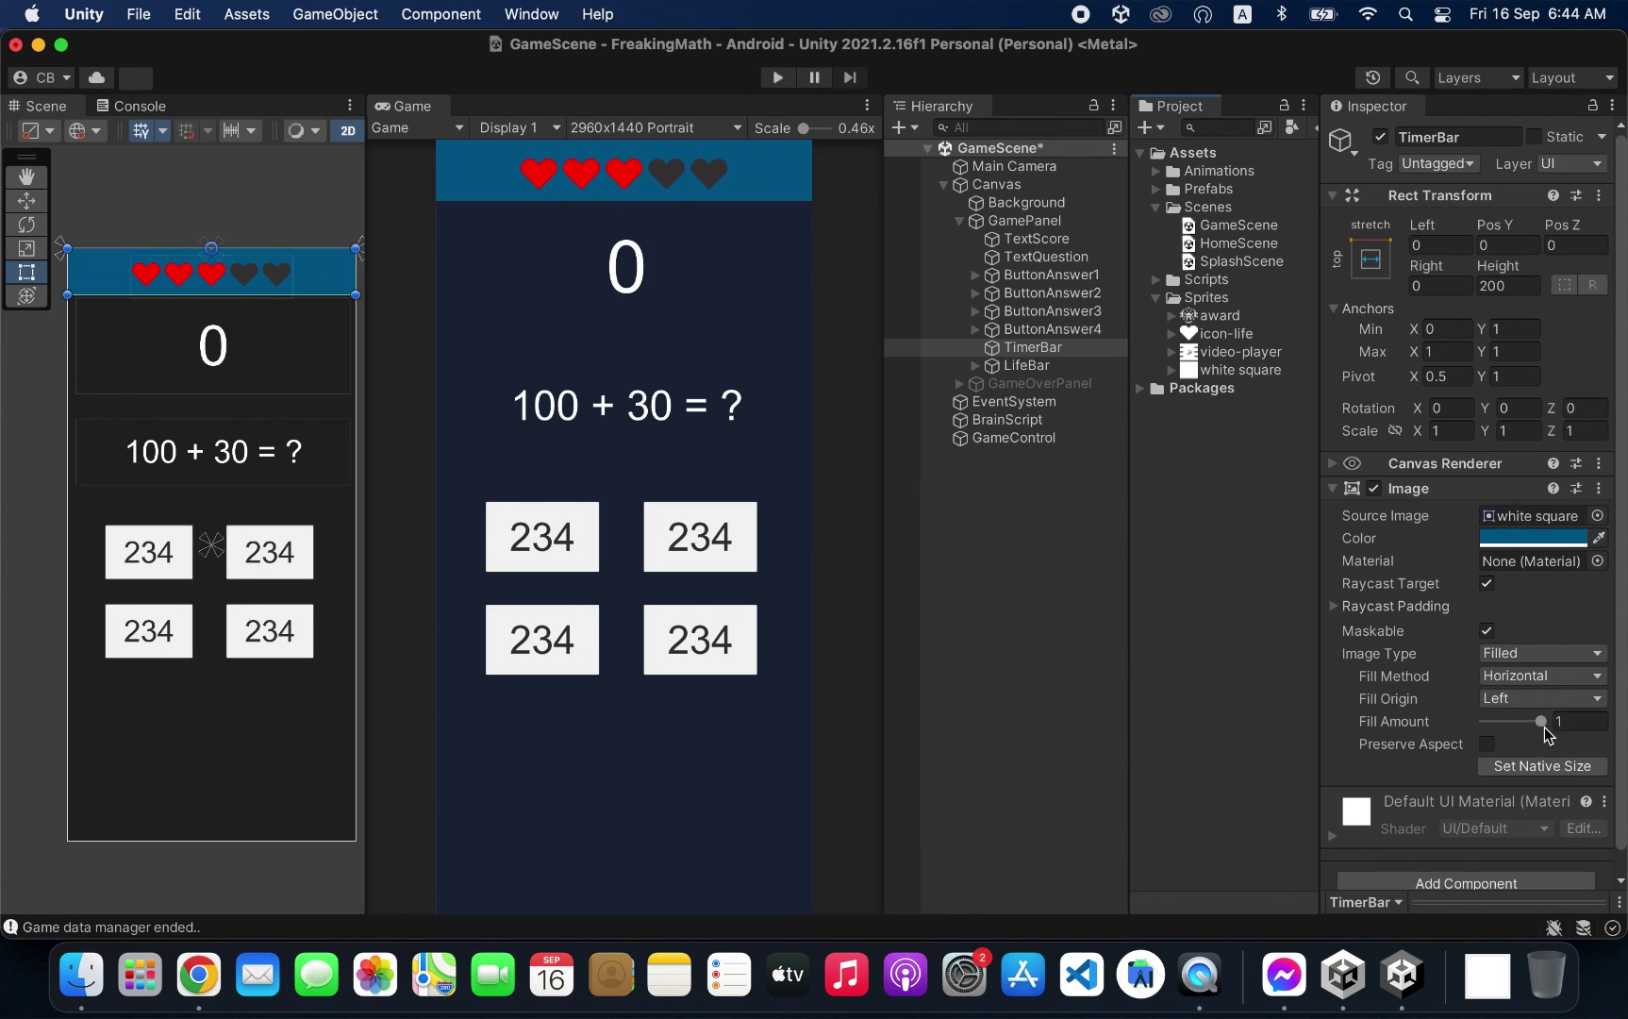
{"action": "mouse_move", "coordinate": [1543, 726]}
{"action": "left_mouse_down"}
{"action": "mouse_move", "coordinate": [1499, 733]}
{"action": "mouse_move", "coordinate": [1563, 739]}
{"action": "left_mouse_up"}
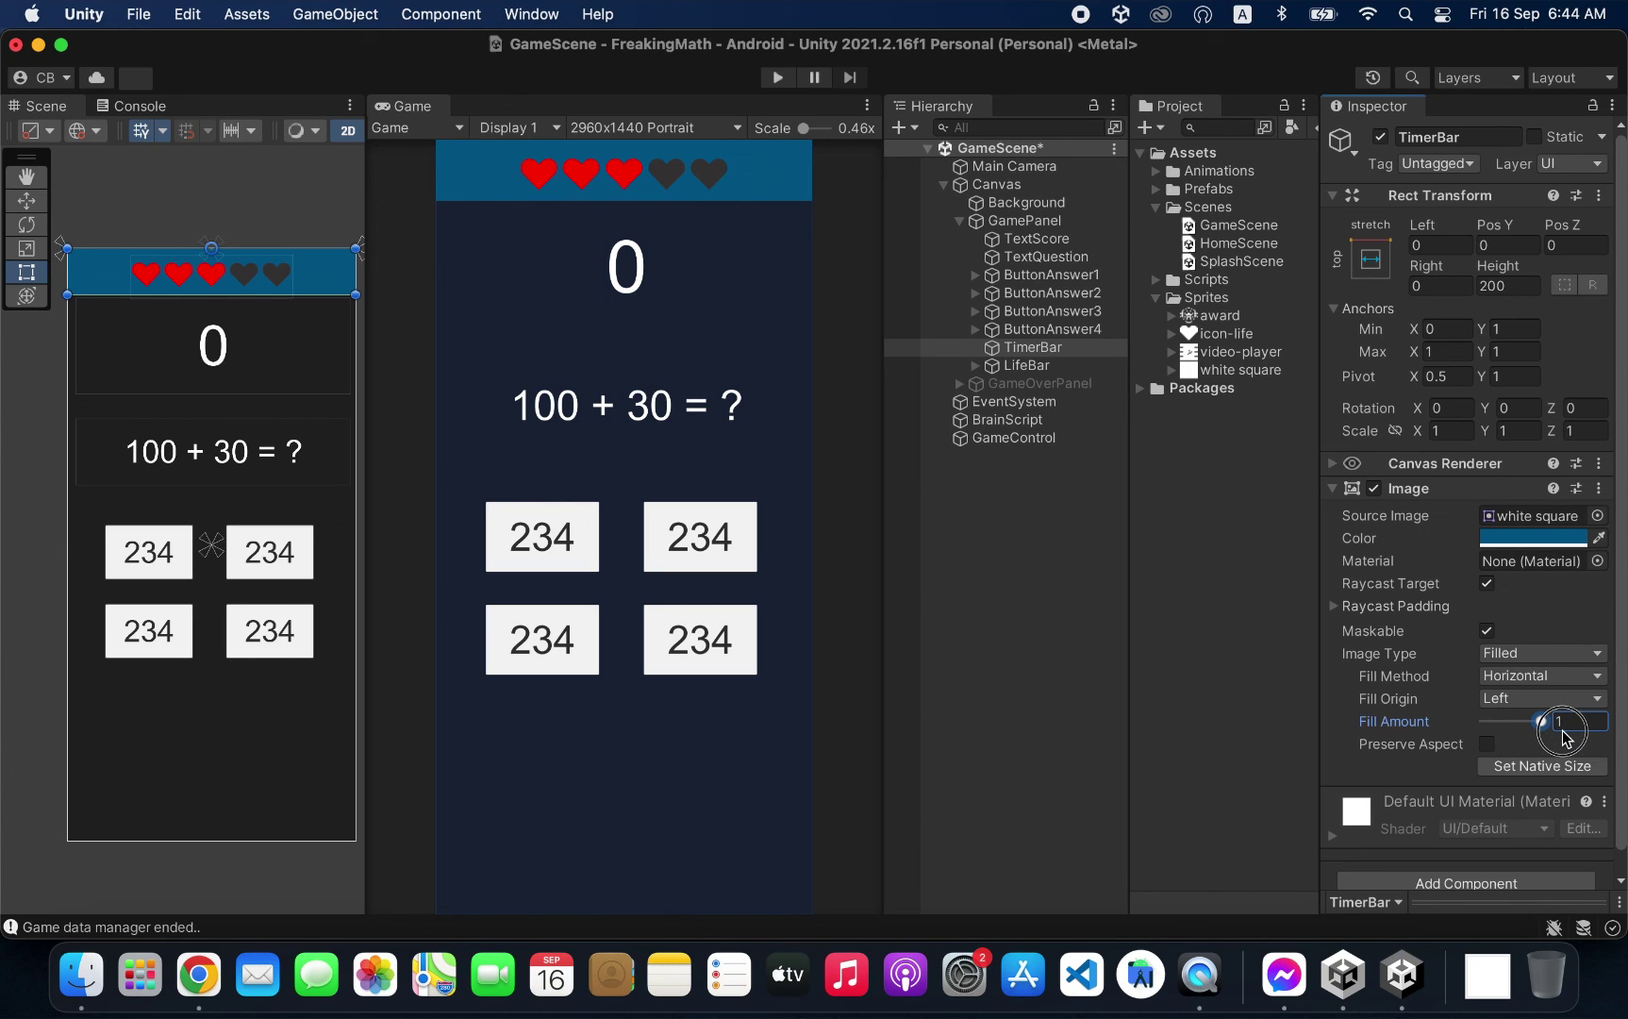
{"action": "left_click_drag", "start_coordinate": [1563, 738], "coordinate": [1529, 734]}
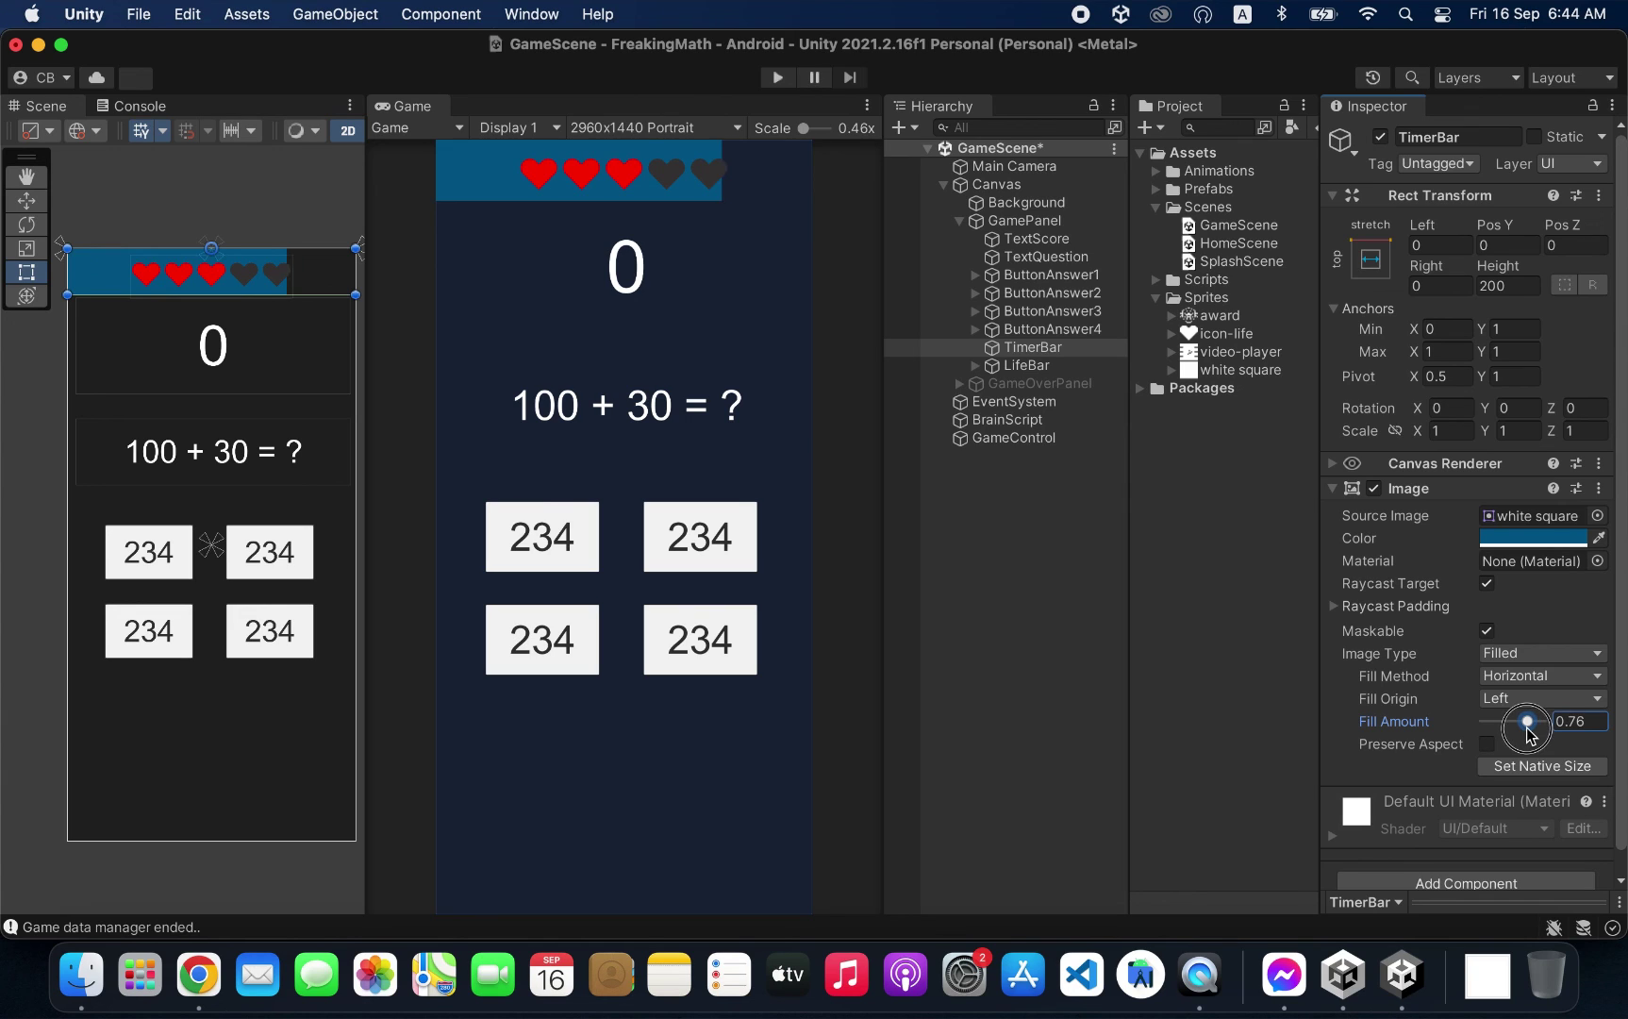
{"action": "left_click_drag", "start_coordinate": [1529, 733], "coordinate": [1486, 737]}
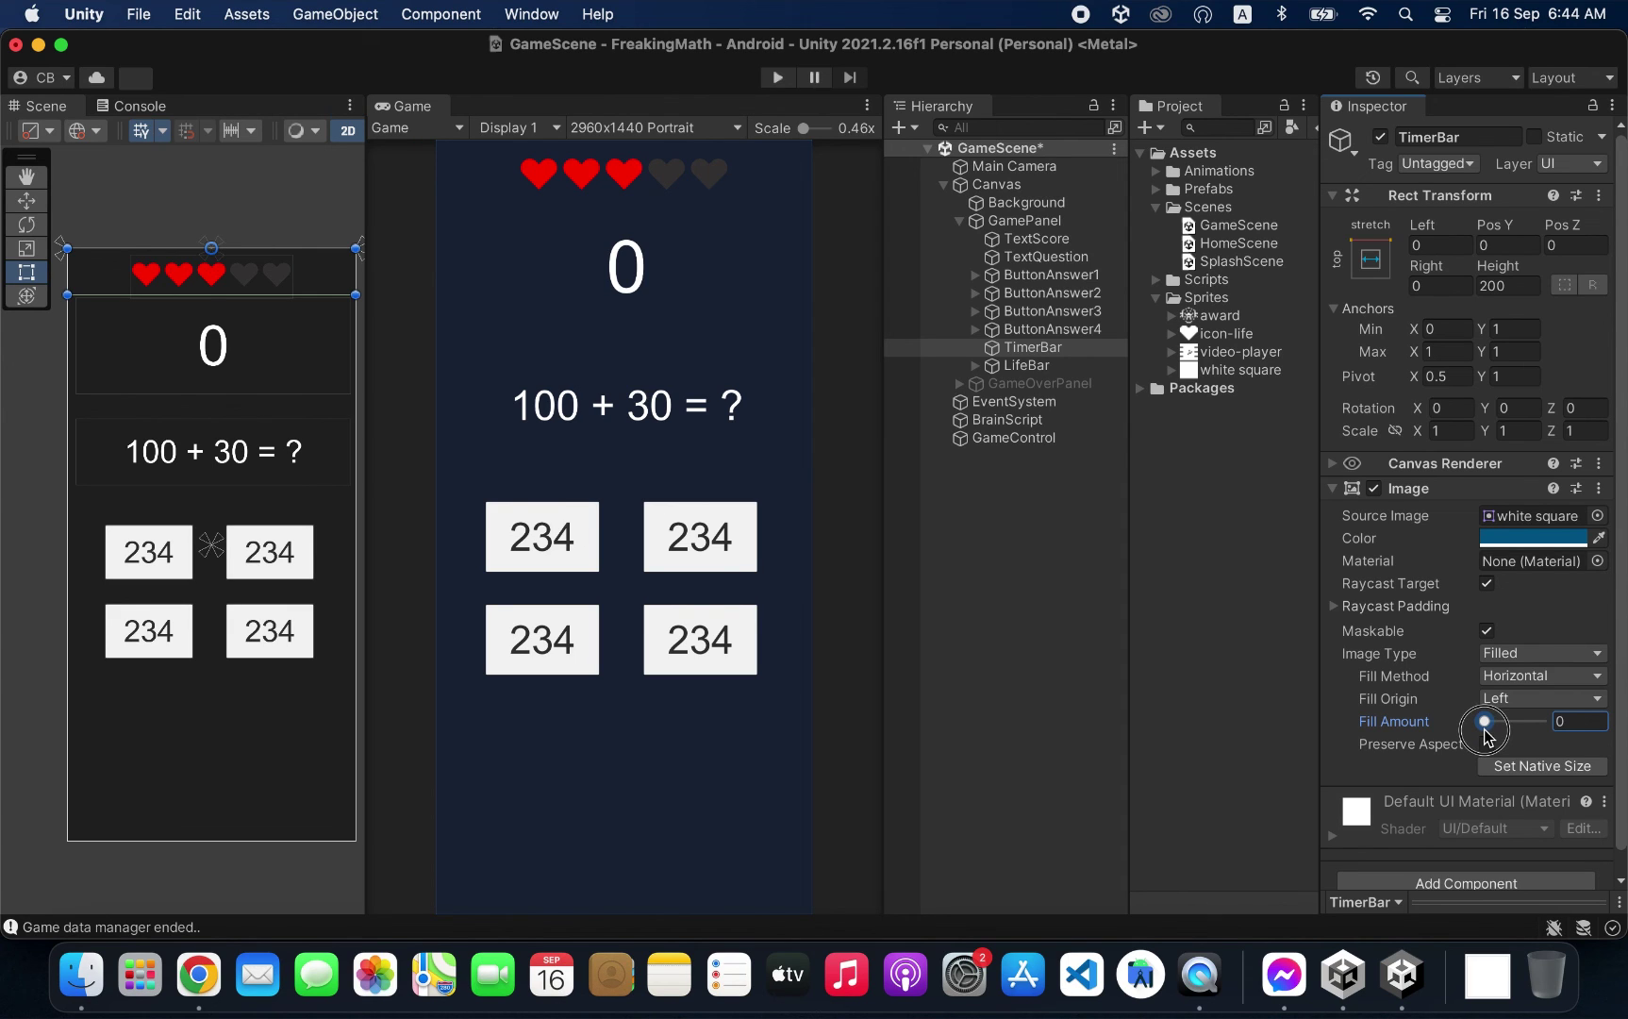
{"action": "left_click_drag", "start_coordinate": [1484, 735], "coordinate": [1576, 729]}
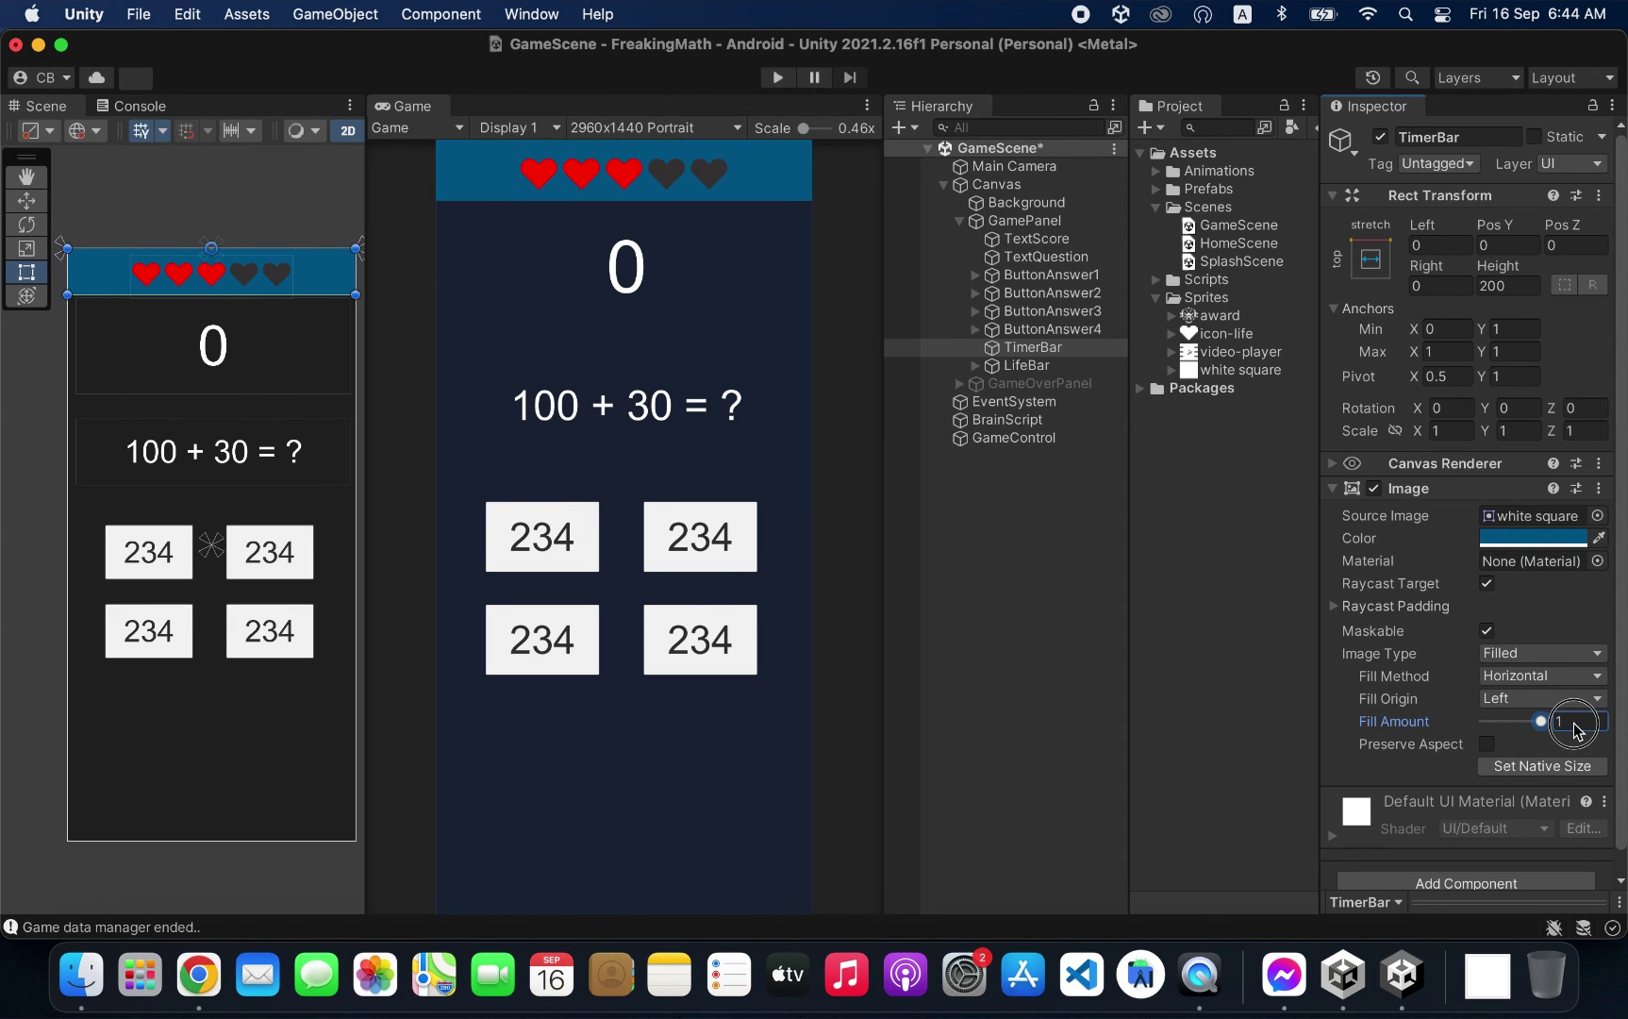
{"action": "mouse_move", "coordinate": [1540, 725]}
{"action": "left_mouse_down"}
{"action": "mouse_move", "coordinate": [1461, 737]}
{"action": "mouse_move", "coordinate": [1562, 738]}
{"action": "left_mouse_up"}
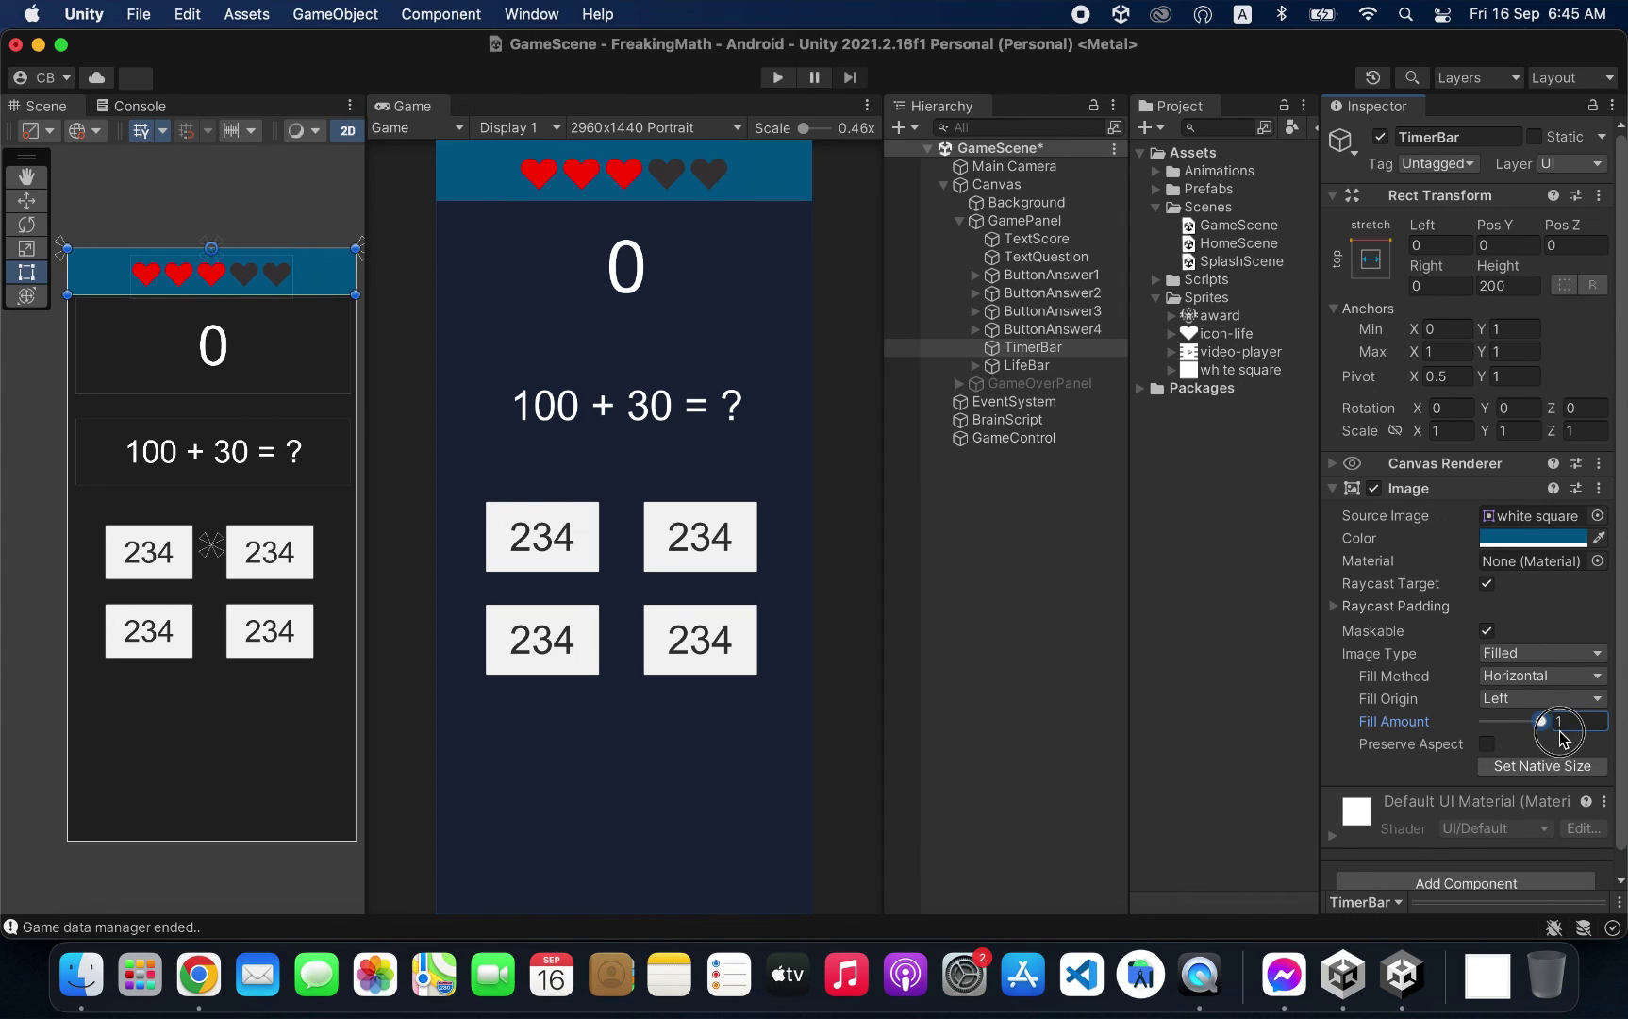